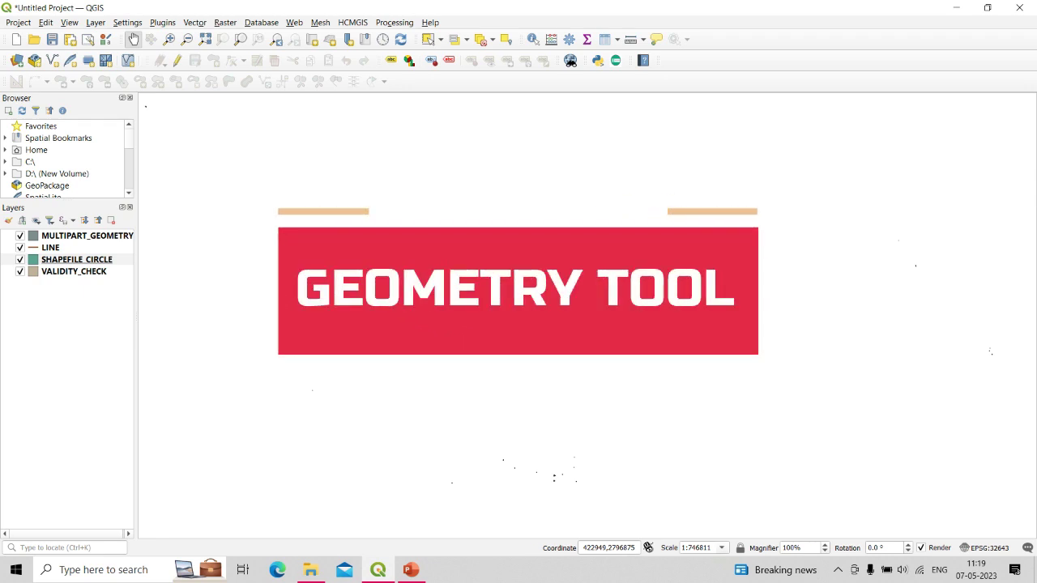
Examine the list of geometry tools available for vector layers.
{"action": "left_click", "coordinate": [194, 22]}
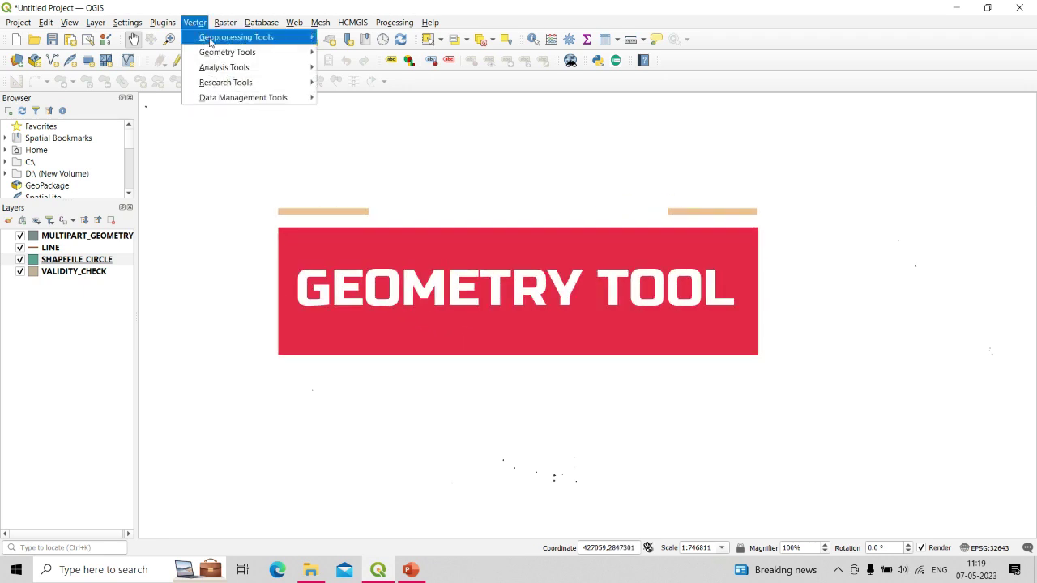
{"action": "mouse_move", "coordinate": [215, 55]}
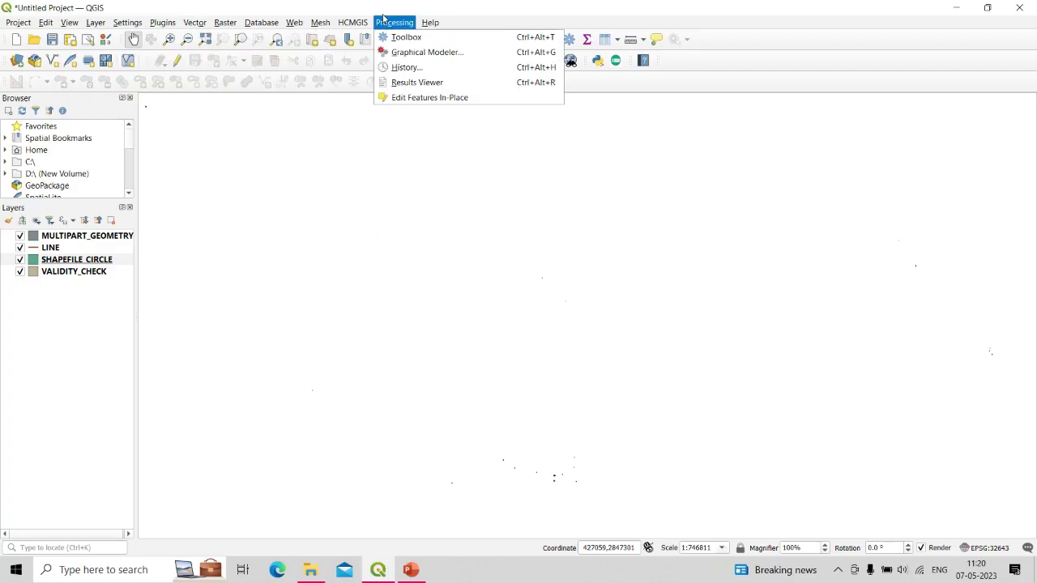
{"action": "mouse_move", "coordinate": [367, 37]}
{"action": "mouse_move", "coordinate": [227, 51]}
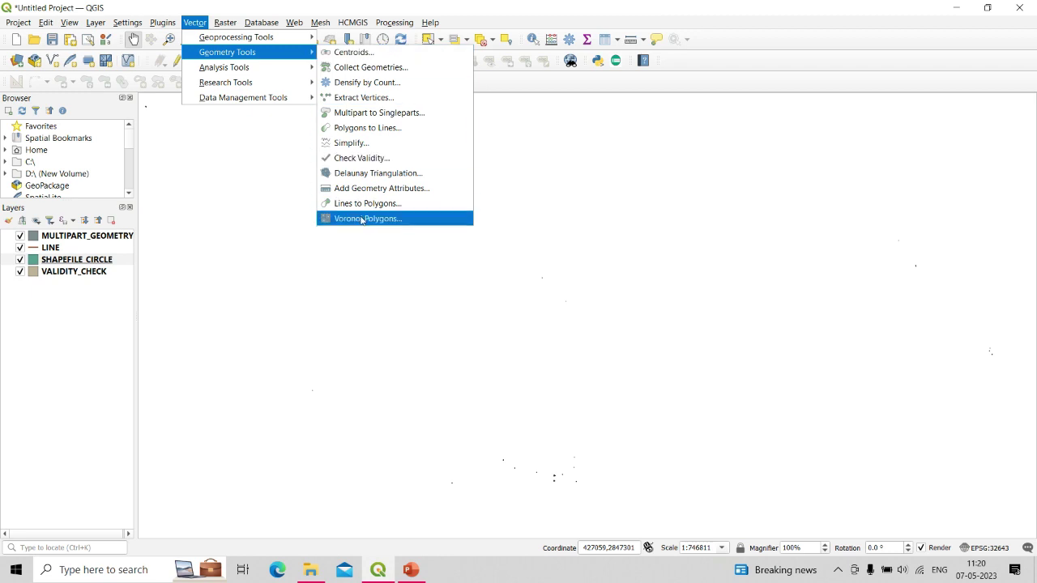
Switch to the PowerPoint slide and review the grouped geometry tools, highlighting the First and Second Section items and Centroid.
{"action": "left_click", "coordinate": [411, 569]}
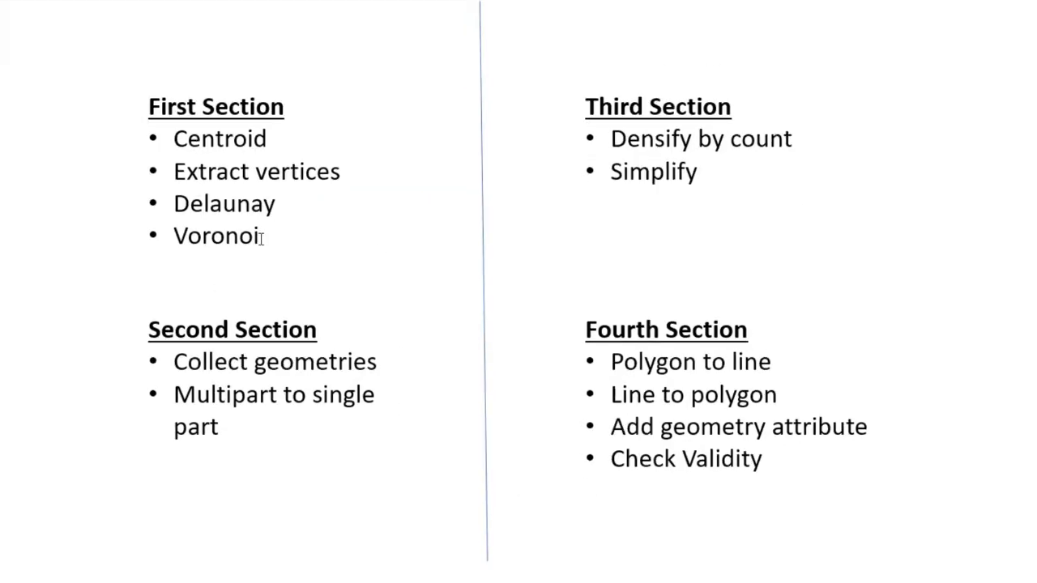
{"action": "left_click", "coordinate": [173, 138]}
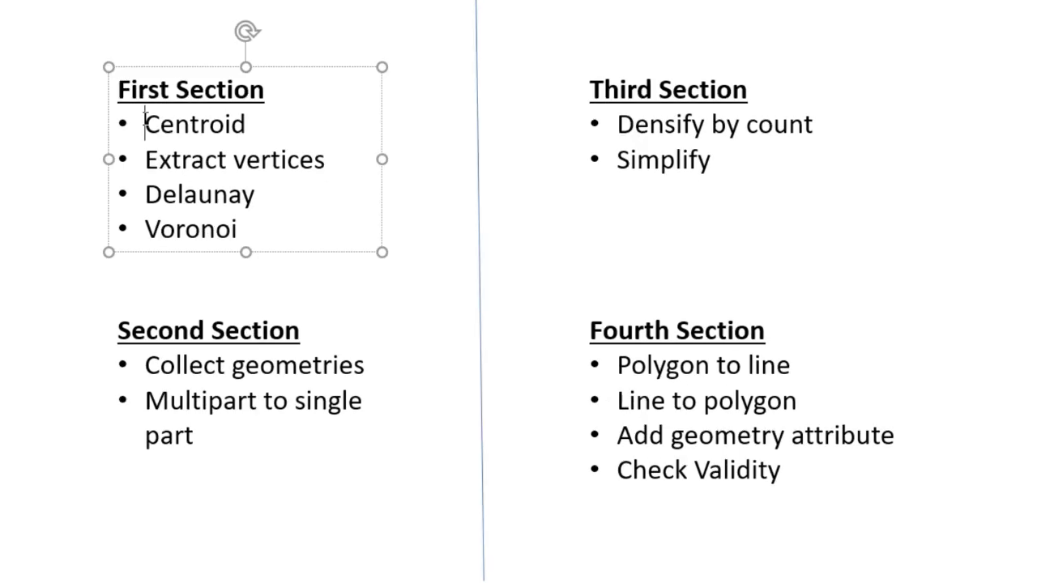
{"action": "left_click_drag", "start_coordinate": [173, 139], "coordinate": [310, 241]}
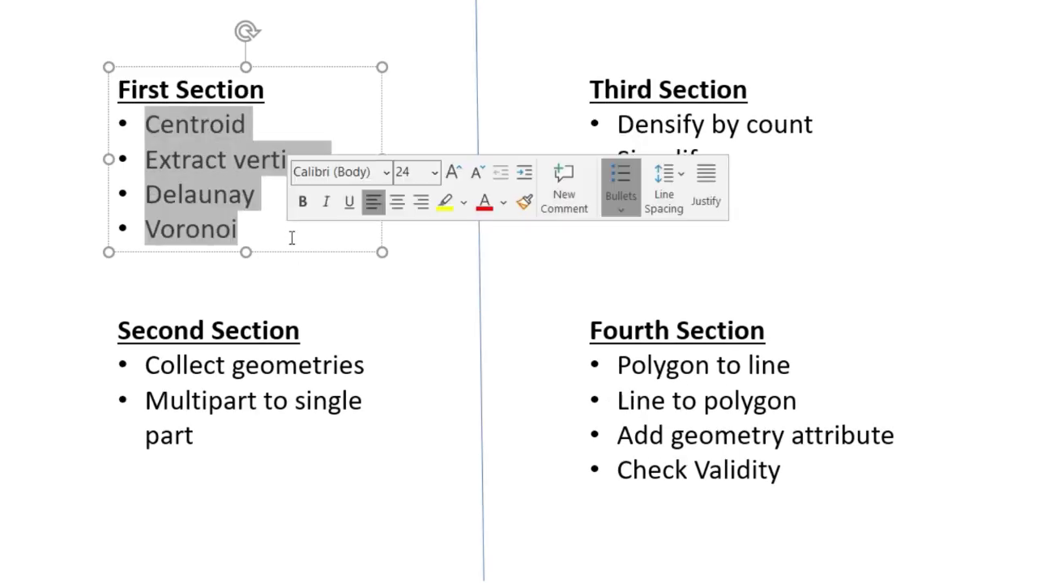
{"action": "left_click", "coordinate": [50, 291]}
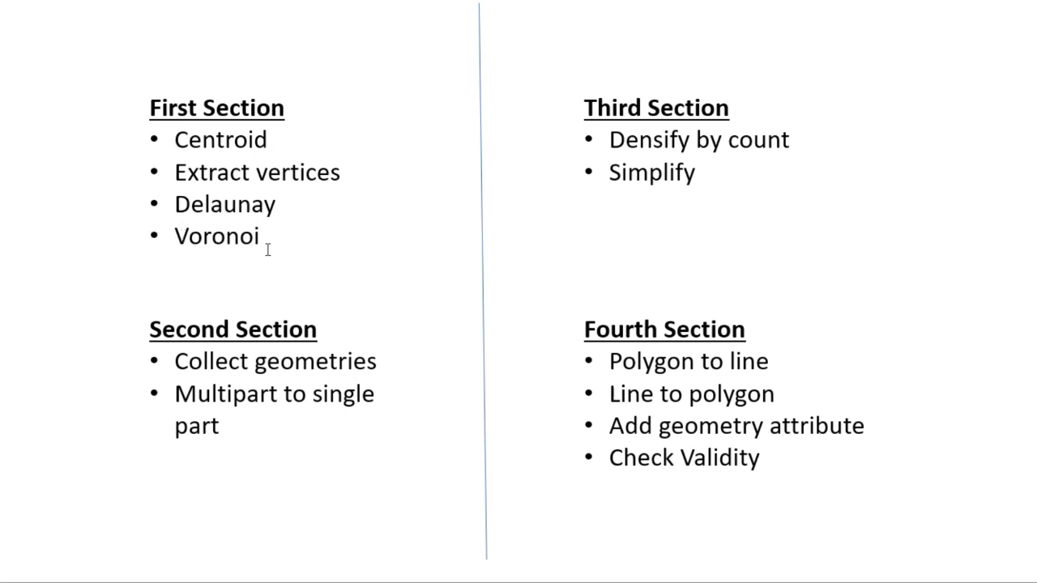
{"action": "left_click_drag", "start_coordinate": [267, 250], "coordinate": [198, 139]}
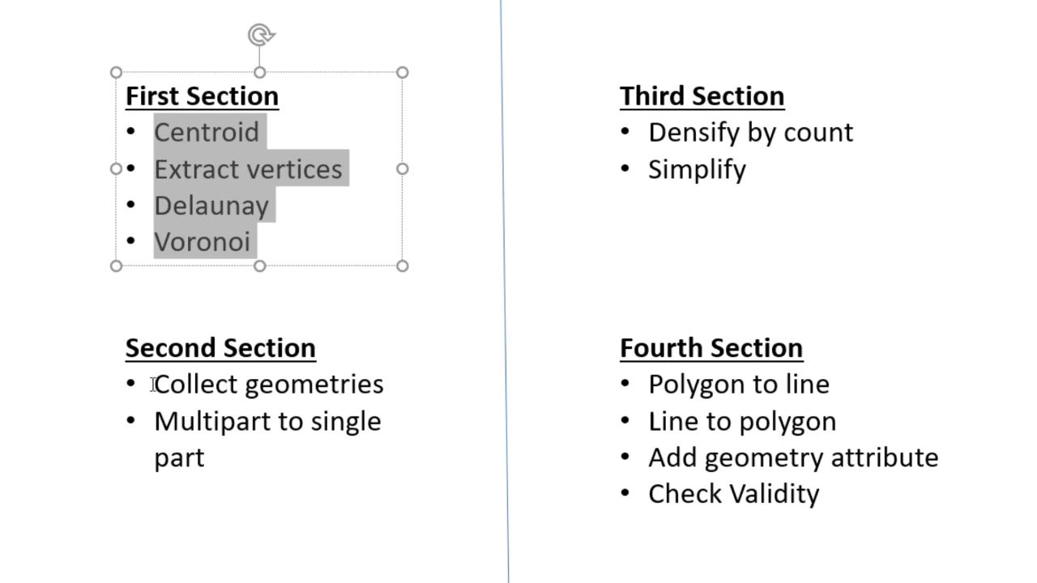
{"action": "left_click_drag", "start_coordinate": [151, 383], "coordinate": [217, 447]}
{"action": "left_click", "coordinate": [230, 520]}
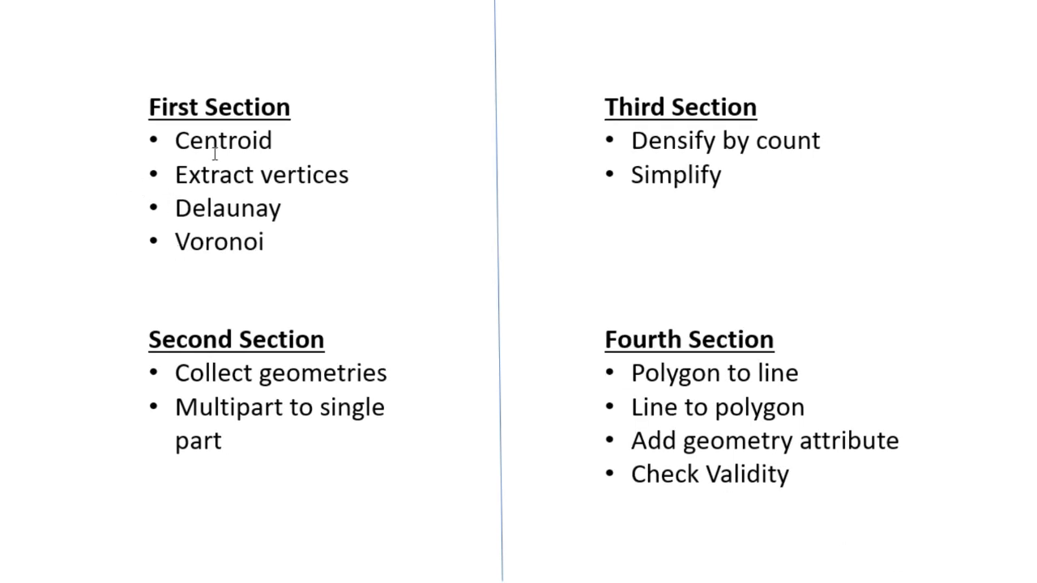
{"action": "left_click_drag", "start_coordinate": [170, 139], "coordinate": [310, 132]}
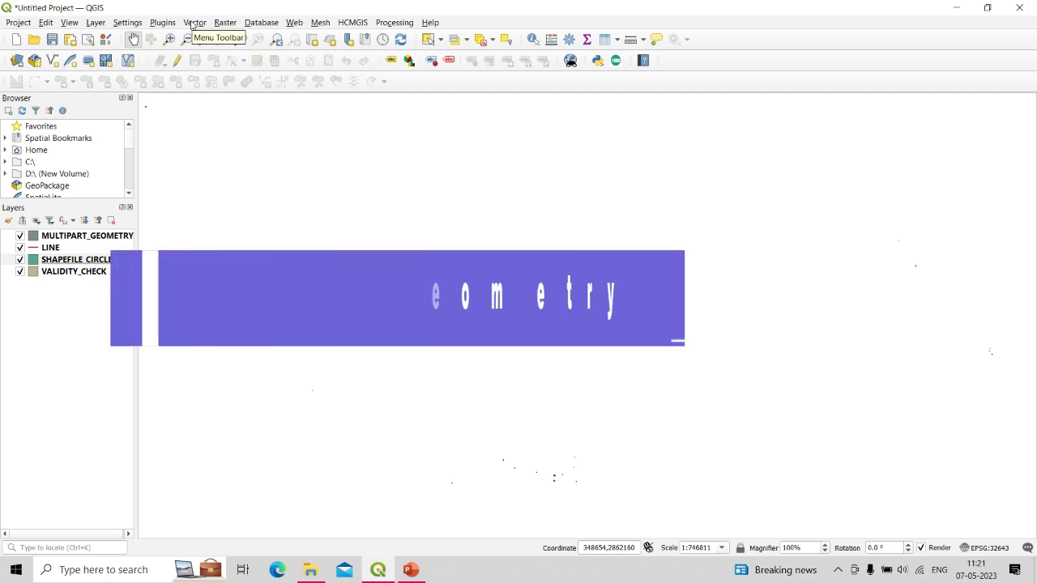
Switch back to QGIS and read the description of the Centroids geometry tool without running it.
{"action": "left_click", "coordinate": [193, 24]}
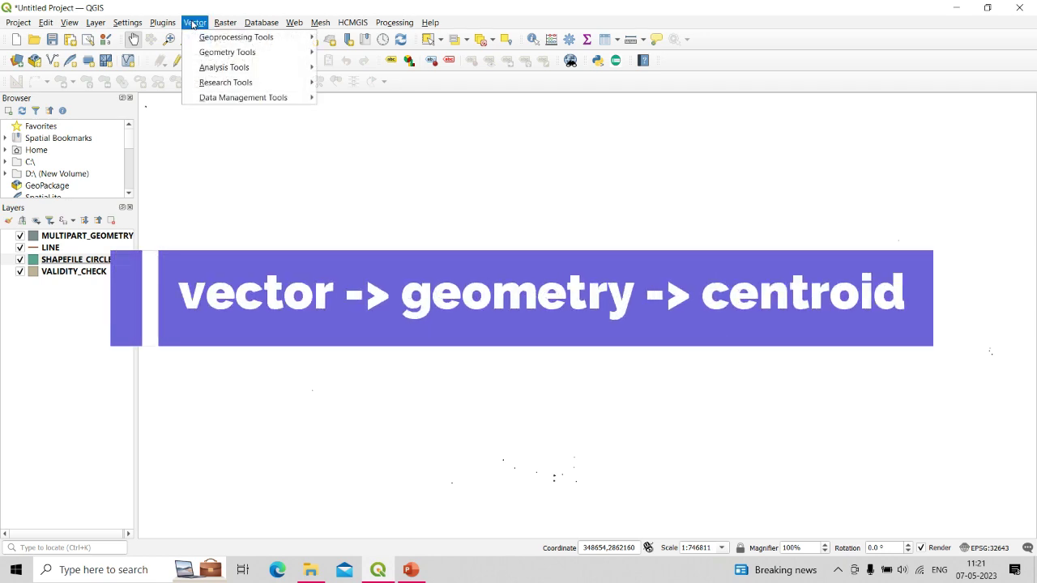
{"action": "mouse_move", "coordinate": [281, 53]}
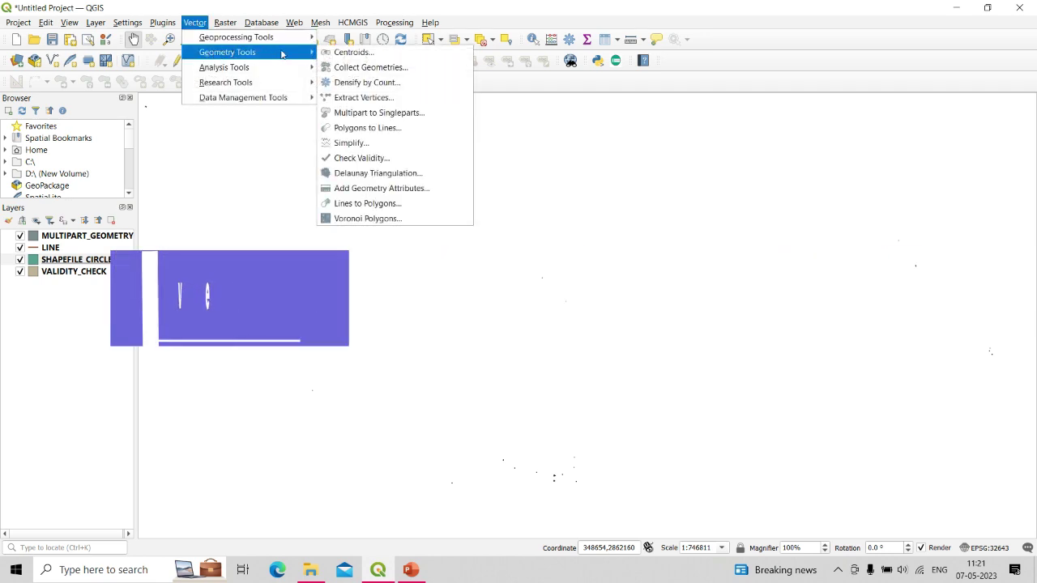
{"action": "left_click", "coordinate": [356, 51]}
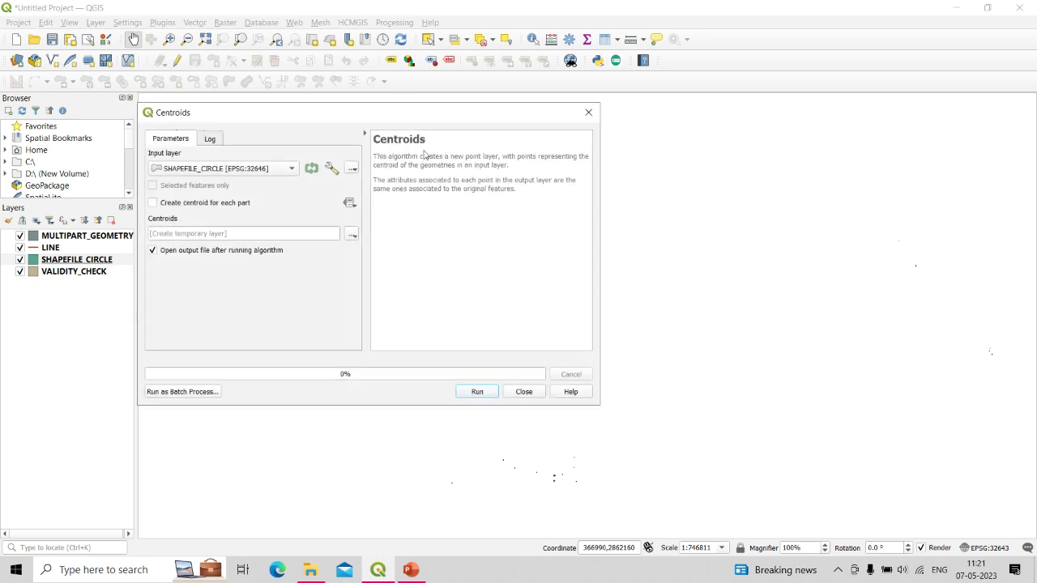
{"action": "left_click_drag", "start_coordinate": [419, 159], "coordinate": [495, 165]}
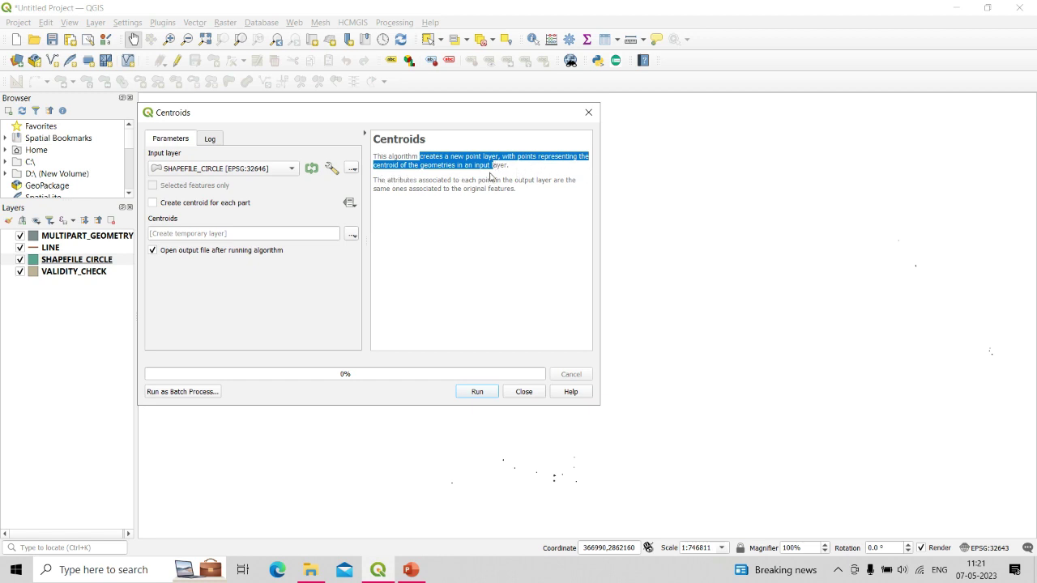
{"action": "left_click", "coordinate": [589, 112]}
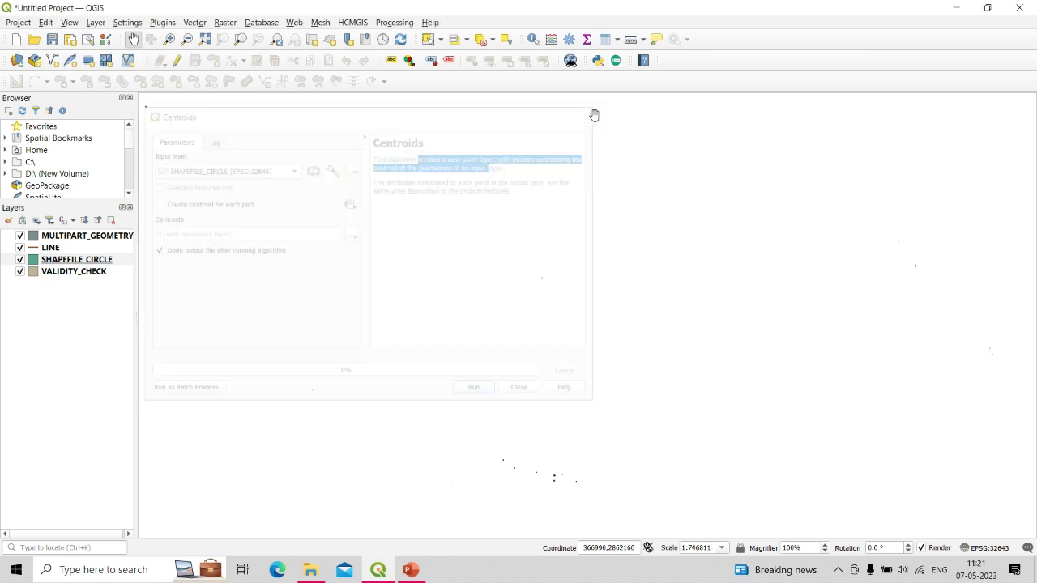
Generate centroids of the SHAPEFILE_CIRCLE polygons as a temporary layer, with a centroid created for each part.
{"action": "left_click", "coordinate": [95, 263]}
{"action": "right_click", "coordinate": [95, 264]}
{"action": "left_click", "coordinate": [122, 7]}
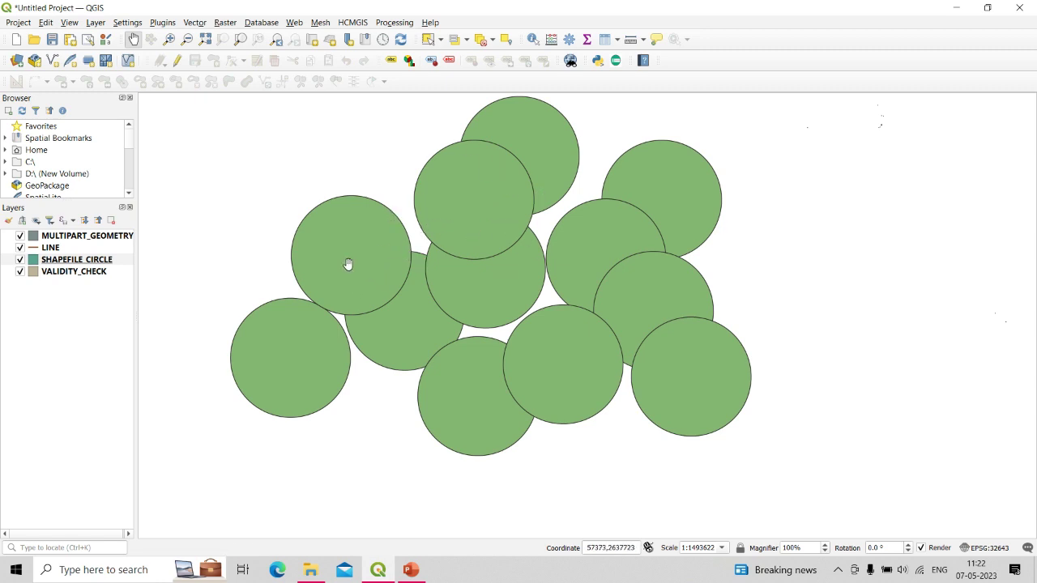
{"action": "left_click", "coordinate": [194, 23]}
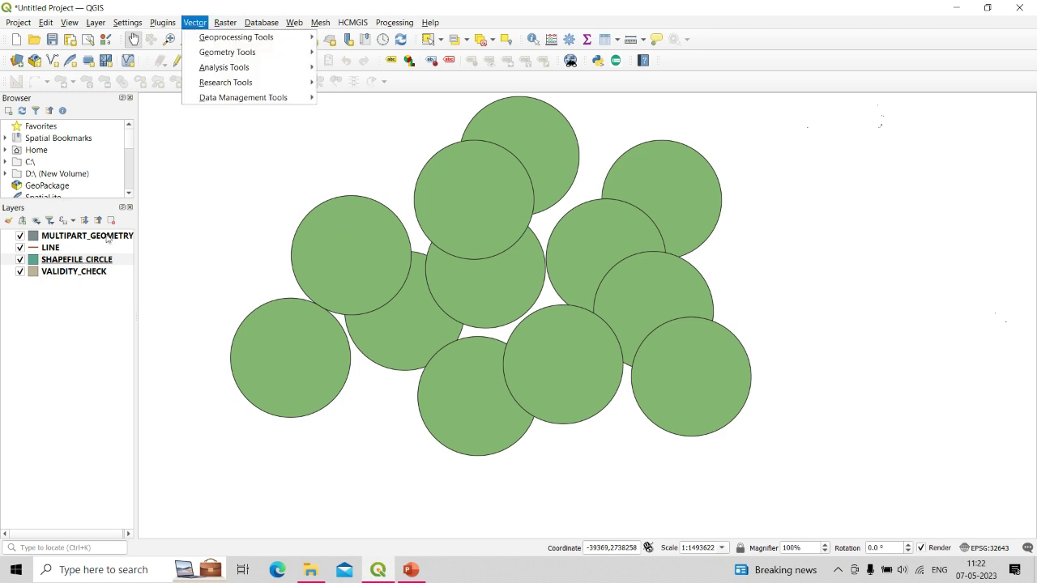
{"action": "mouse_move", "coordinate": [243, 52]}
{"action": "left_click", "coordinate": [344, 52]}
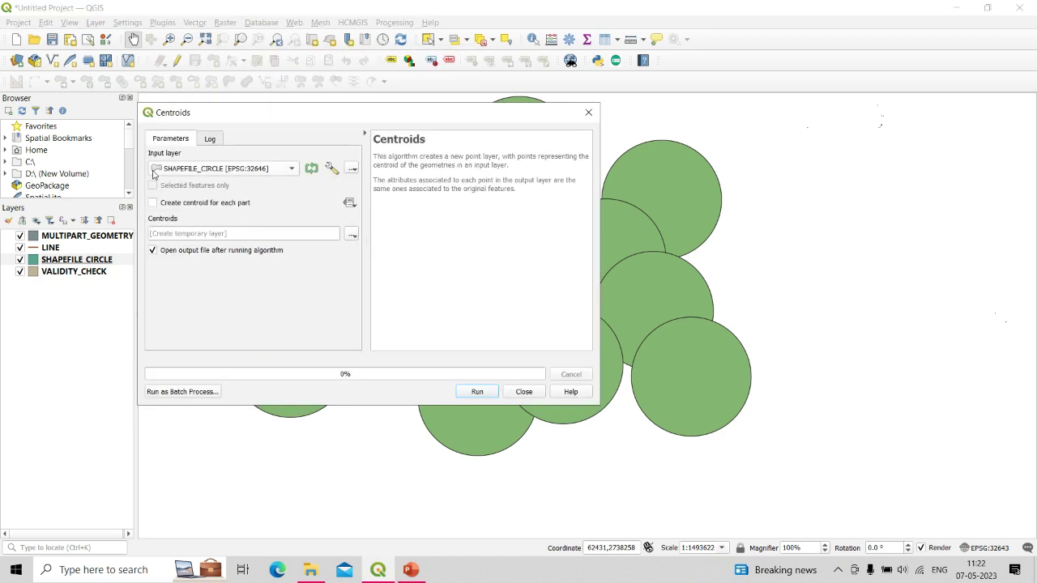
{"action": "left_click", "coordinate": [216, 169]}
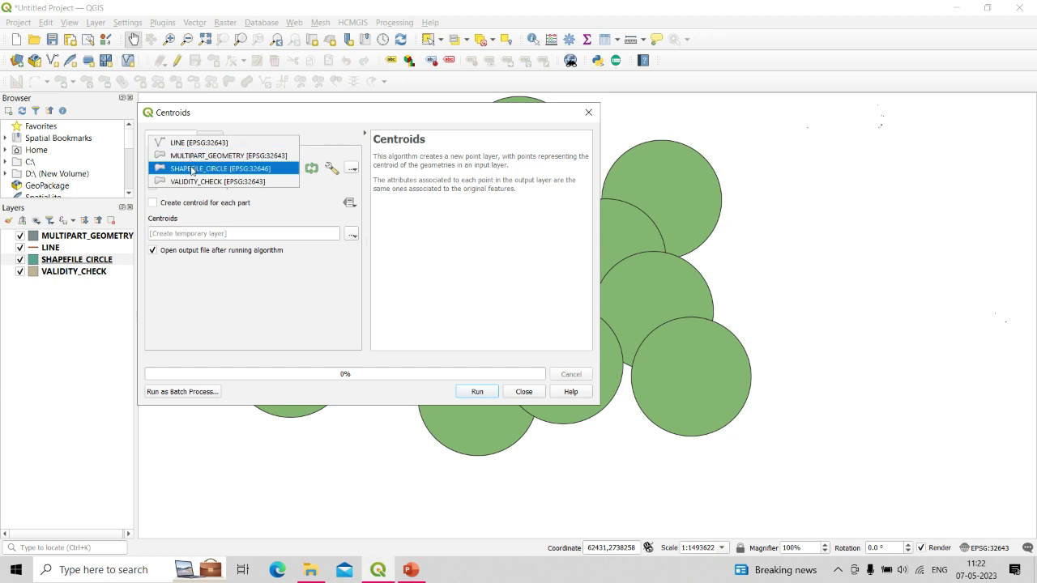
{"action": "left_click", "coordinate": [193, 168]}
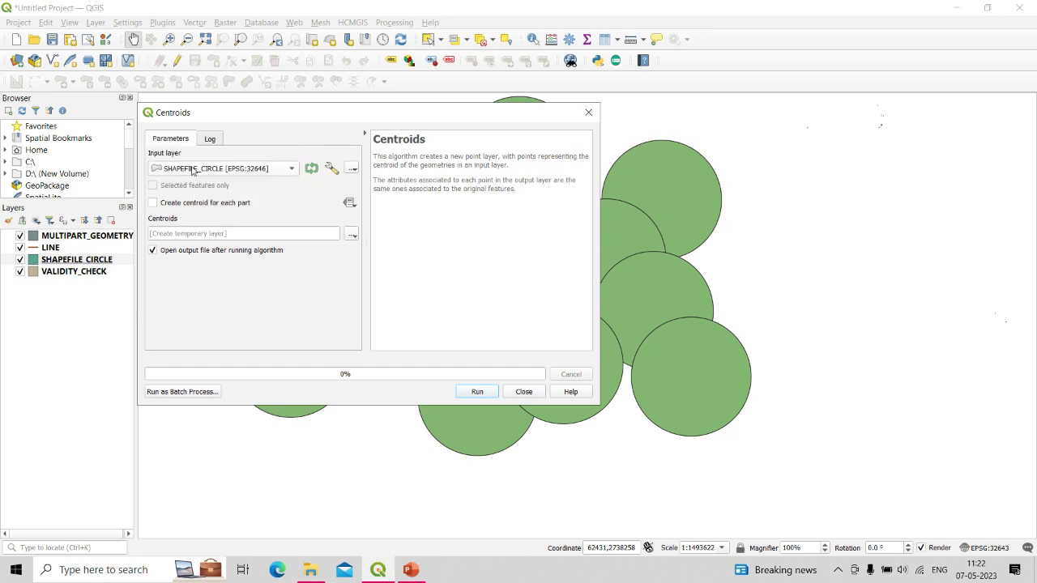
{"action": "left_click", "coordinate": [153, 204]}
{"action": "left_click", "coordinate": [476, 392]}
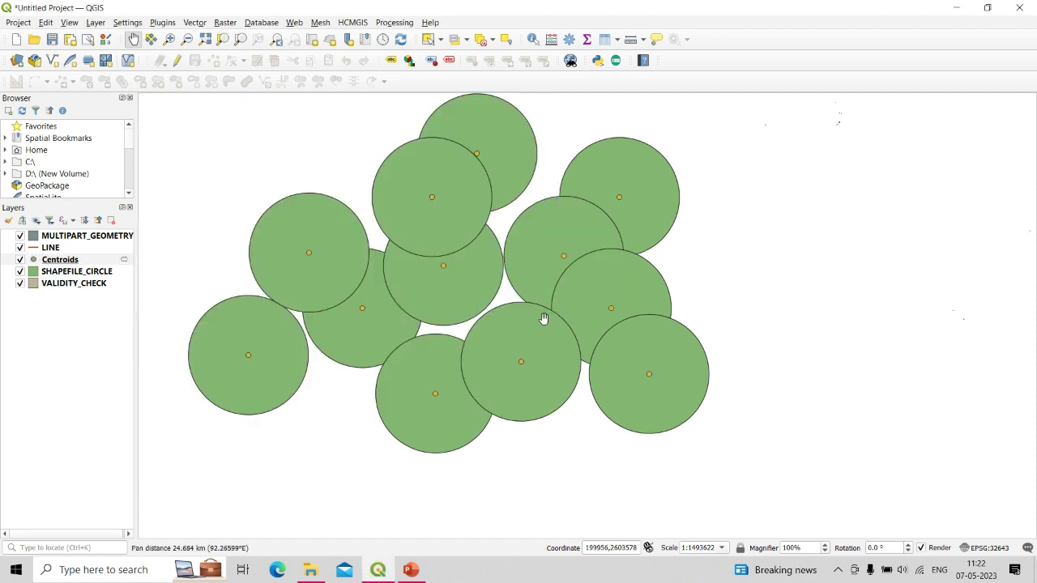
Hide the MULTIPART_GEOMETRY, LINE and VALIDITY_CHECK layers, and toggle SHAPEFILE_CIRCLE off and on to inspect the centroid points.
{"action": "left_click", "coordinate": [23, 254]}
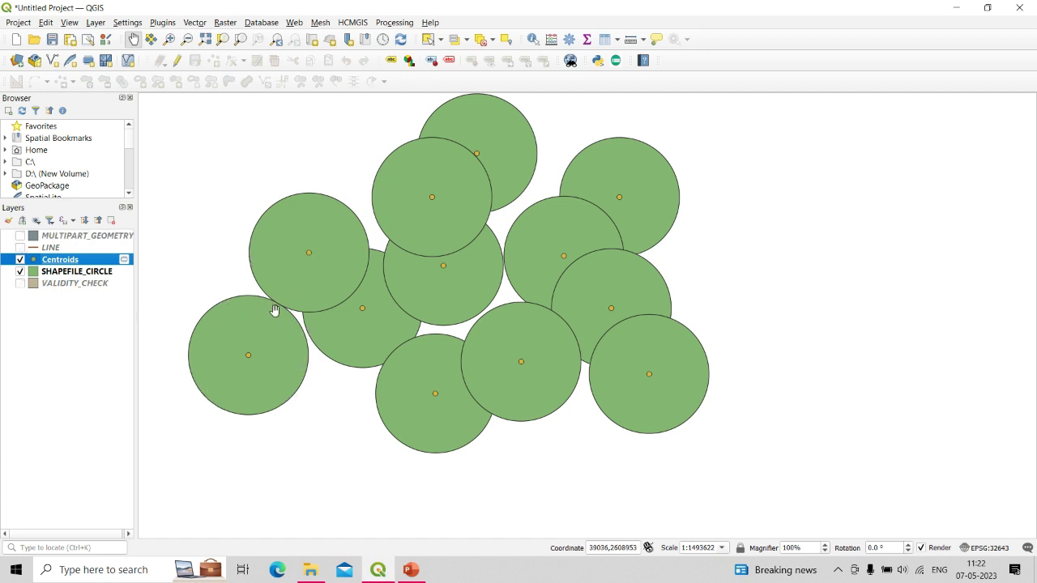
{"action": "left_click", "coordinate": [20, 272]}
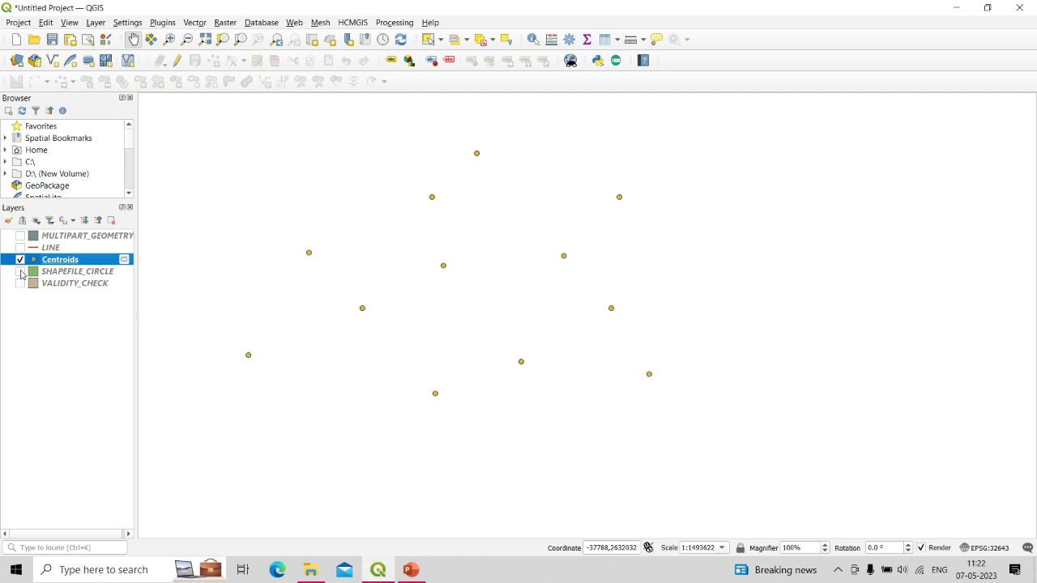
{"action": "left_click", "coordinate": [21, 272]}
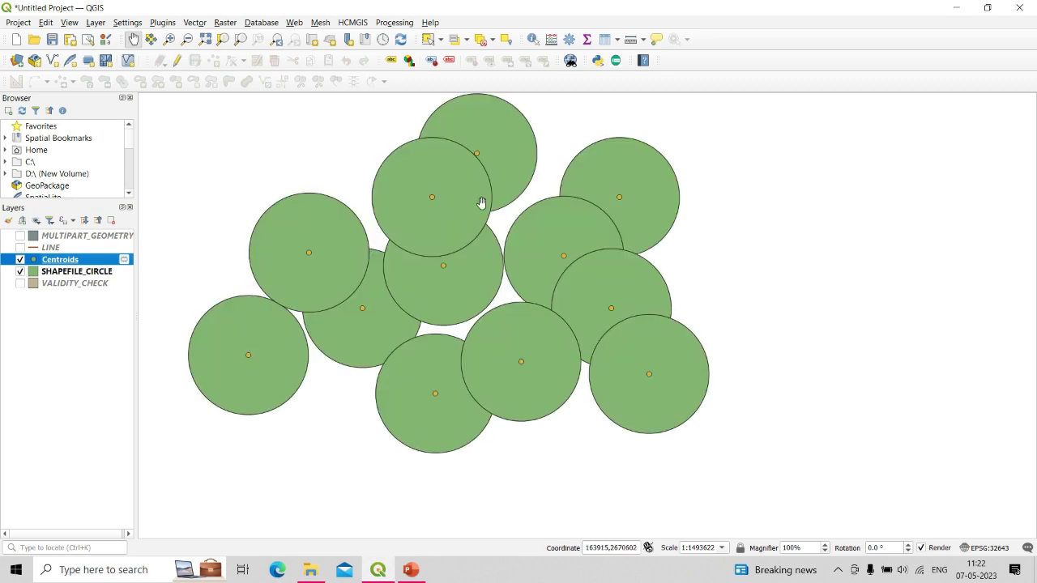
{"action": "left_click_drag", "start_coordinate": [327, 316], "coordinate": [352, 331]}
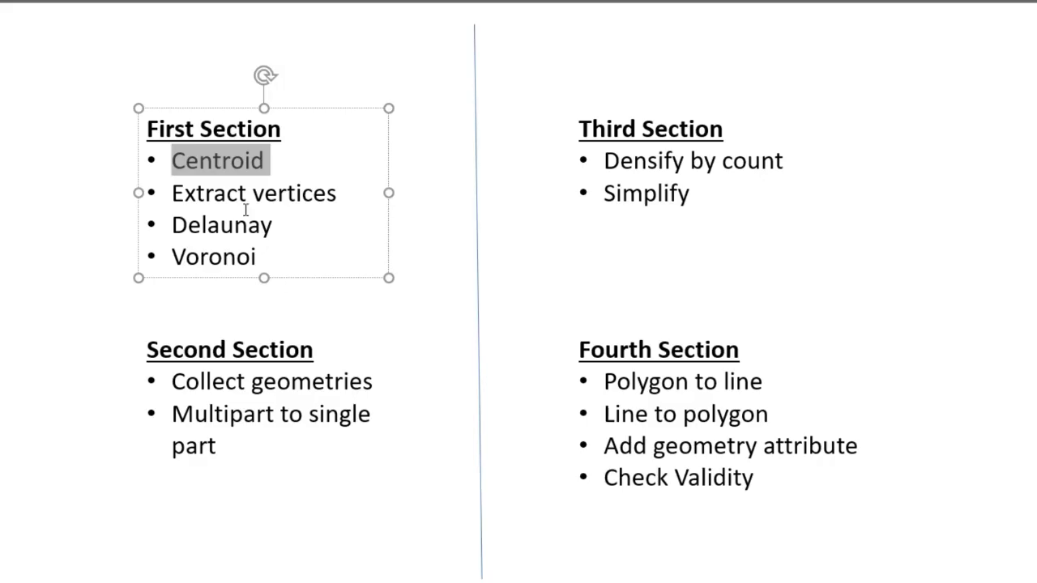
Highlight the "Extract vertices" item under First Section on the PowerPoint slide.
{"action": "left_click", "coordinate": [227, 193]}
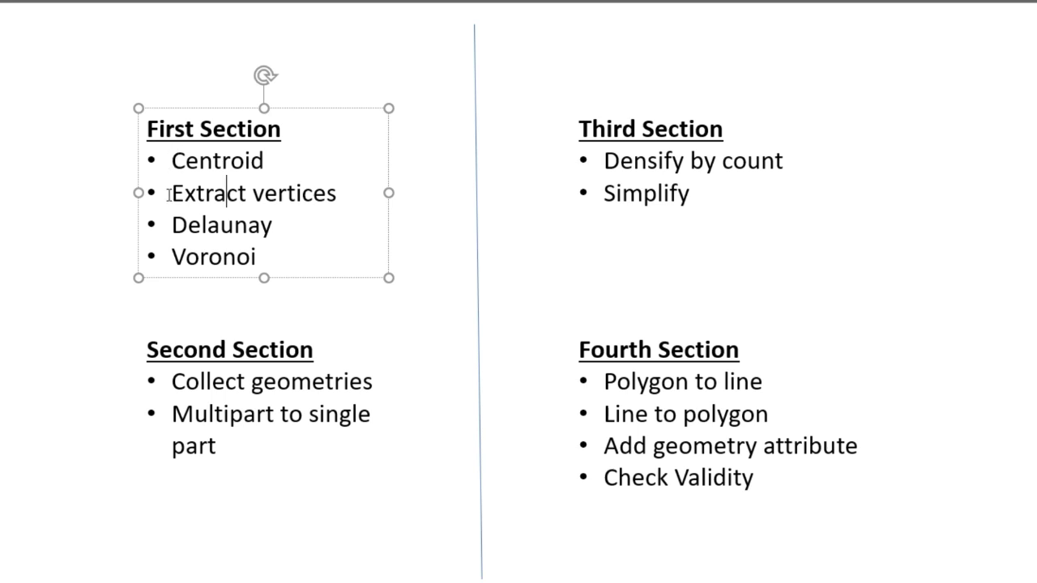
{"action": "left_click_drag", "start_coordinate": [169, 194], "coordinate": [364, 195]}
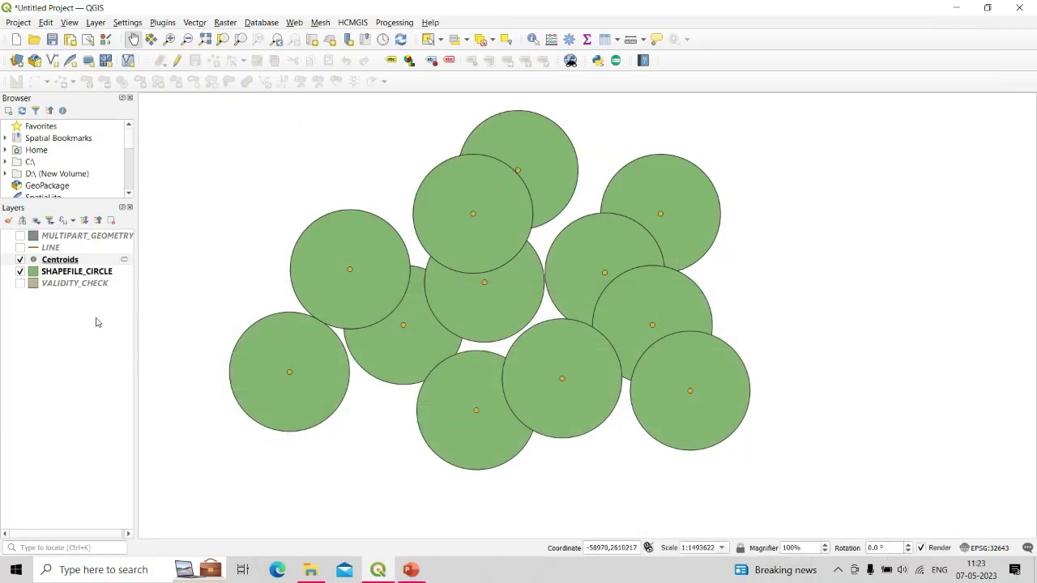
In QGIS, hide the Centroids and SHAPEFILE_CIRCLE layers and display the LINE layer at its full extent.
{"action": "left_click", "coordinate": [21, 260]}
{"action": "left_click", "coordinate": [20, 272]}
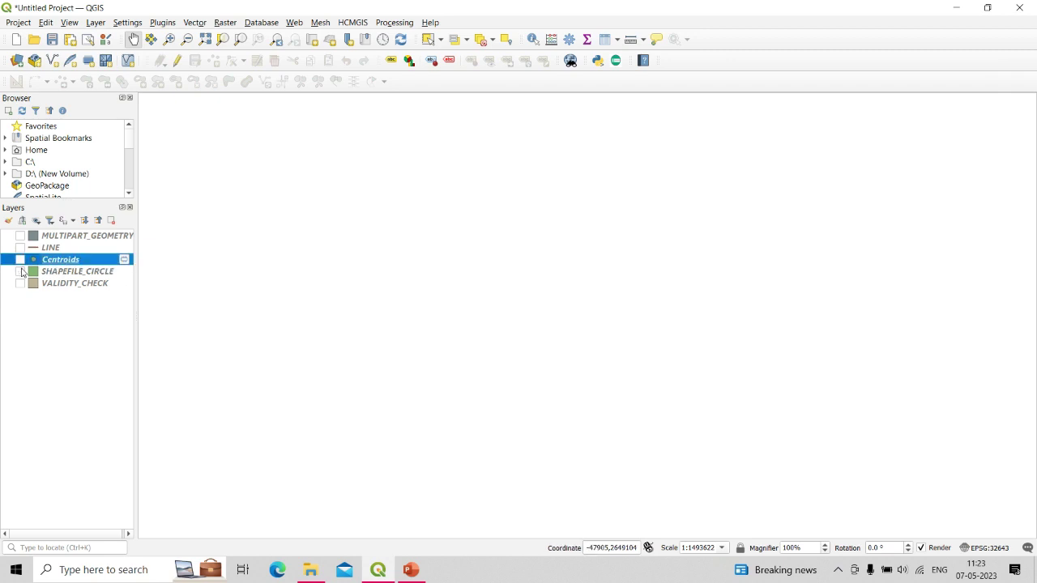
{"action": "left_click", "coordinate": [20, 247]}
{"action": "left_click", "coordinate": [47, 249]}
{"action": "right_click", "coordinate": [47, 250]}
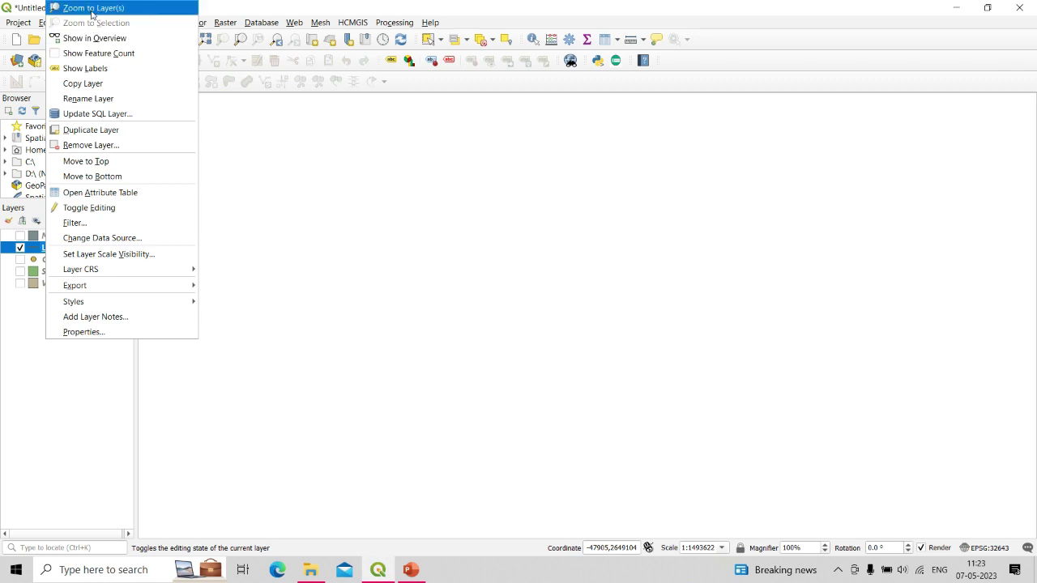
{"action": "left_click", "coordinate": [89, 8]}
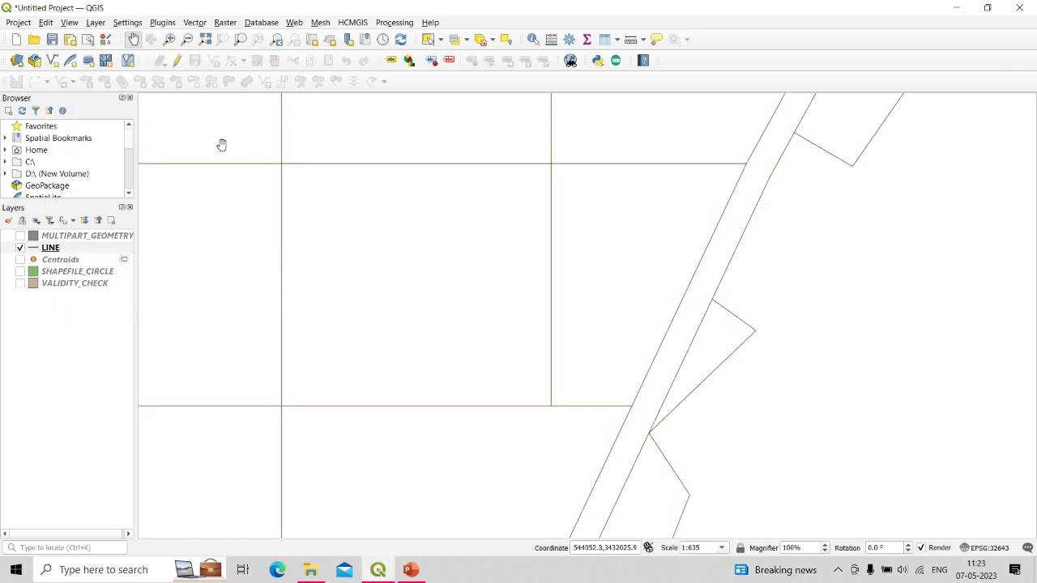
Inspect the vertices of the LINE features with the Vertex tool in edit mode, and stop editing without changes.
{"action": "left_click", "coordinate": [178, 62]}
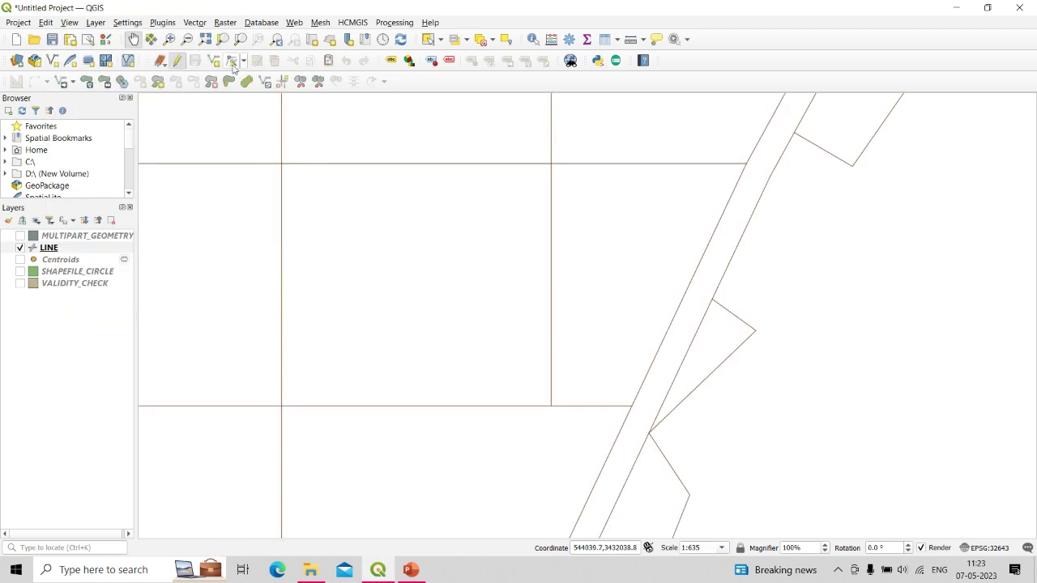
{"action": "left_click", "coordinate": [232, 63]}
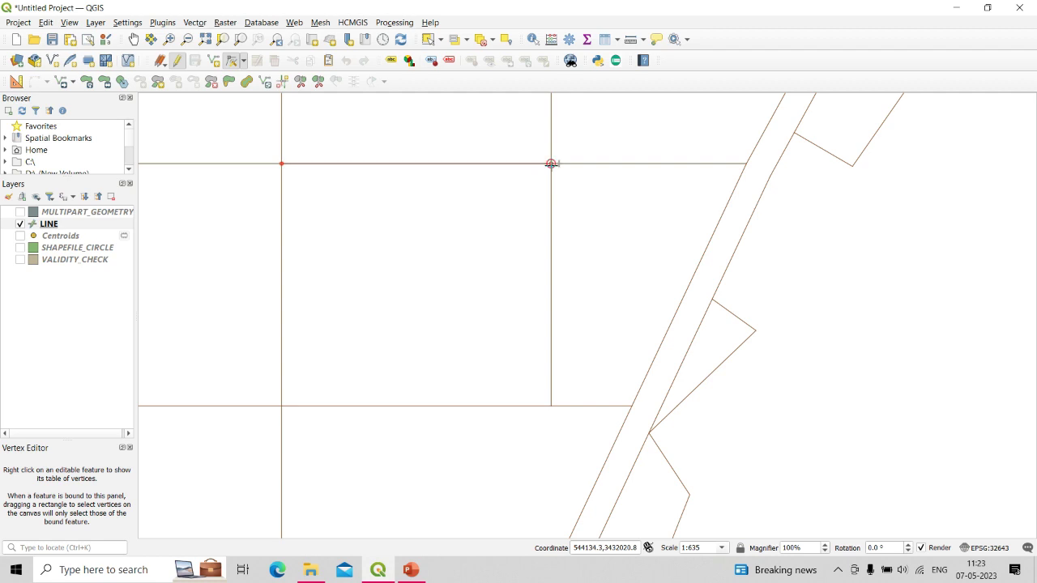
{"action": "scroll", "coordinate": [391, 259], "scroll_direction": "down", "scroll_amount": 3}
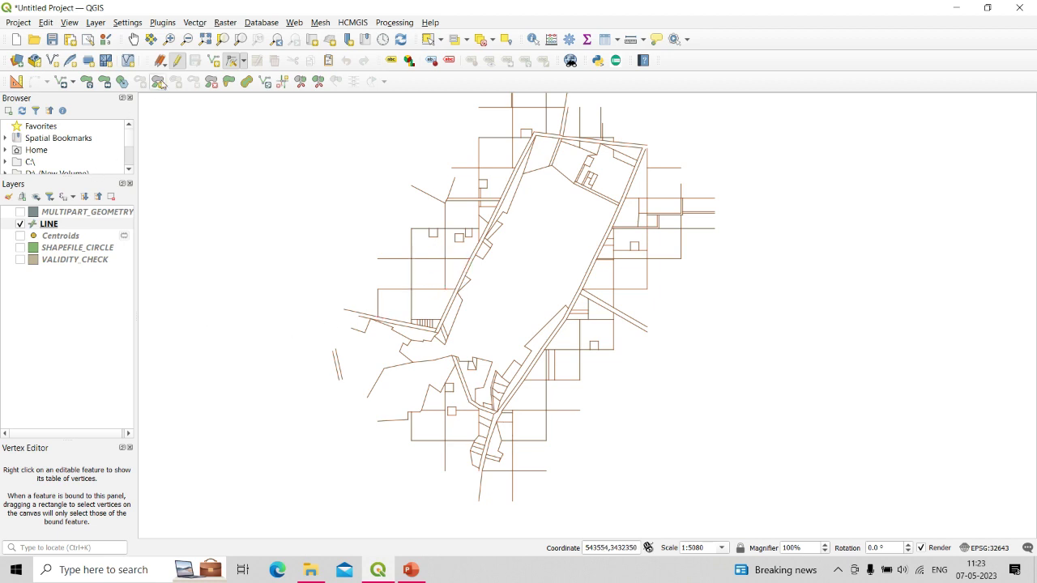
{"action": "left_click", "coordinate": [177, 63]}
{"action": "left_click_drag", "start_coordinate": [467, 273], "coordinate": [470, 289]}
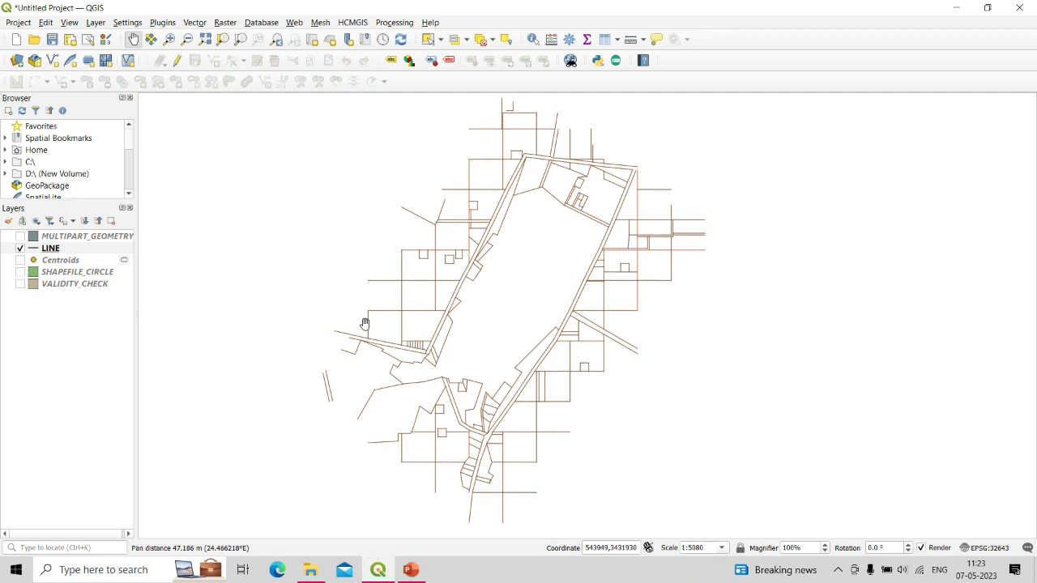
Run Extract Vertices on the LINE layer, outputting the points to a temporary layer.
{"action": "left_click", "coordinate": [163, 22]}
{"action": "mouse_move", "coordinate": [195, 22]}
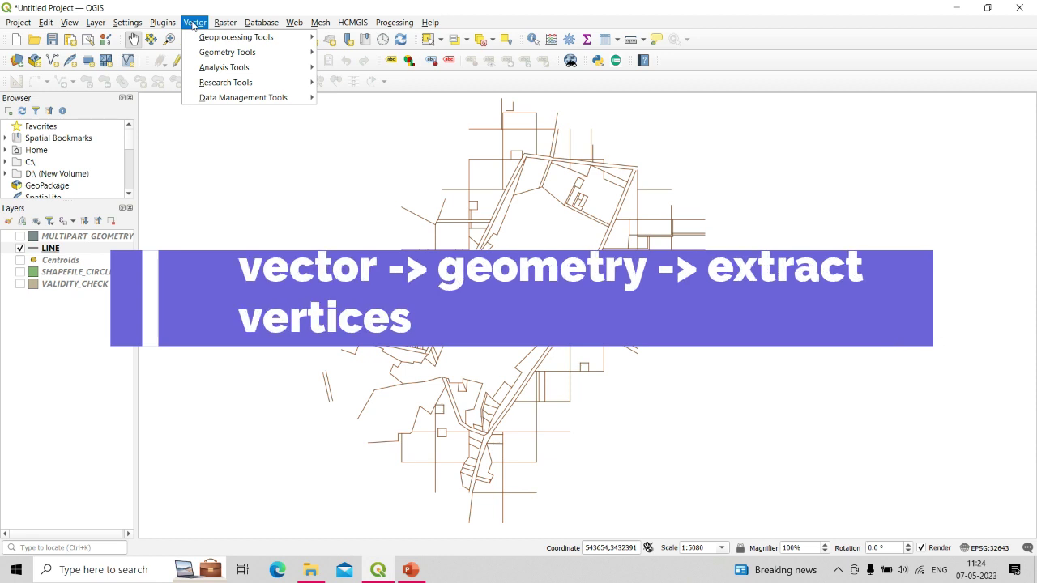
{"action": "mouse_move", "coordinate": [201, 52]}
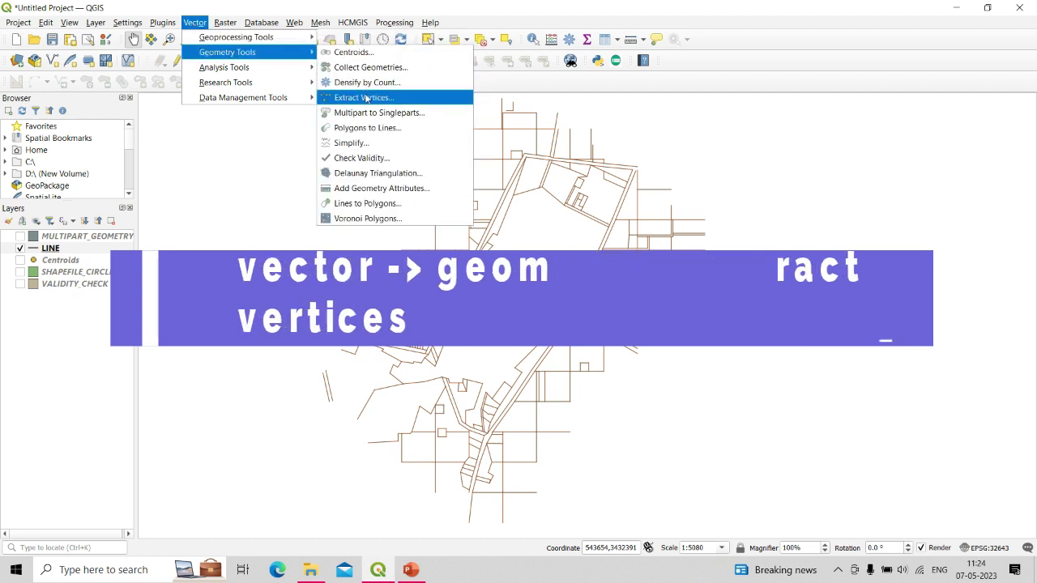
{"action": "left_click", "coordinate": [365, 97]}
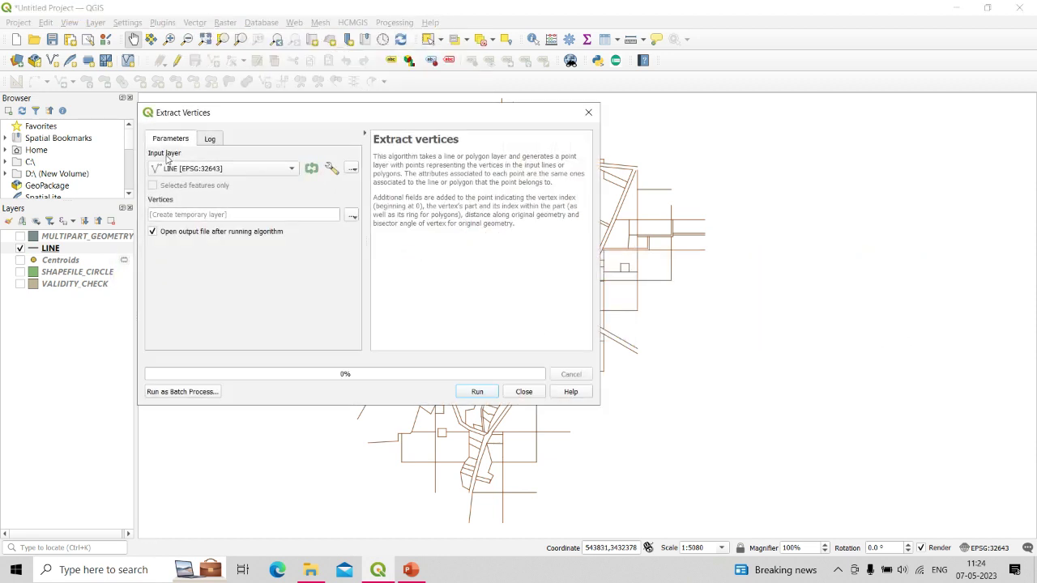
{"action": "left_click", "coordinate": [172, 170]}
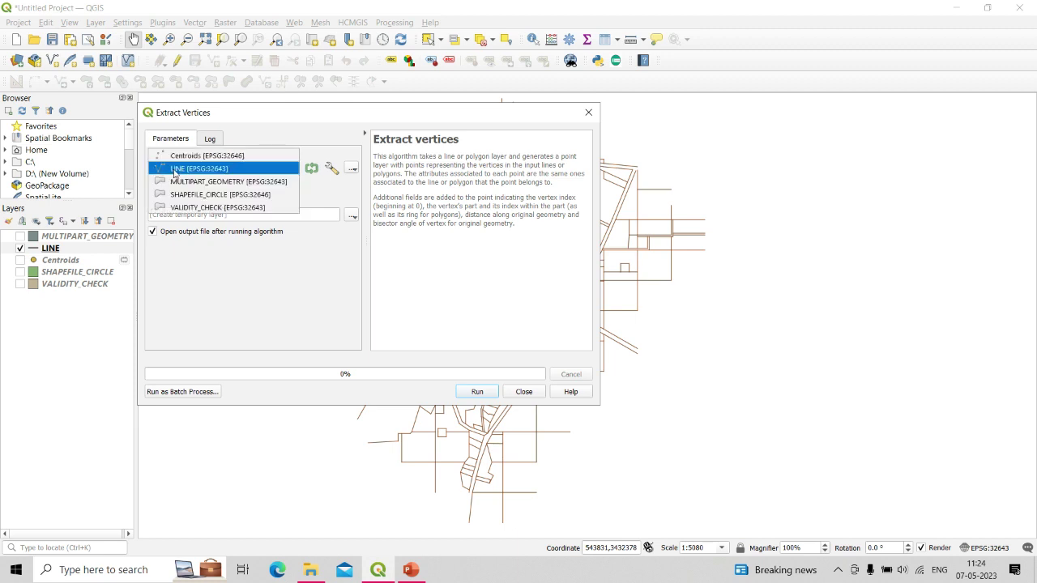
{"action": "left_click", "coordinate": [176, 171]}
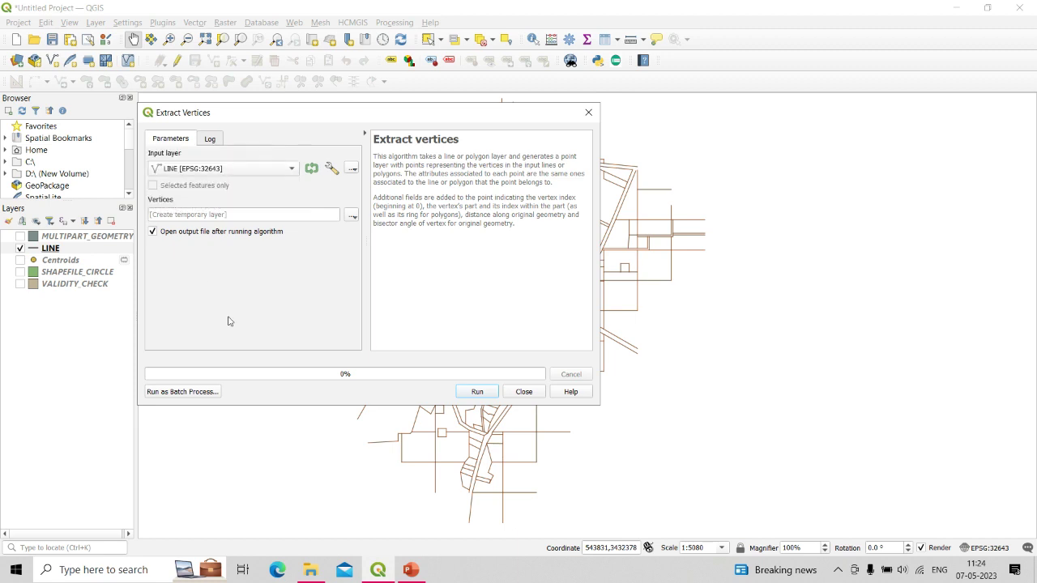
{"action": "left_click", "coordinate": [476, 392]}
Inspect the extracted vertices up close and toggle the LINE layer's visibility to compare the points with the lines.
{"action": "left_click_drag", "start_coordinate": [534, 301], "coordinate": [479, 297]}
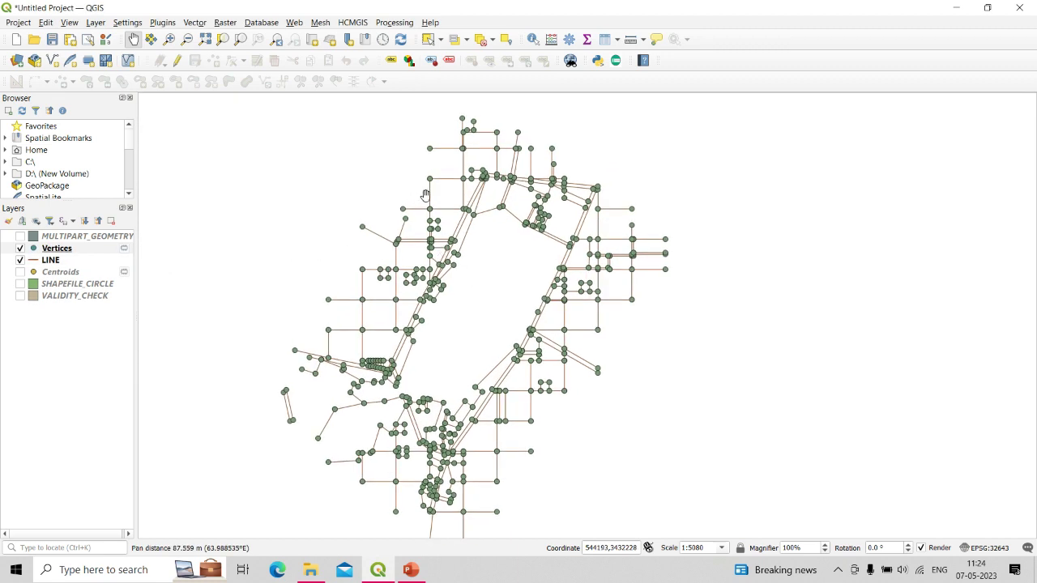
{"action": "scroll", "coordinate": [426, 195], "scroll_direction": "up", "scroll_amount": 2}
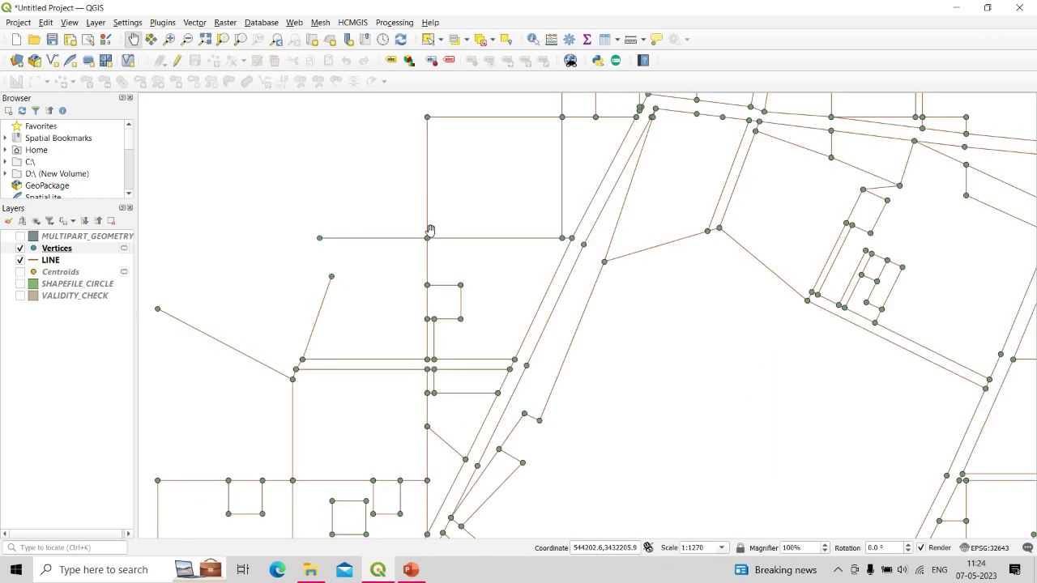
{"action": "scroll", "coordinate": [396, 208], "scroll_direction": "down", "scroll_amount": 1}
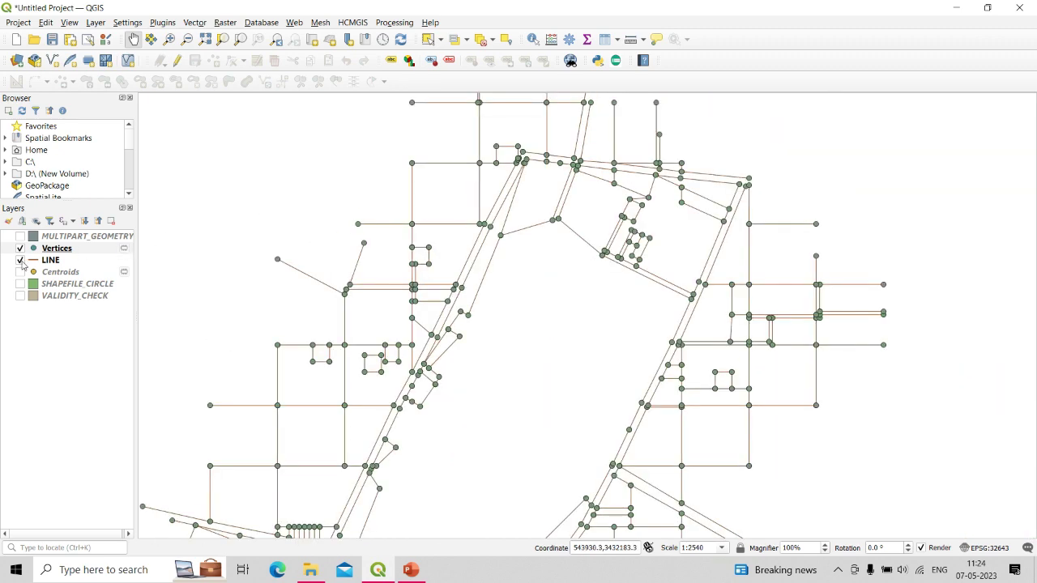
{"action": "left_click", "coordinate": [20, 261]}
{"action": "left_click", "coordinate": [20, 260]}
{"action": "left_click", "coordinate": [21, 260]}
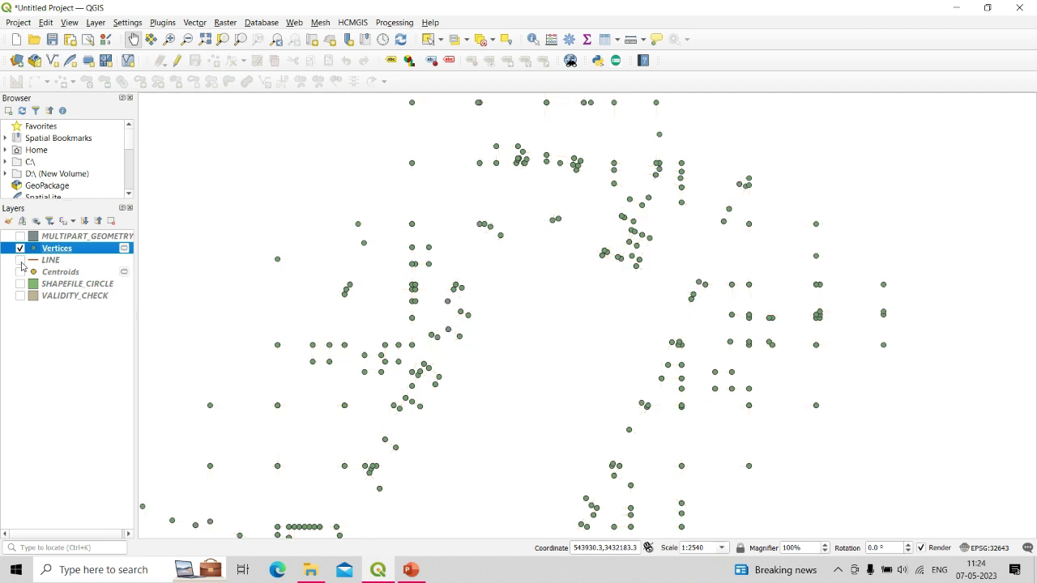
{"action": "left_click", "coordinate": [20, 260]}
{"action": "scroll", "coordinate": [349, 178], "scroll_direction": "down", "scroll_amount": 1}
{"action": "left_click_drag", "start_coordinate": [431, 215], "coordinate": [417, 242]}
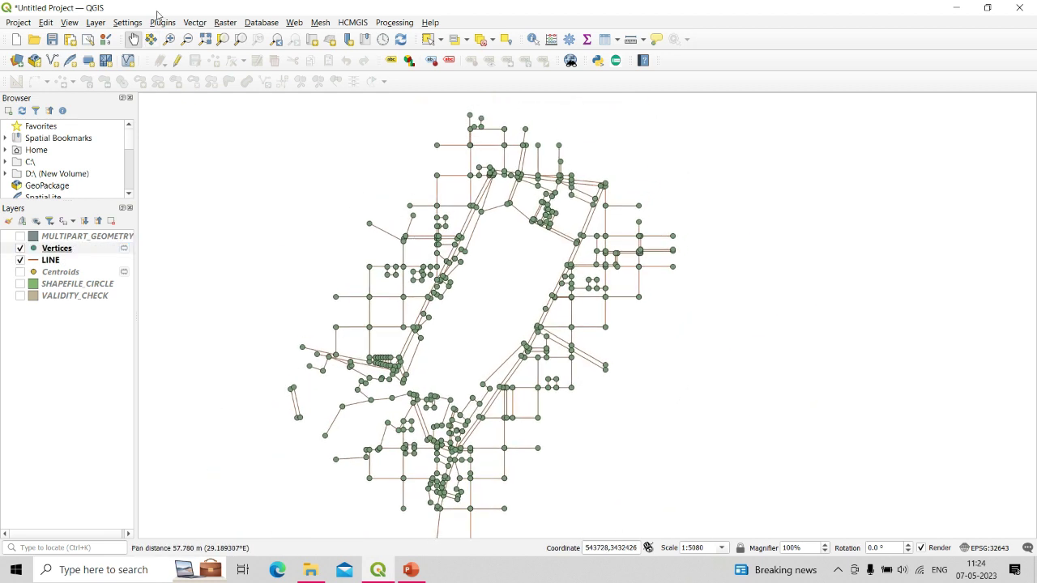
Switch to the PowerPoint slide and highlight the "Delaunay" item under First Section.
{"action": "left_click", "coordinate": [193, 24]}
{"action": "mouse_move", "coordinate": [229, 52]}
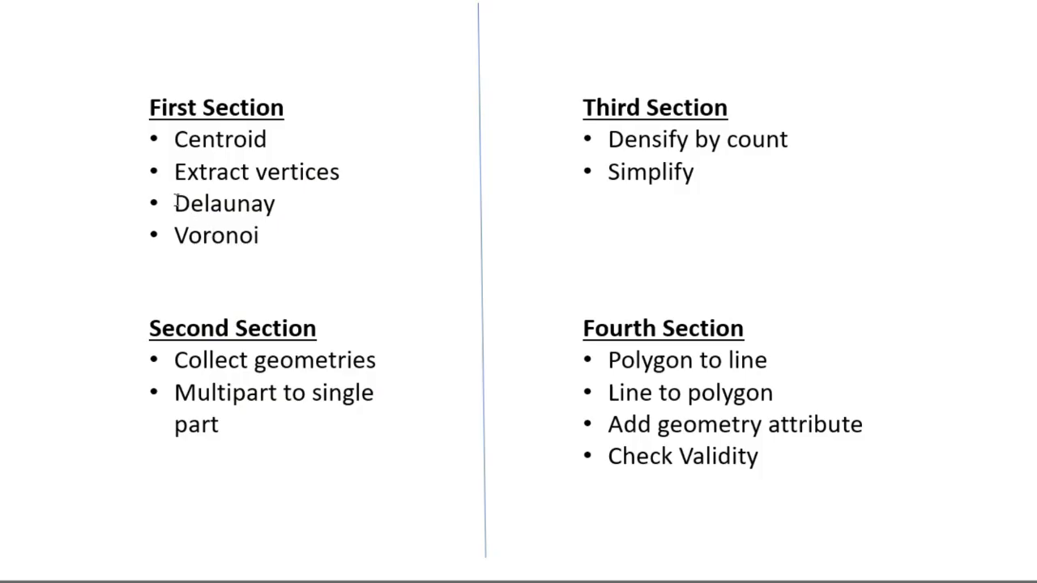
{"action": "left_click_drag", "start_coordinate": [175, 202], "coordinate": [290, 205]}
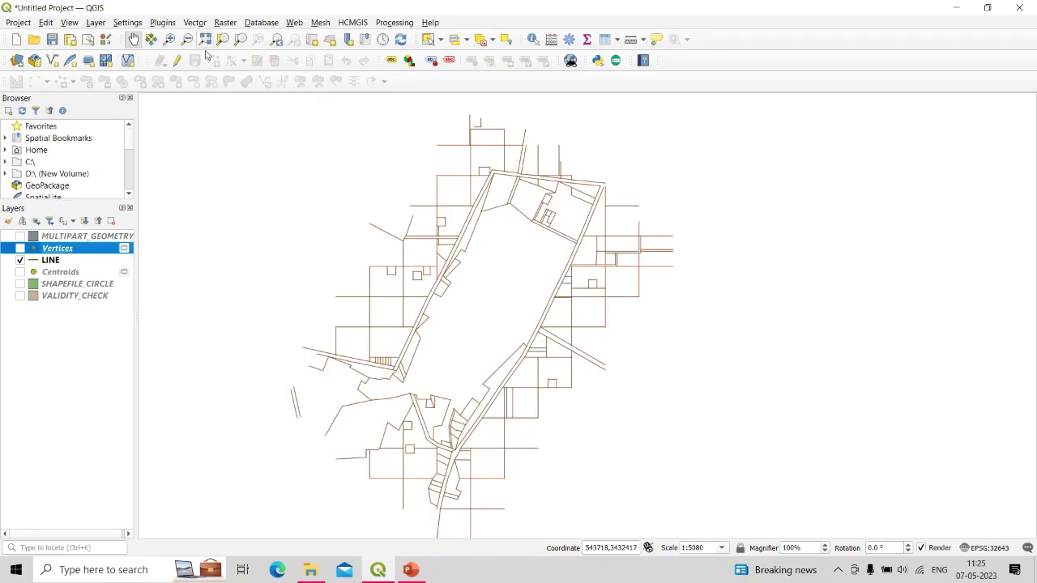
{"action": "left_click", "coordinate": [194, 23]}
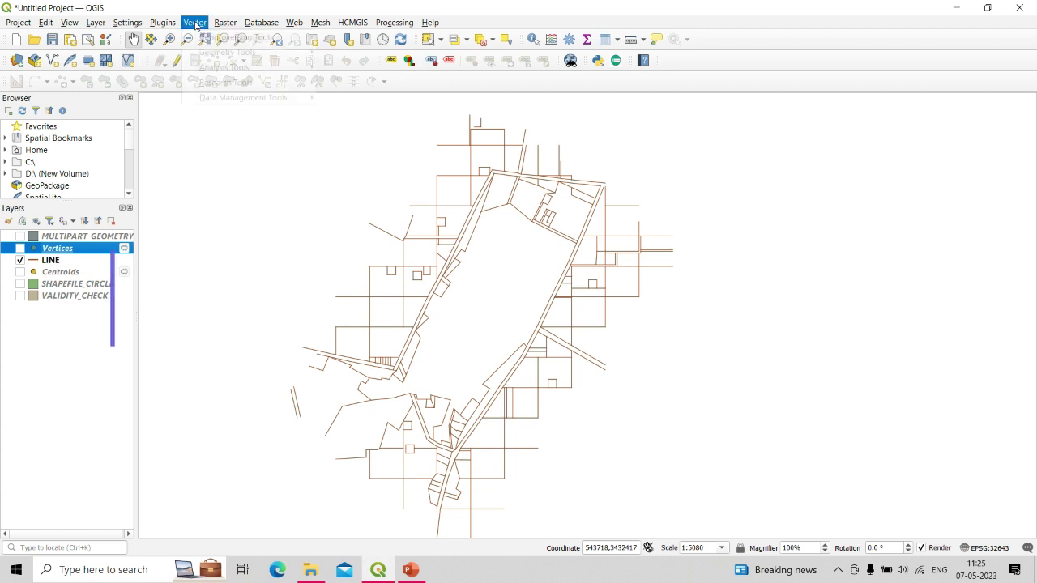
{"action": "mouse_move", "coordinate": [202, 56]}
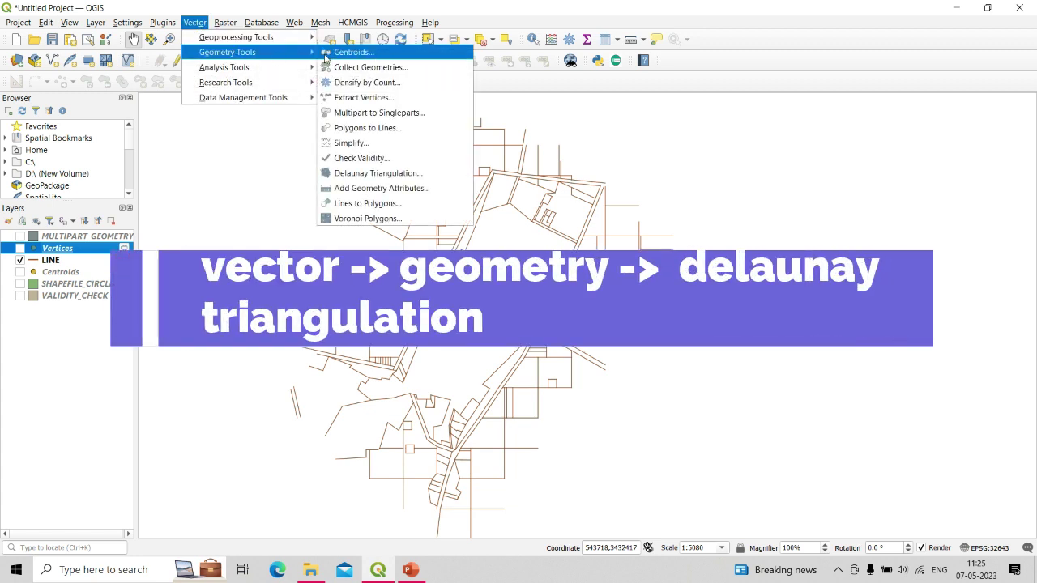
{"action": "left_click", "coordinate": [376, 174]}
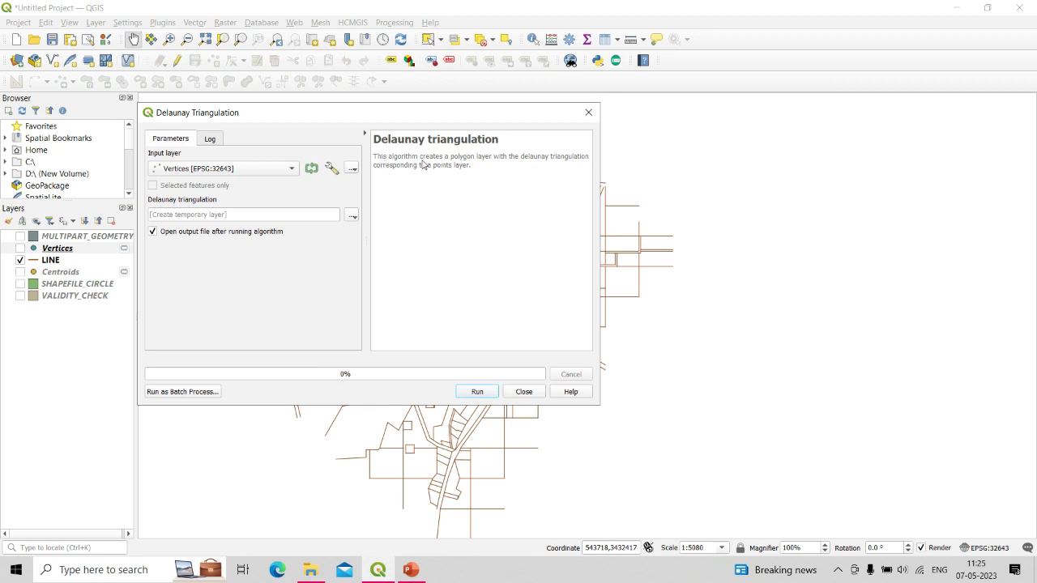
{"action": "left_click_drag", "start_coordinate": [420, 162], "coordinate": [478, 170]}
{"action": "left_click", "coordinate": [588, 112]}
Zoom to the extent of the Centroids layer and make the layer visible.
{"action": "left_click", "coordinate": [60, 273]}
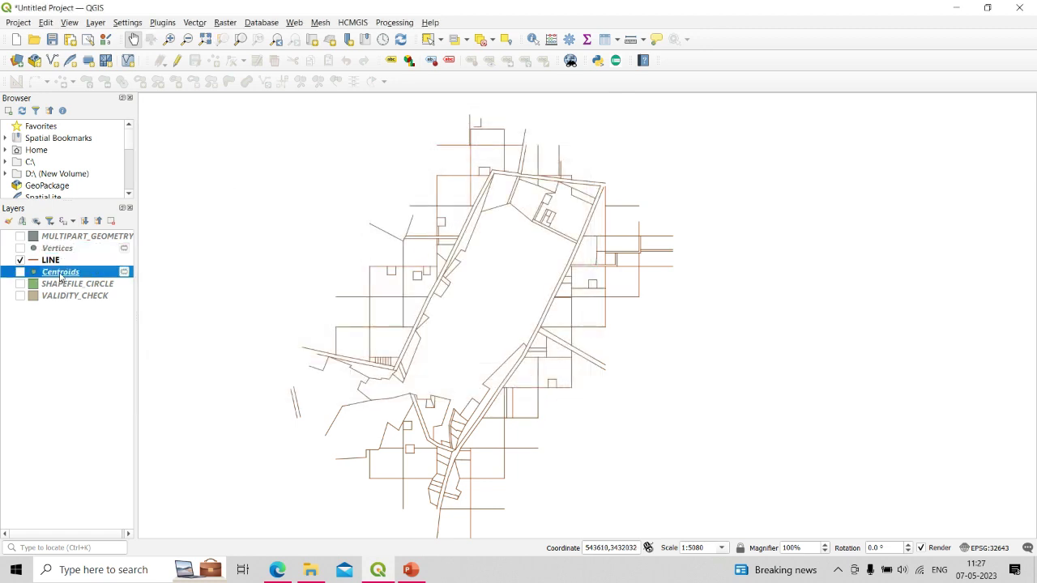
{"action": "right_click", "coordinate": [61, 276]}
{"action": "left_click", "coordinate": [97, 10]}
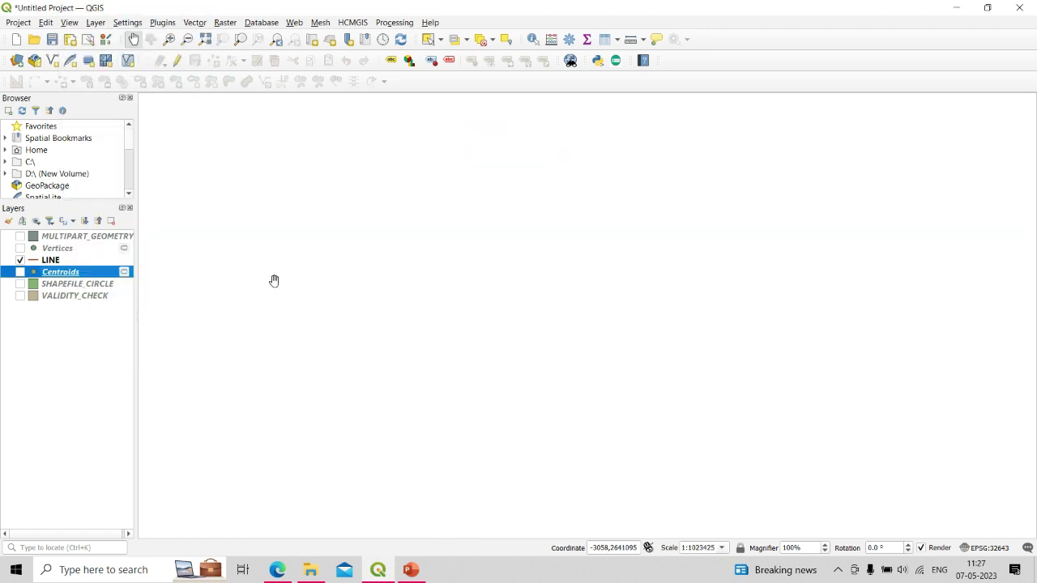
{"action": "left_click", "coordinate": [19, 273]}
{"action": "left_click_drag", "start_coordinate": [508, 298], "coordinate": [438, 289]}
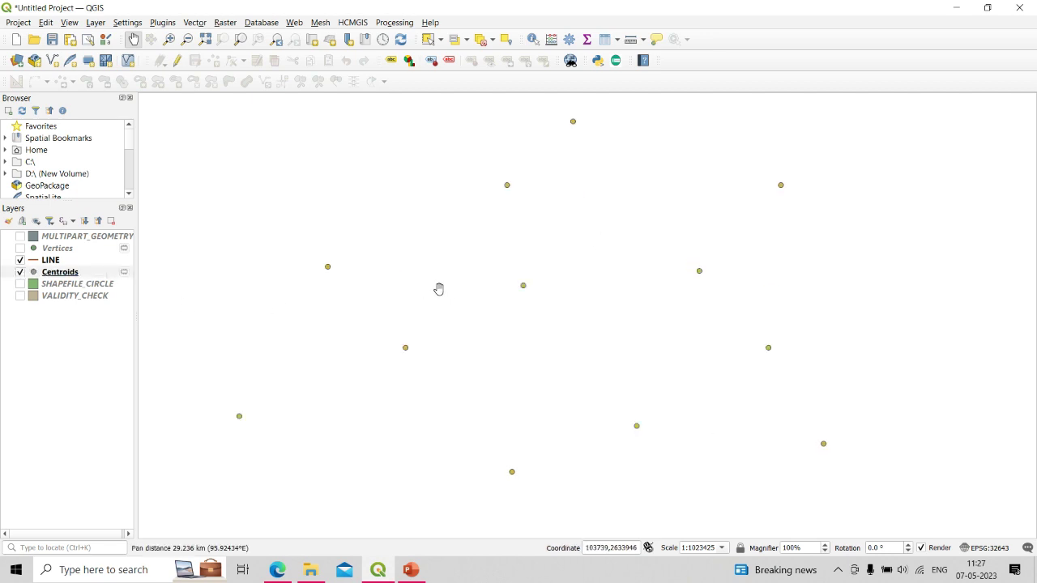
Run Delaunay Triangulation on the Centroids layer, outputting the triangles to a temporary layer.
{"action": "left_click", "coordinate": [195, 22]}
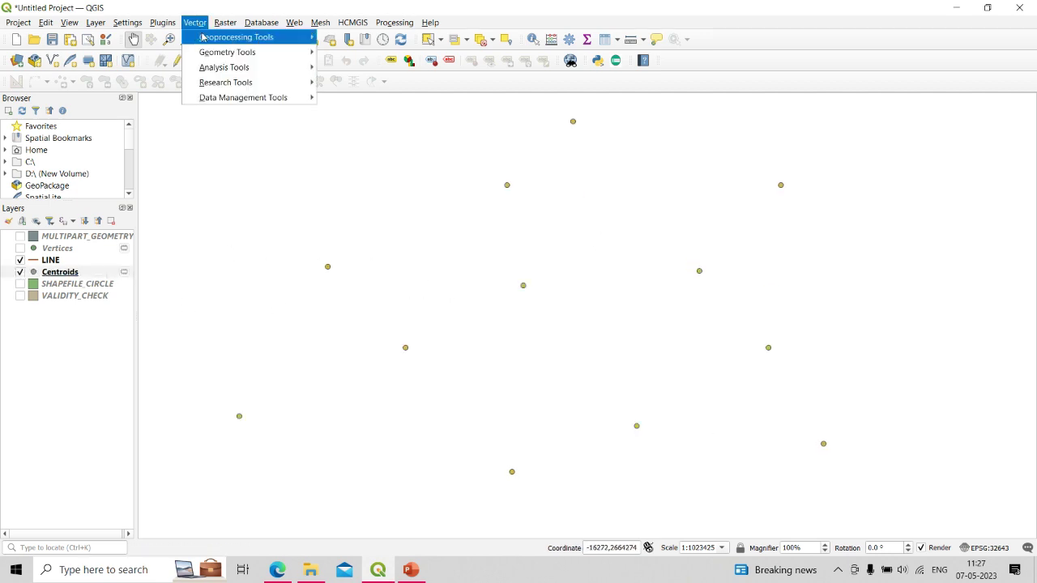
{"action": "mouse_move", "coordinate": [198, 34]}
{"action": "mouse_move", "coordinate": [226, 52]}
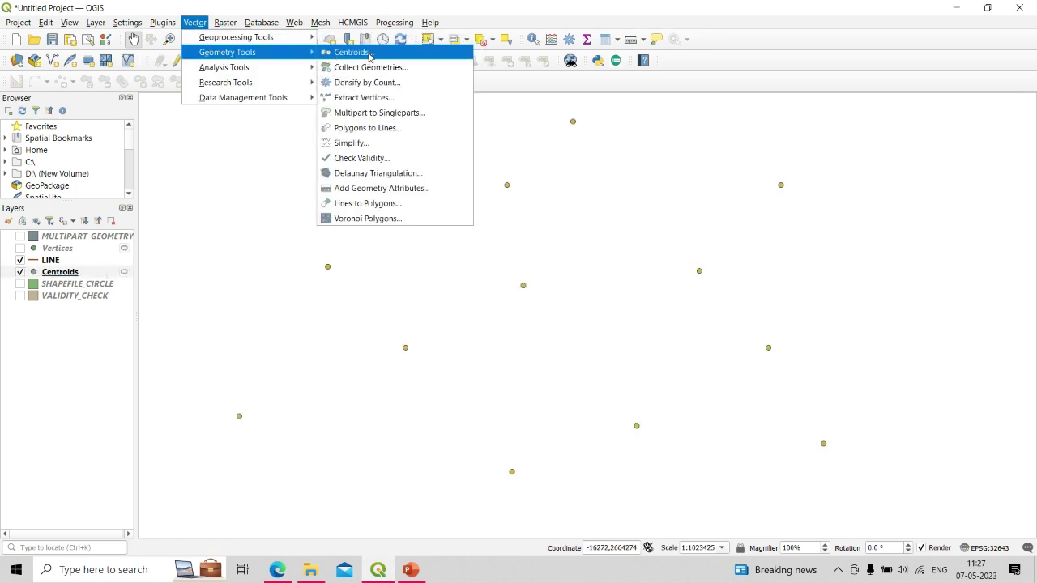
{"action": "left_click", "coordinate": [375, 174]}
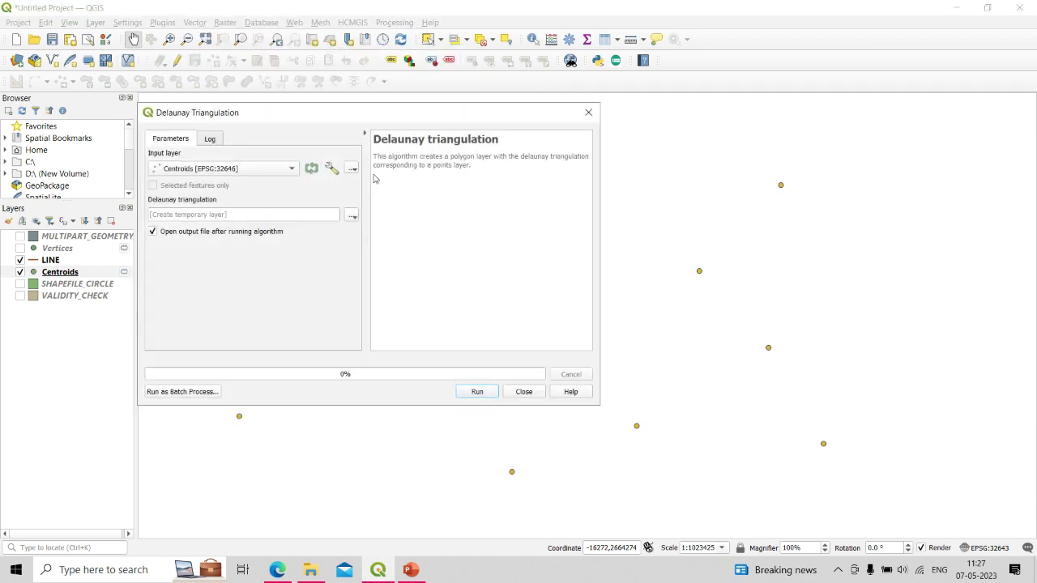
{"action": "left_click", "coordinate": [185, 169]}
{"action": "left_click", "coordinate": [189, 170]}
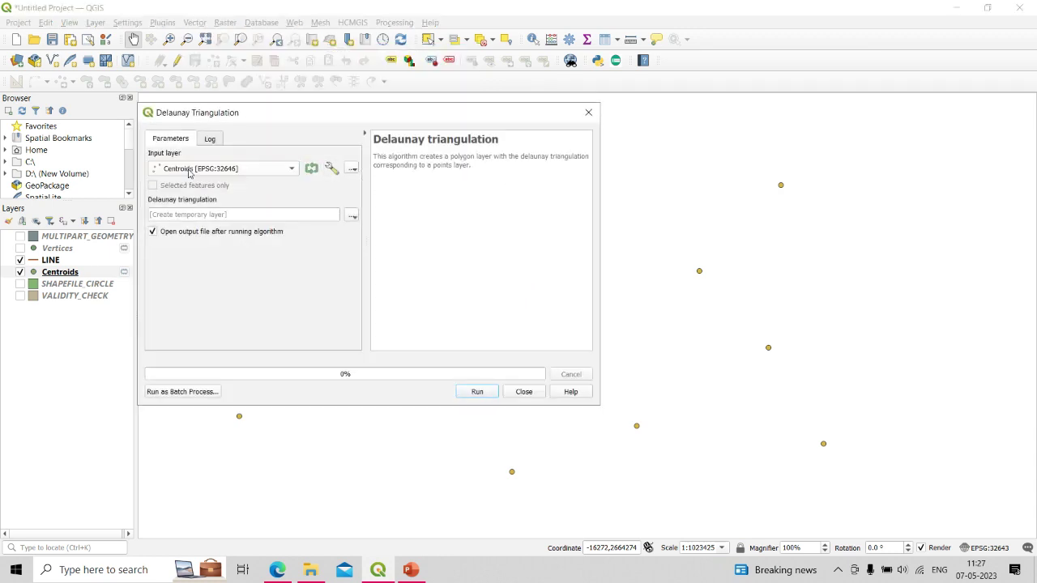
{"action": "left_click", "coordinate": [477, 391]}
Move the Centroids layer above the Delaunay triangulation layer in the layer order.
{"action": "scroll", "coordinate": [403, 290], "scroll_direction": "down", "scroll_amount": 1}
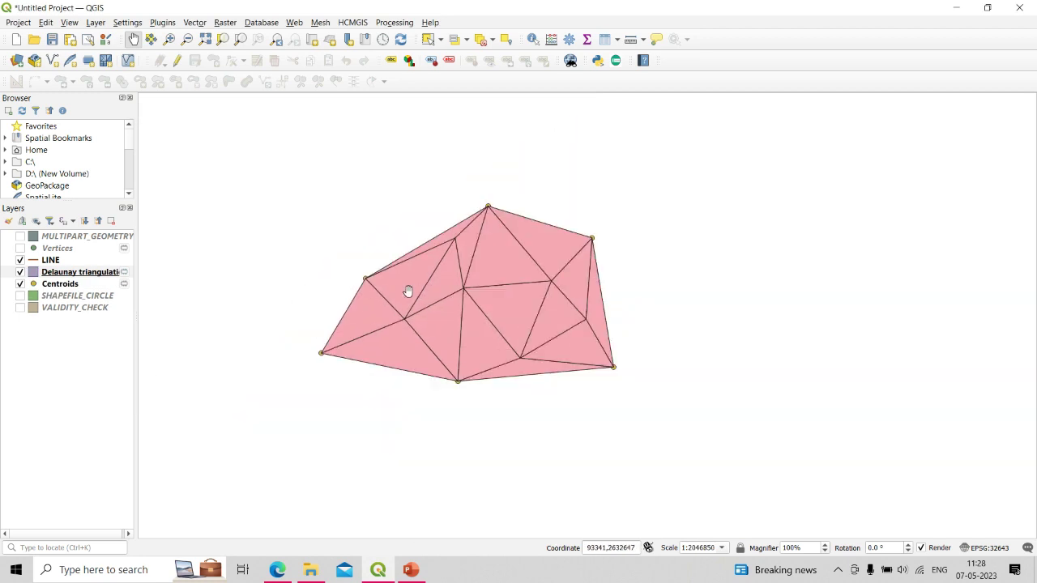
{"action": "scroll", "coordinate": [405, 291], "scroll_direction": "up", "scroll_amount": 1}
{"action": "left_click_drag", "start_coordinate": [63, 294], "coordinate": [71, 269]}
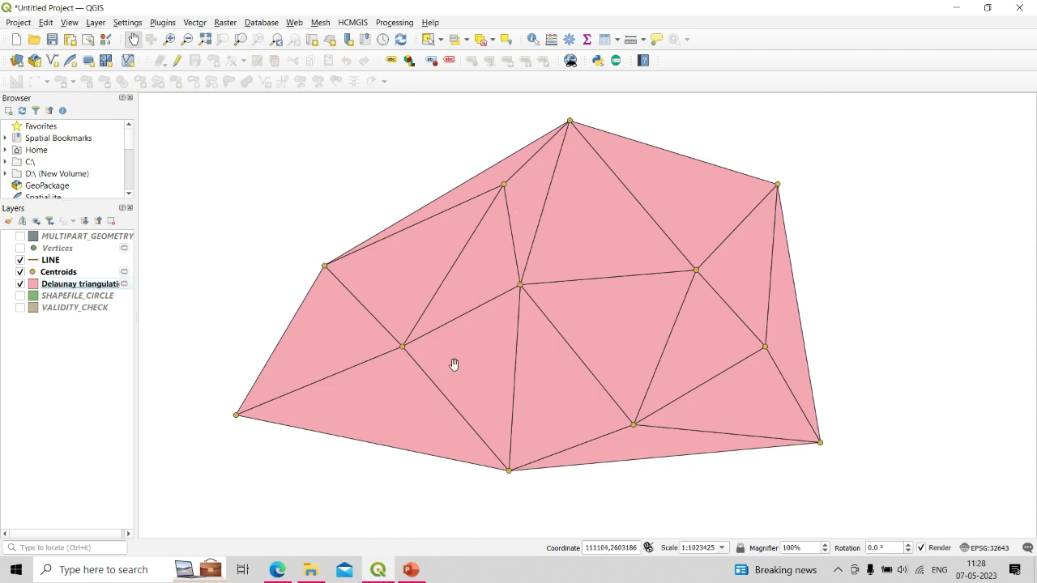
{"action": "left_click_drag", "start_coordinate": [469, 311], "coordinate": [433, 305]}
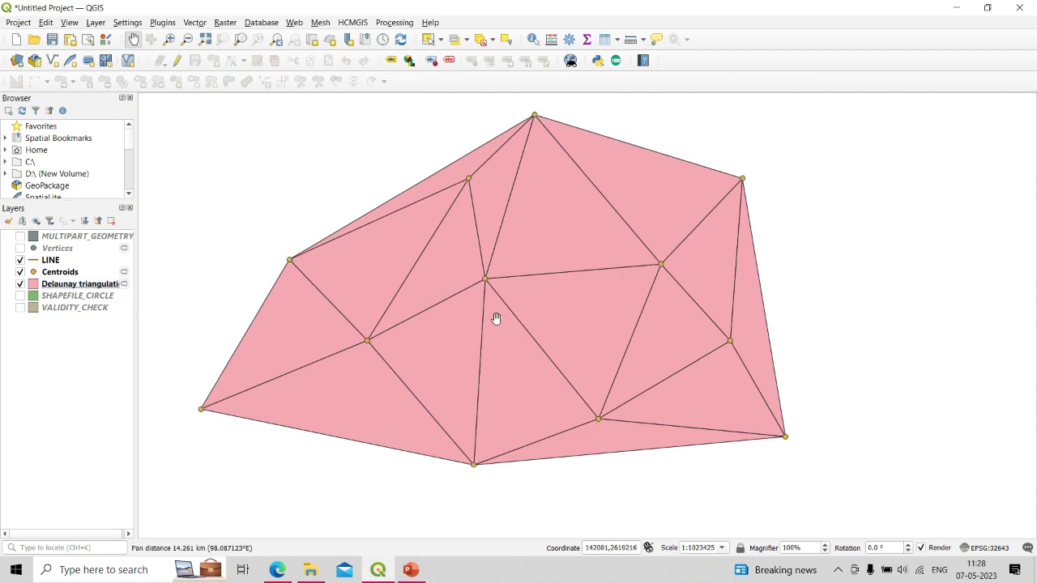
Switch to the PowerPoint slide and highlight the "Voronoi" item under First Section.
{"action": "left_click", "coordinate": [410, 569]}
{"action": "left_click_drag", "start_coordinate": [166, 244], "coordinate": [259, 244]}
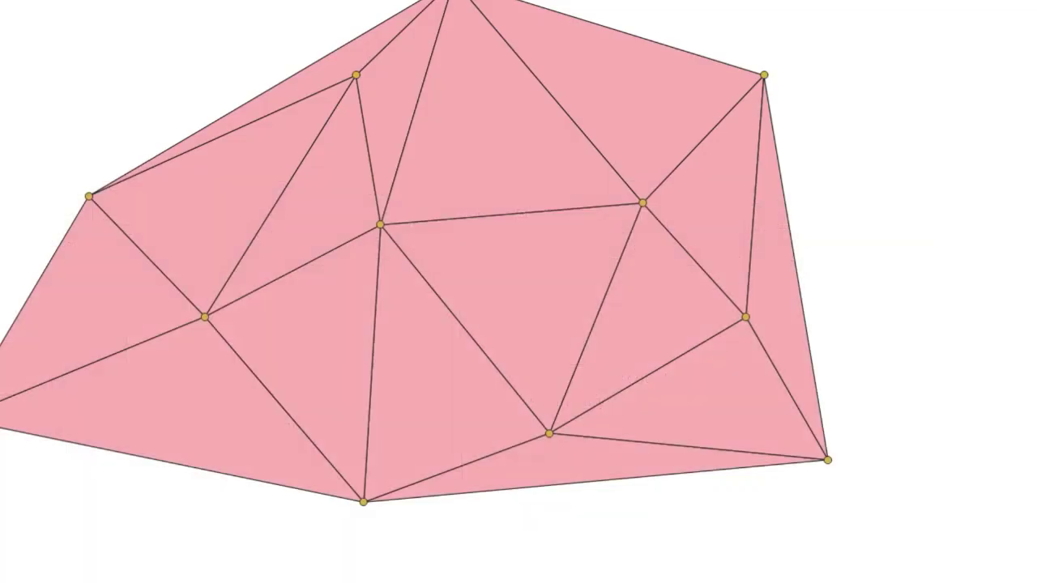
In QGIS, generate Voronoi polygons from the Centroids layer with a buffer region of 0% as a temporary layer.
{"action": "left_click", "coordinate": [195, 23]}
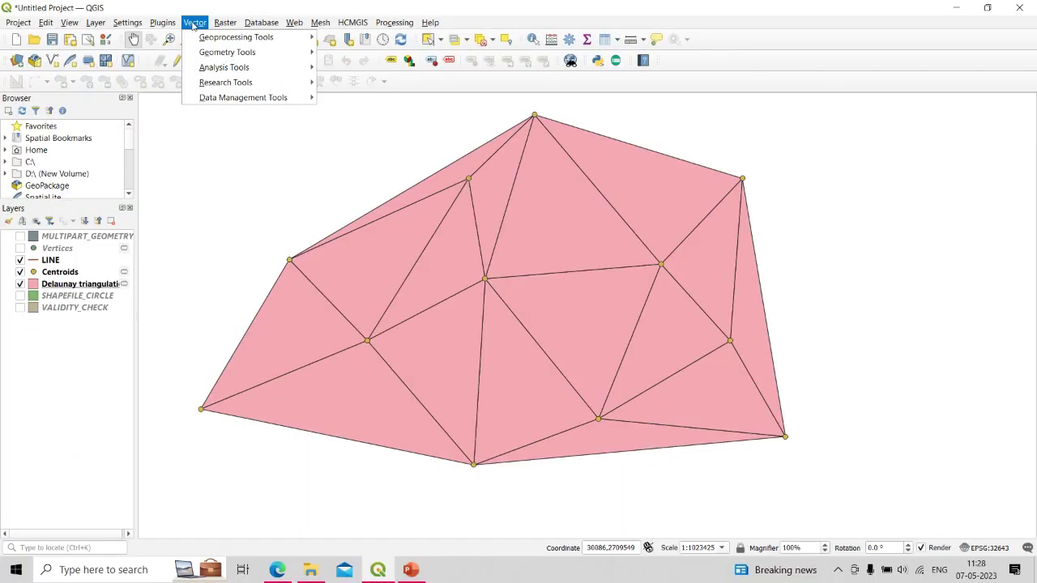
{"action": "mouse_move", "coordinate": [276, 54]}
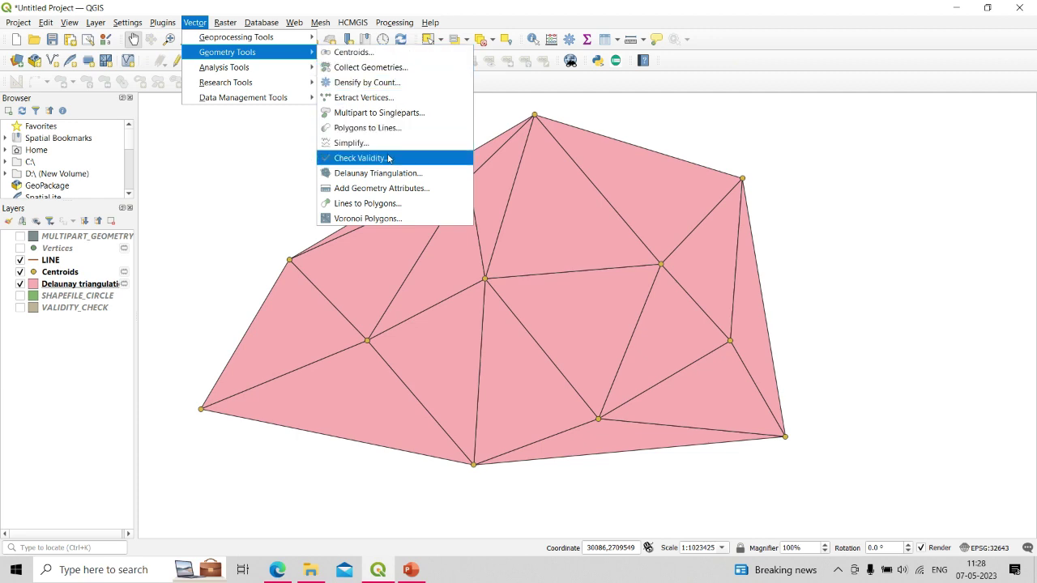
{"action": "left_click", "coordinate": [386, 219]}
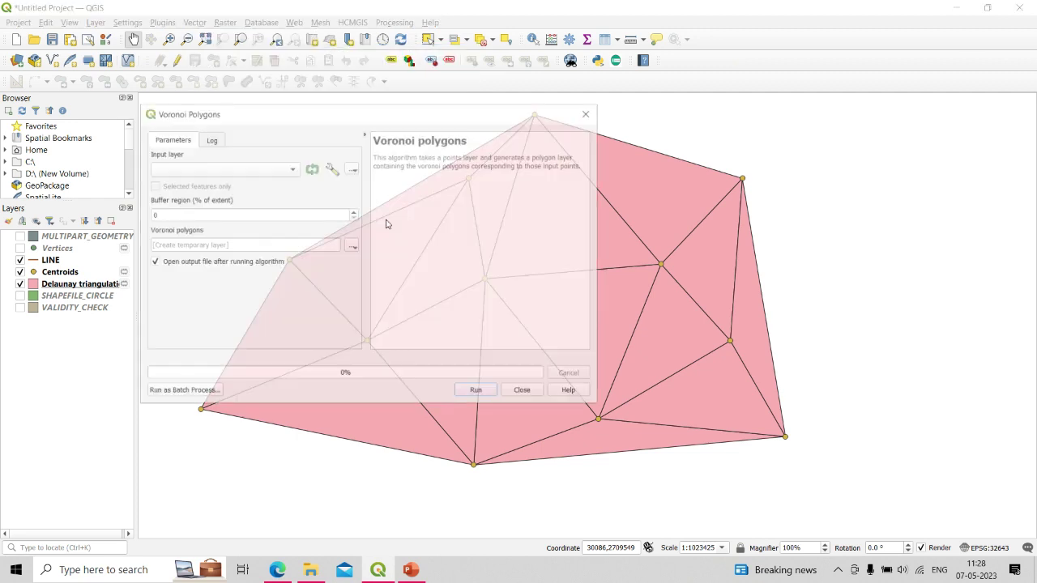
{"action": "left_click_drag", "start_coordinate": [422, 159], "coordinate": [574, 160]}
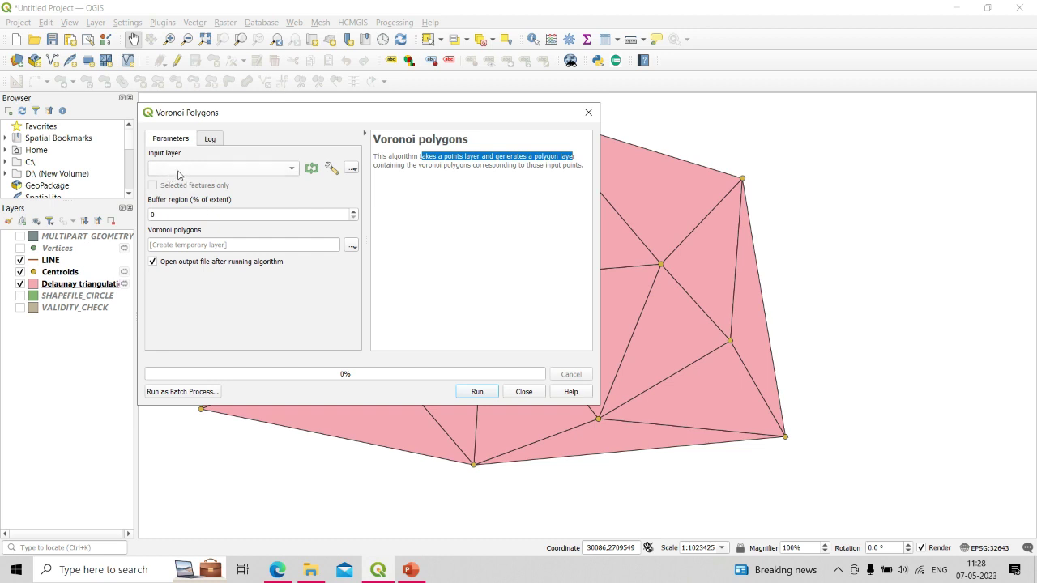
{"action": "left_click", "coordinate": [207, 172]}
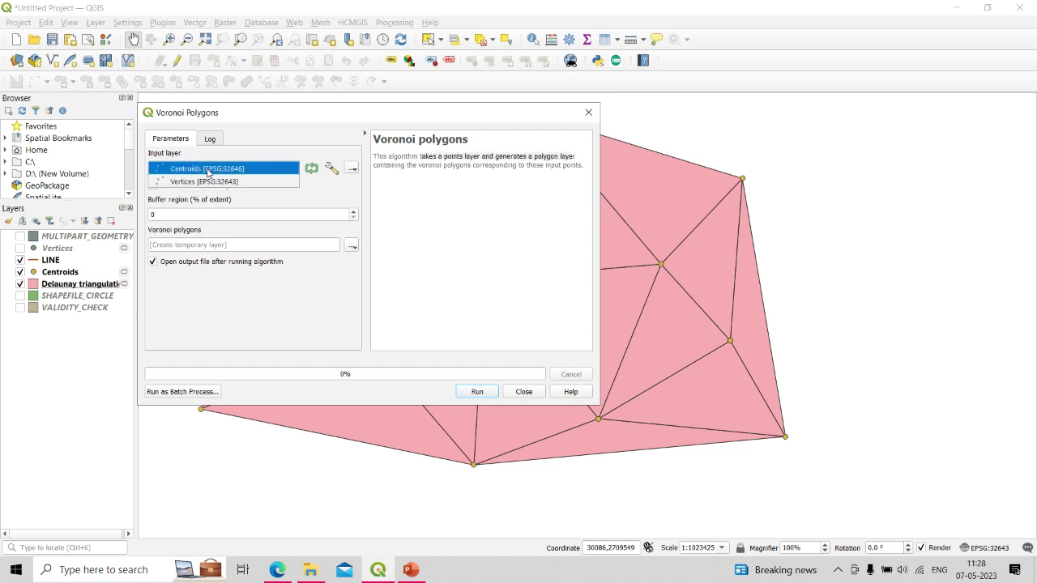
{"action": "left_click", "coordinate": [182, 170]}
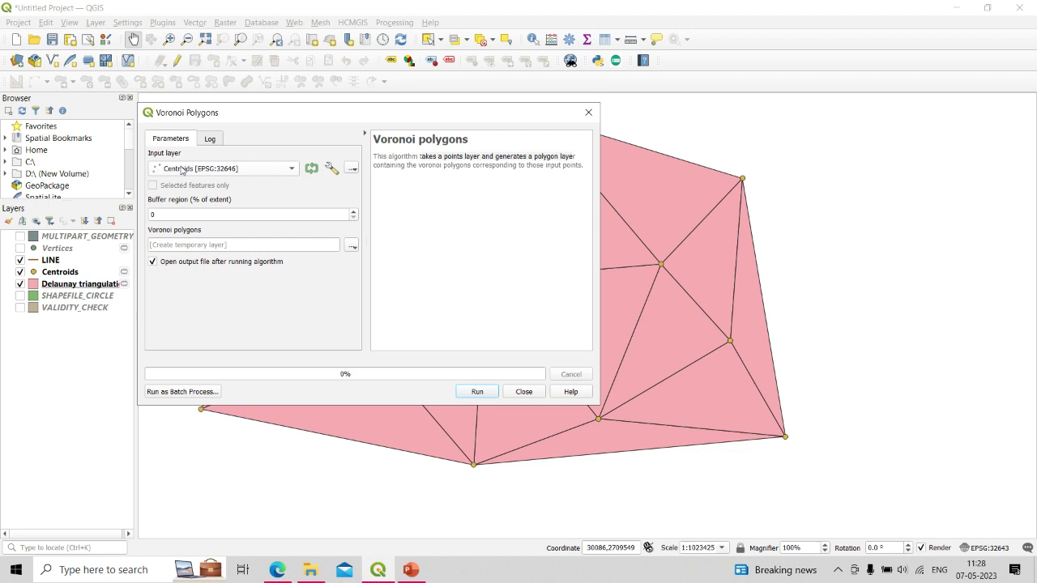
{"action": "double_click", "coordinate": [165, 214]}
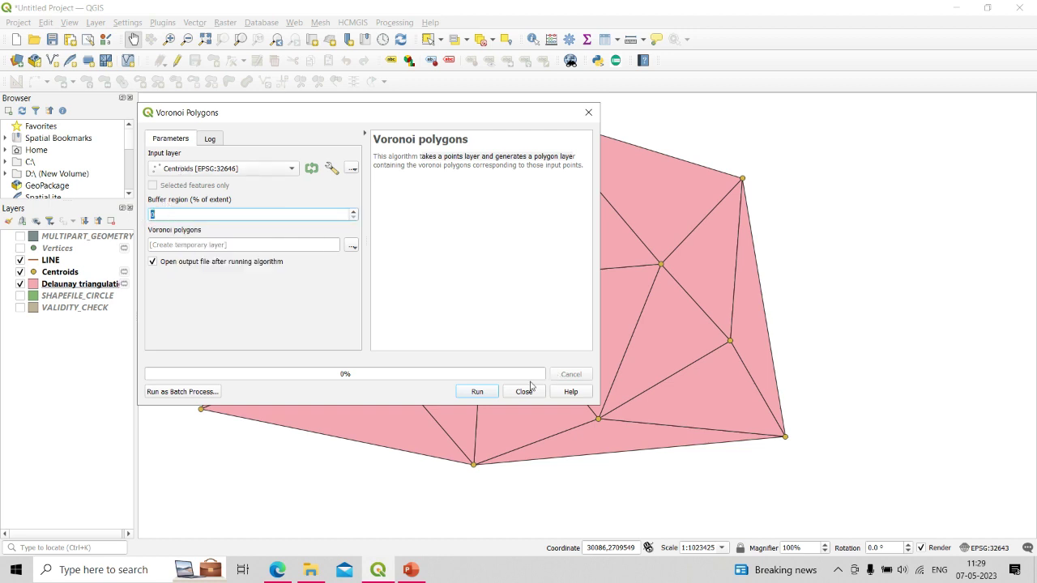
{"action": "left_click", "coordinate": [478, 392]}
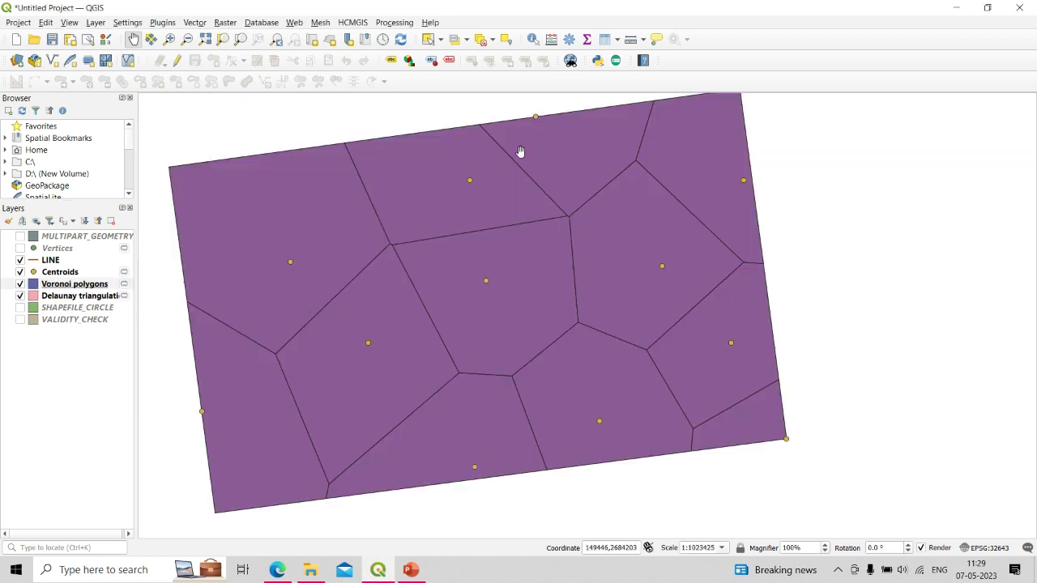
{"action": "left_click_drag", "start_coordinate": [589, 135], "coordinate": [366, 185]}
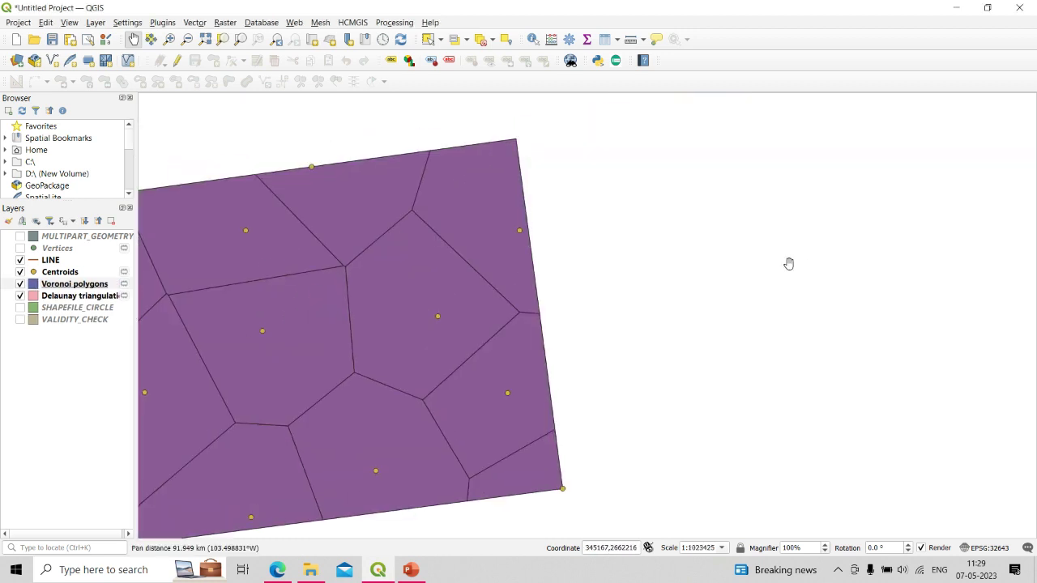
Switch to the PowerPoint slide and highlight the "Second Section" heading and its "Collect geometries" item.
{"action": "left_click_drag", "start_coordinate": [341, 300], "coordinate": [664, 257]}
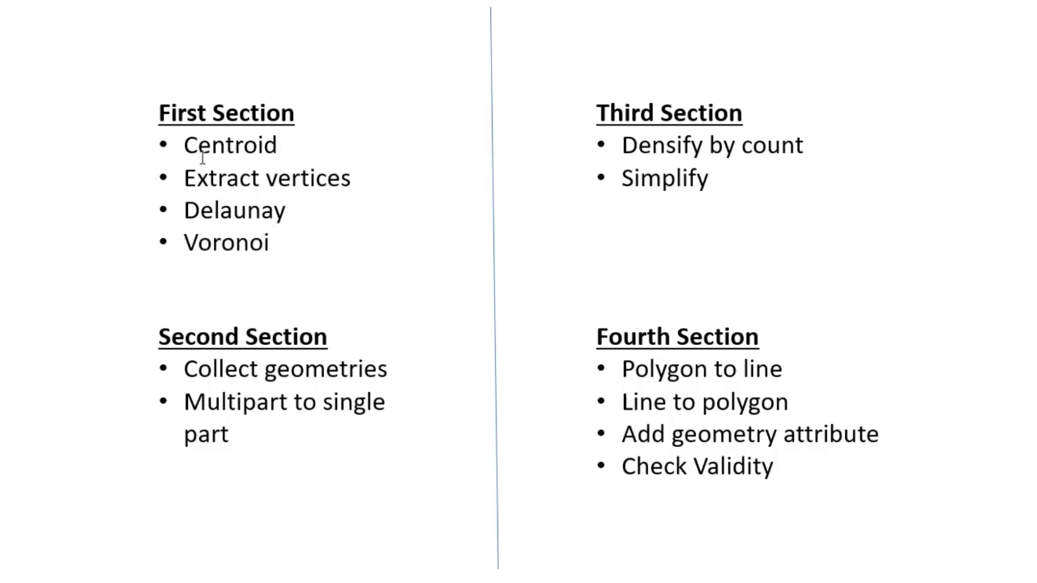
{"action": "left_click_drag", "start_coordinate": [185, 144], "coordinate": [307, 234]}
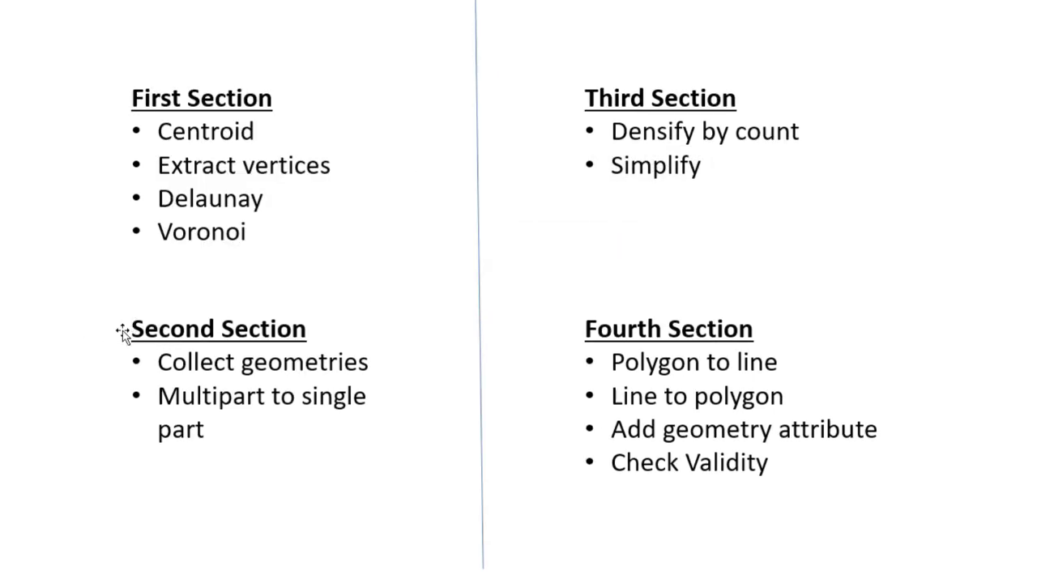
{"action": "left_click_drag", "start_coordinate": [131, 328], "coordinate": [307, 334]}
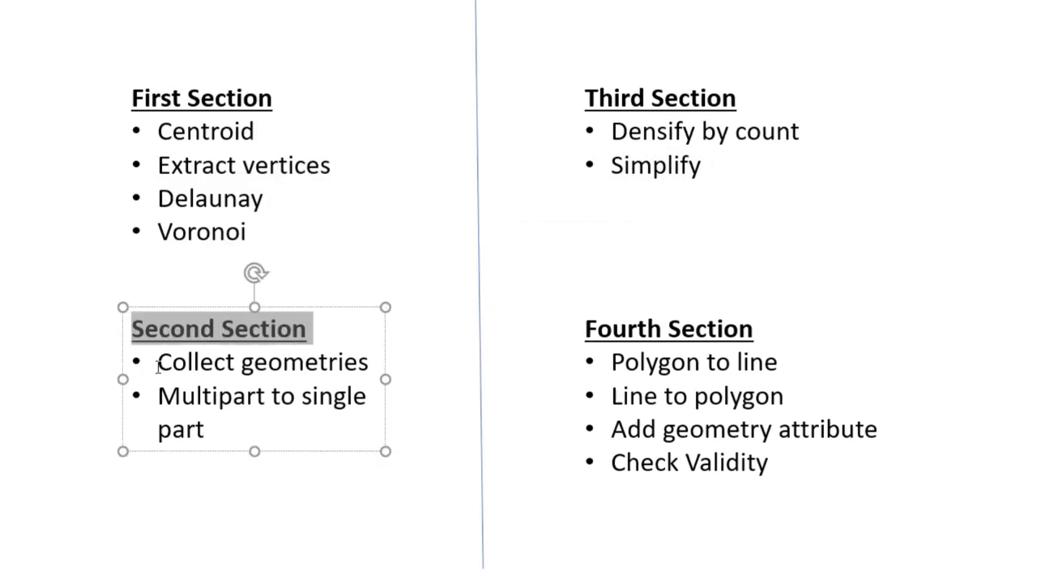
{"action": "left_click_drag", "start_coordinate": [158, 362], "coordinate": [374, 363]}
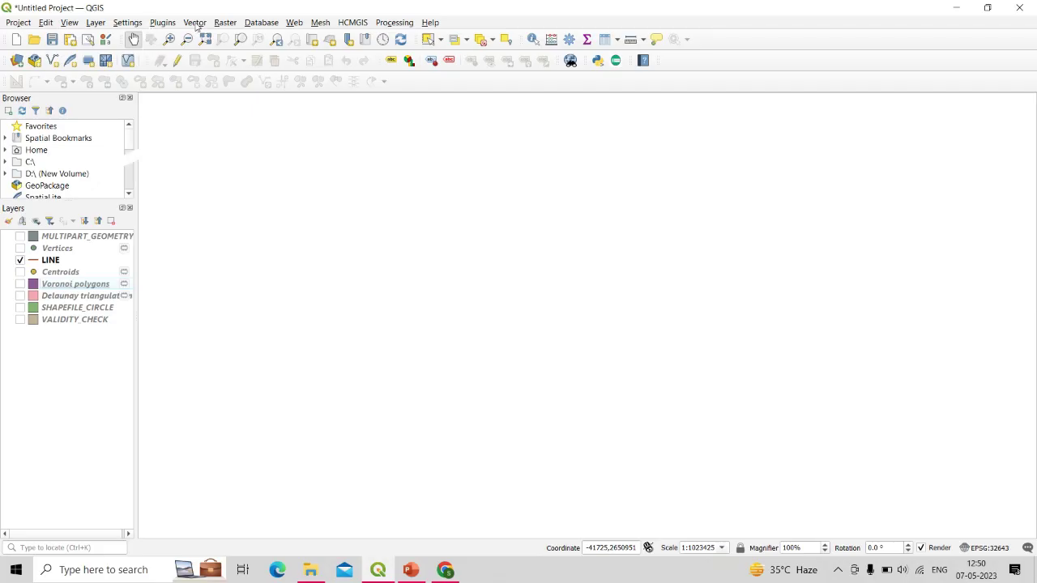
{"action": "left_click", "coordinate": [195, 24]}
{"action": "mouse_move", "coordinate": [235, 52]}
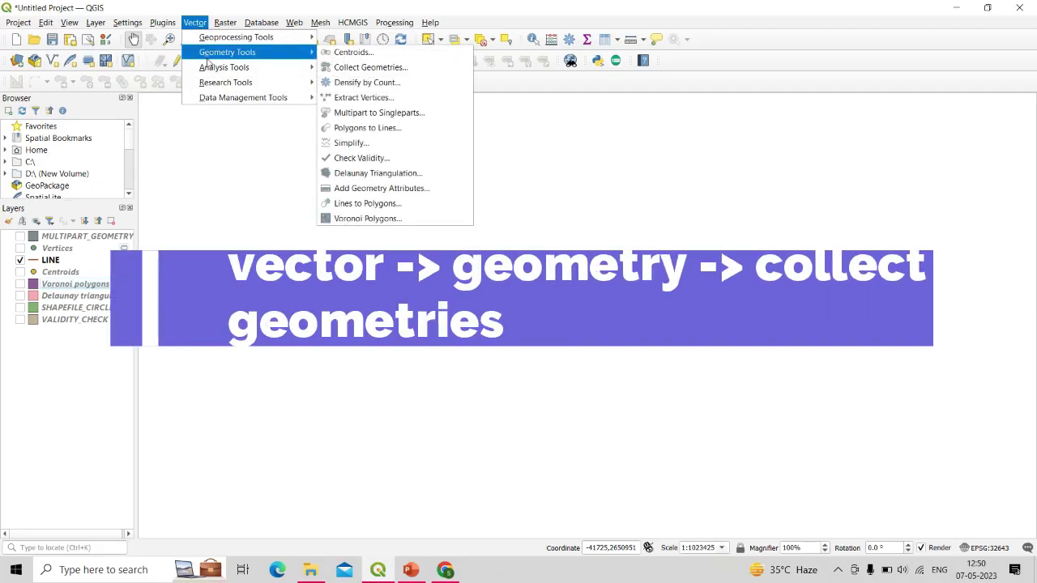
{"action": "left_click", "coordinate": [404, 70]}
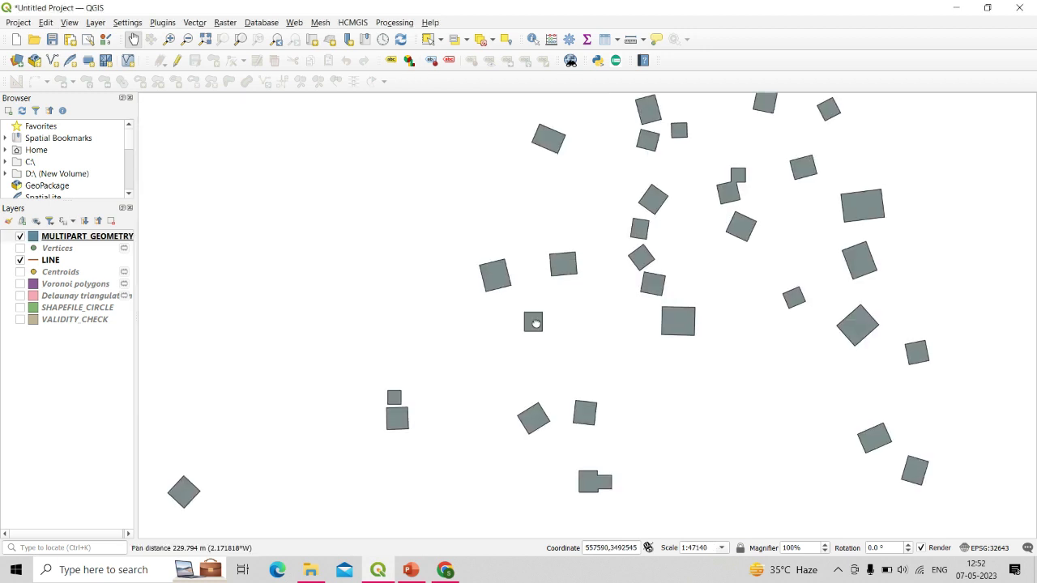
Sort the MULTIPART_GEOMETRY attribute table by VILLAGE_1 and select the three BHATNURA LUBANA rows to locate them on the map.
{"action": "scroll", "coordinate": [534, 322], "scroll_direction": "down", "scroll_amount": 1}
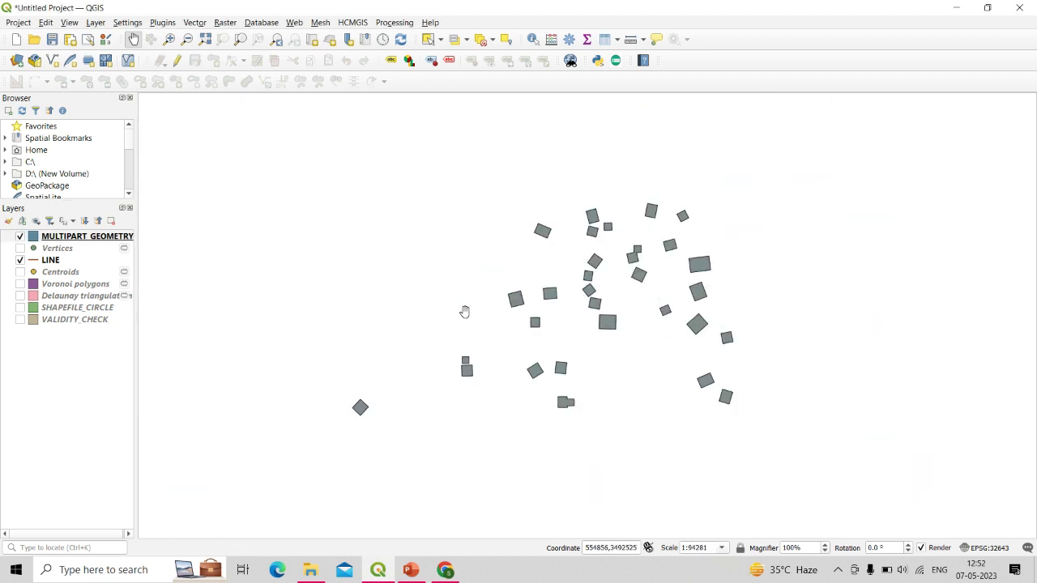
{"action": "right_click", "coordinate": [108, 235]}
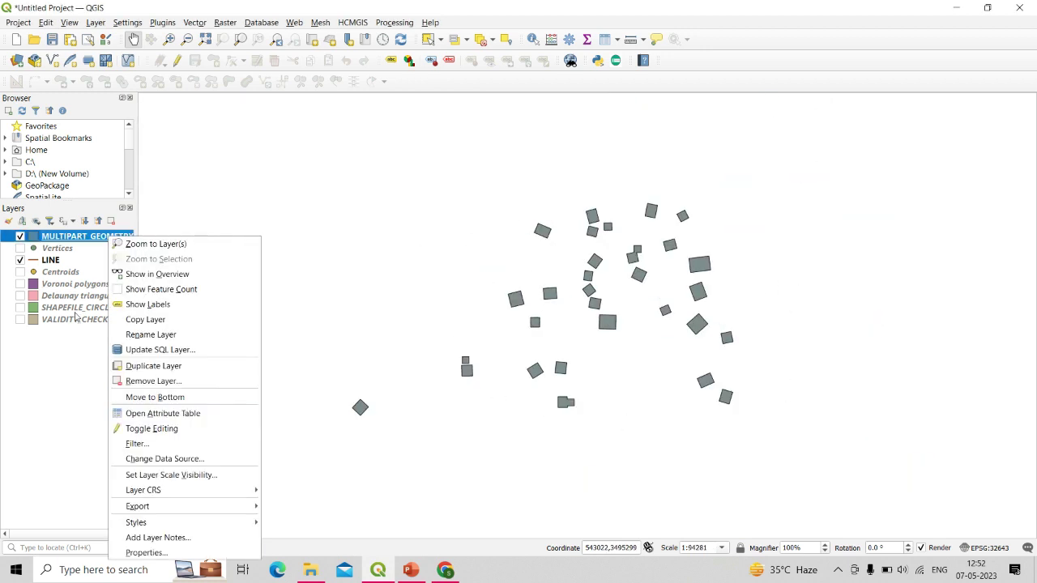
{"action": "left_click", "coordinate": [162, 412]}
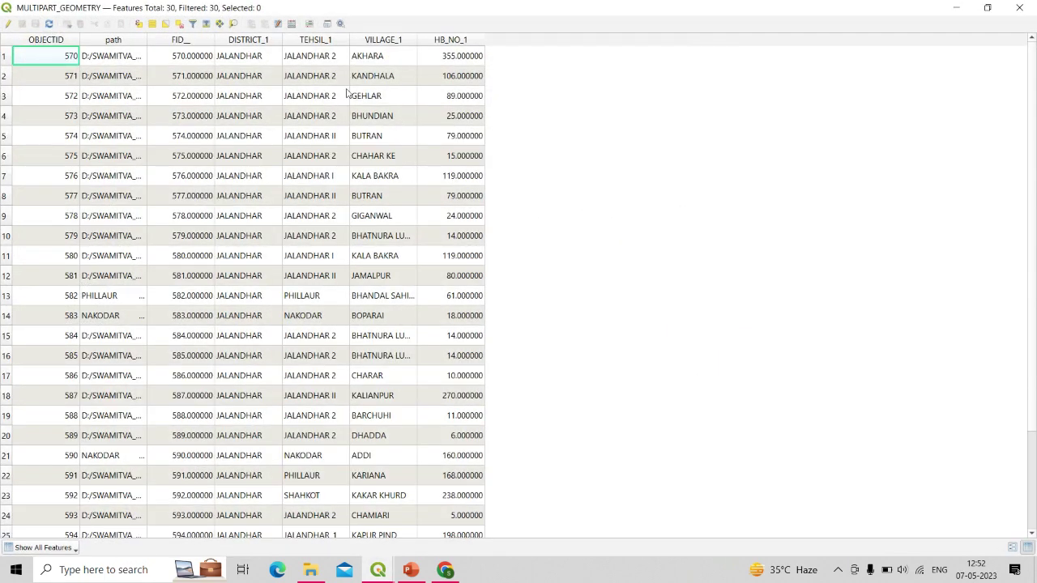
{"action": "left_click", "coordinate": [381, 39]}
{"action": "key", "text": "alt+Tab"}
{"action": "left_click_drag", "start_coordinate": [592, 298], "coordinate": [611, 299]}
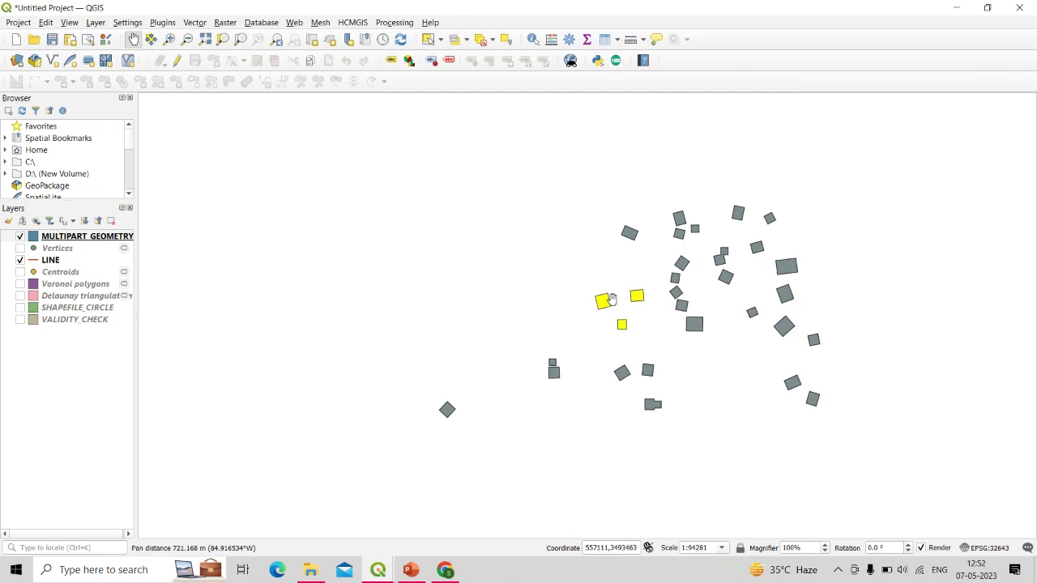
{"action": "left_click", "coordinate": [408, 554]}
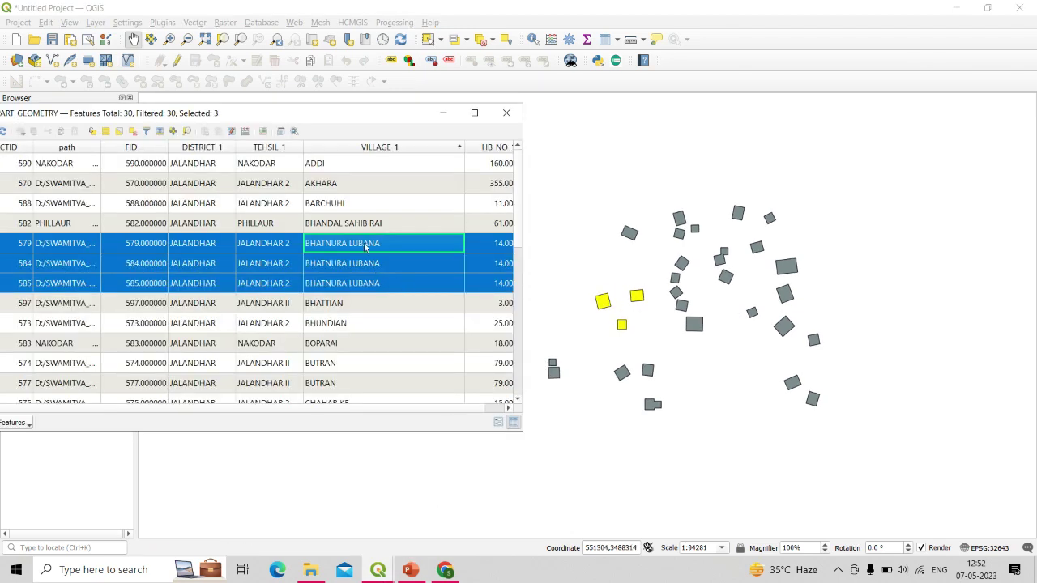
Run Collect Geometries on the MULTIPART_GEOMETRY layer with VILLAGE_1 as the unique ID field, outputting to a temporary layer.
{"action": "left_click", "coordinate": [195, 22]}
{"action": "mouse_move", "coordinate": [232, 51]}
{"action": "left_click", "coordinate": [389, 71]}
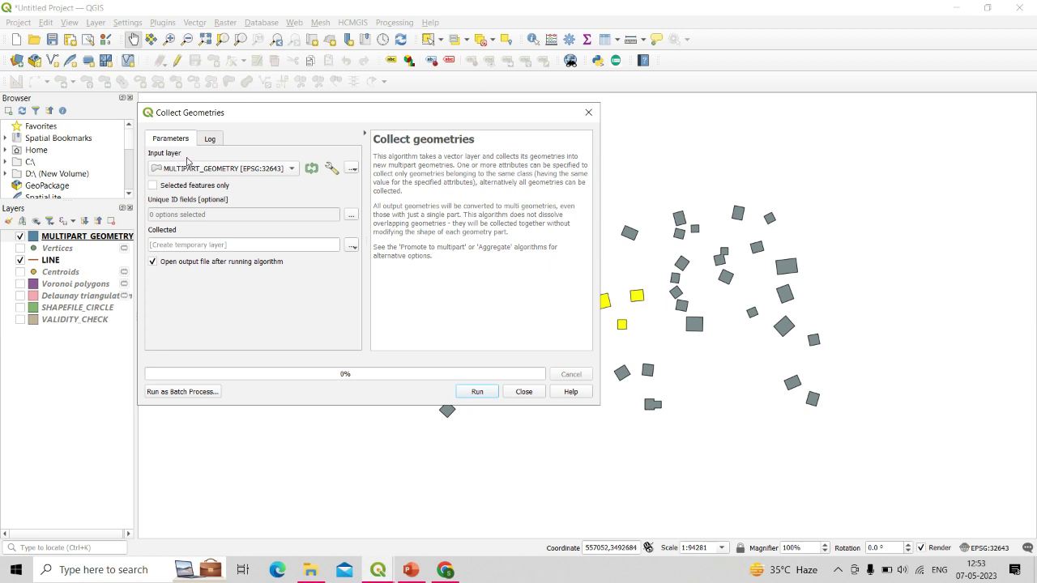
{"action": "left_click", "coordinate": [230, 170]}
{"action": "left_click", "coordinate": [195, 170]}
{"action": "left_click", "coordinate": [350, 215]}
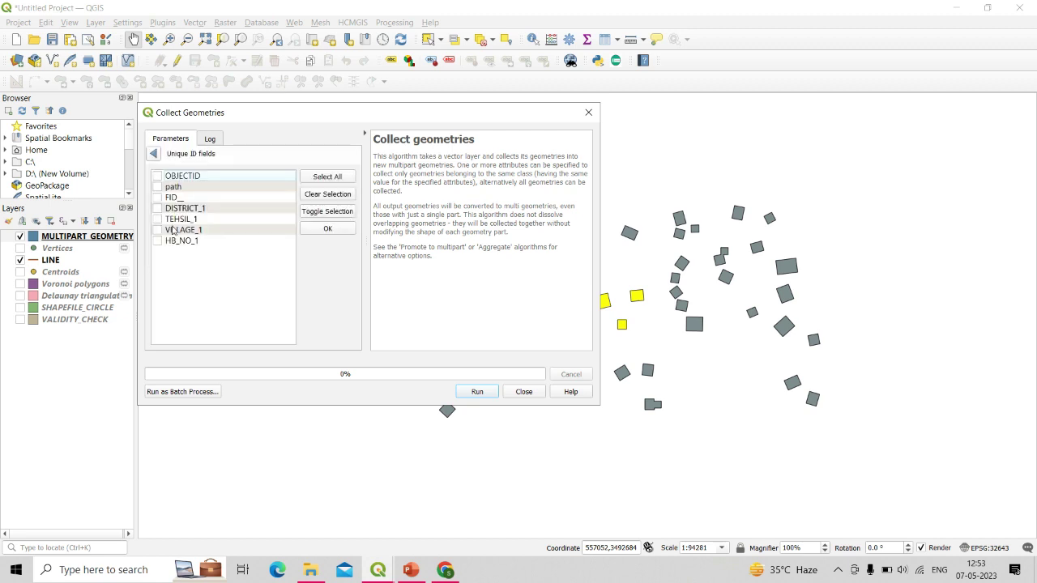
{"action": "left_click", "coordinate": [158, 230]}
{"action": "left_click", "coordinate": [327, 228]}
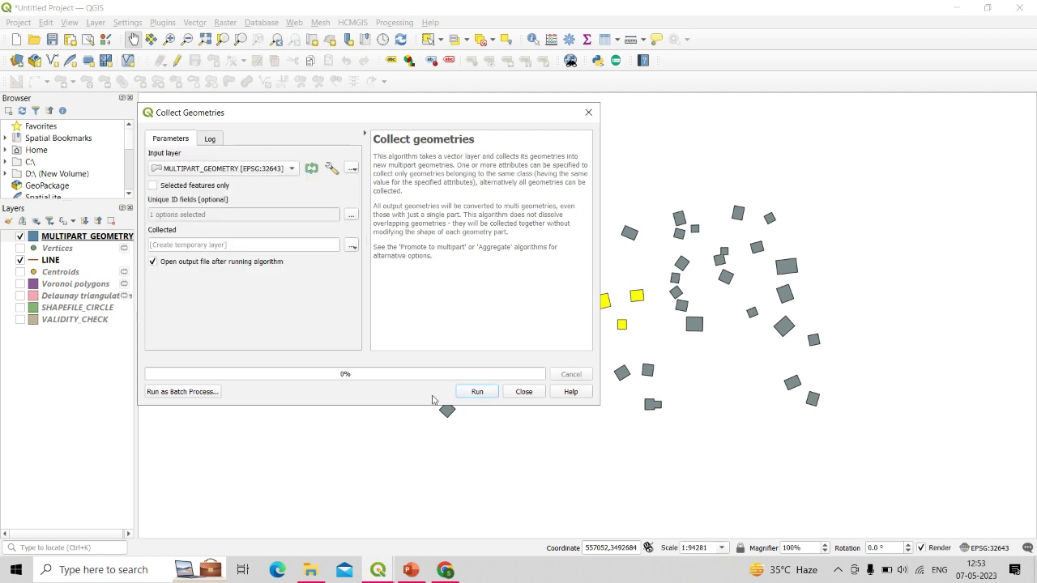
{"action": "left_click", "coordinate": [477, 392]}
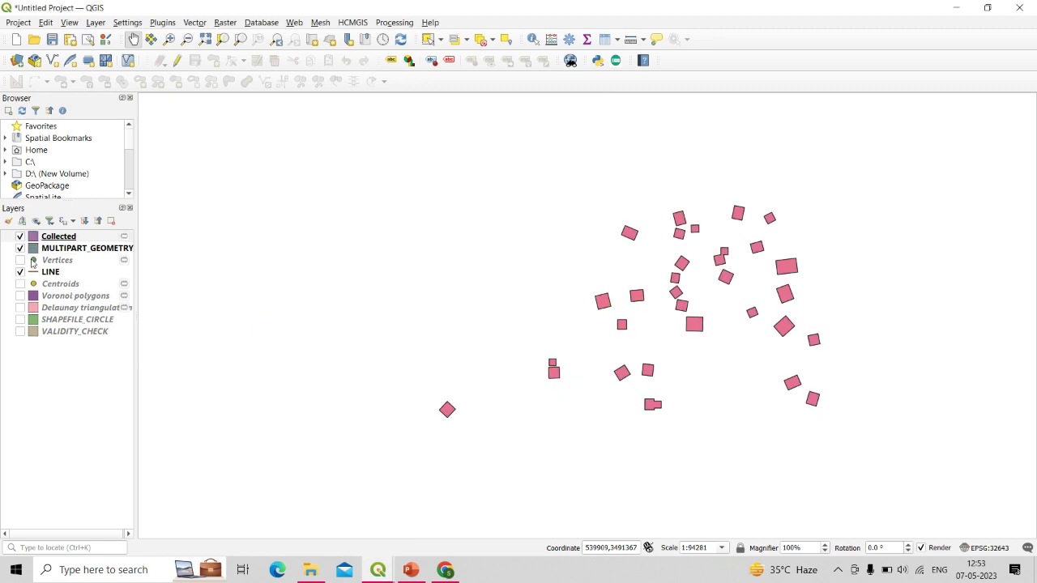
Examine the Collected layer's attribute table, sorting it by VILLAGE_1 in descending order and checking its feature total.
{"action": "left_click", "coordinate": [59, 238]}
{"action": "right_click", "coordinate": [65, 240]}
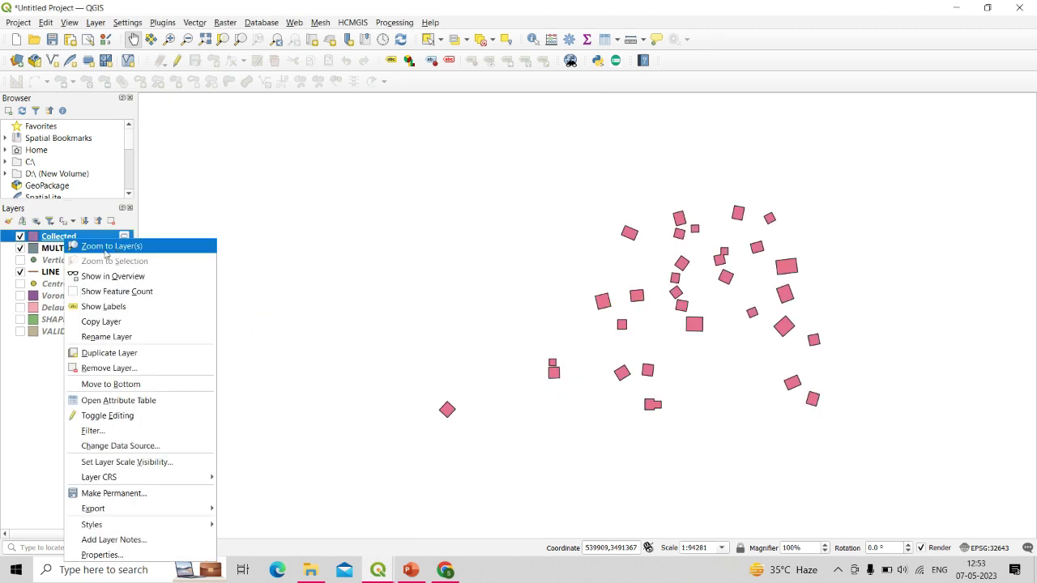
{"action": "left_click", "coordinate": [118, 400]}
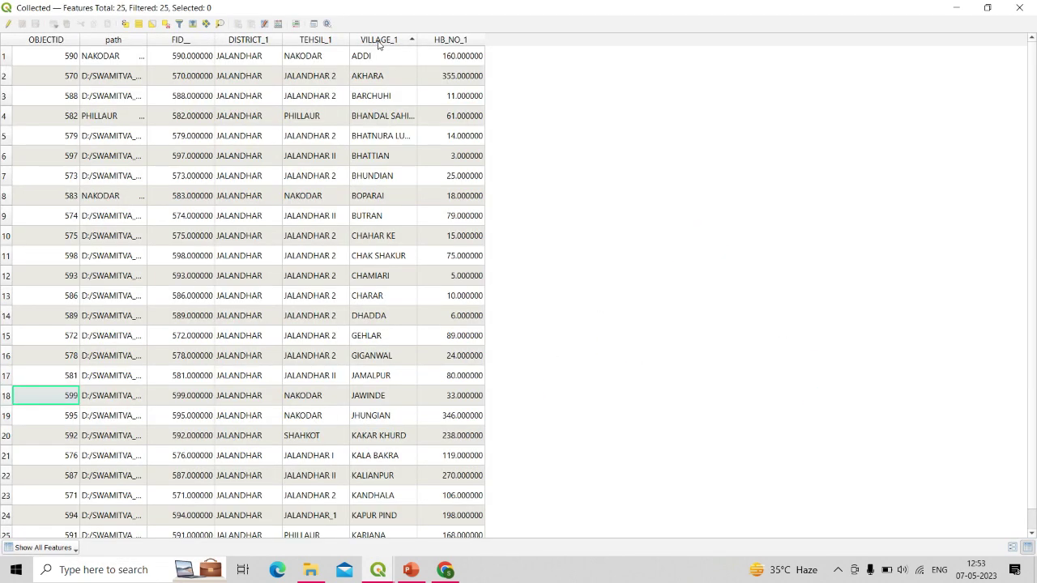
{"action": "left_click", "coordinate": [379, 40]}
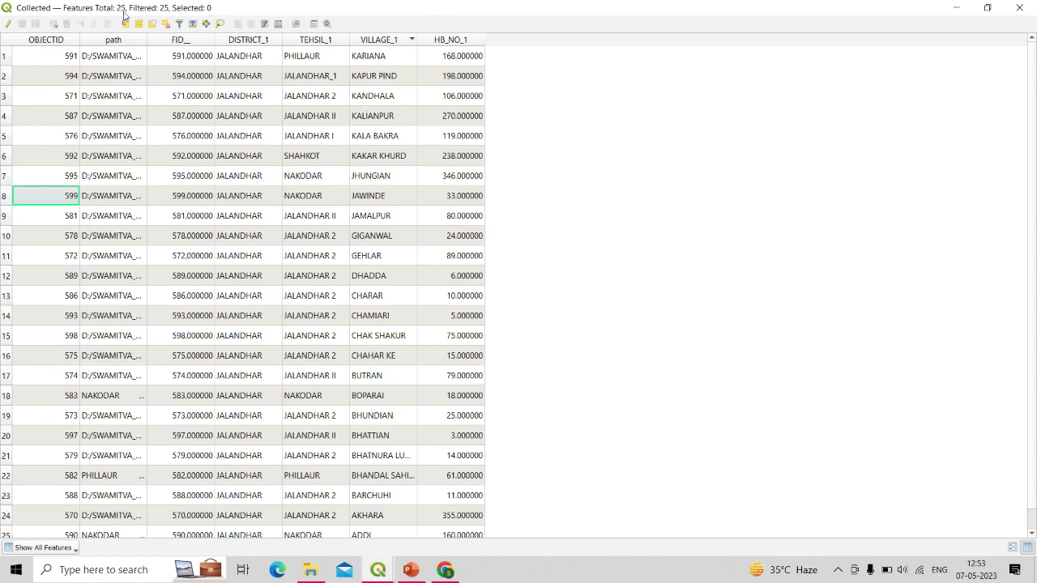
{"action": "left_click", "coordinate": [957, 7]}
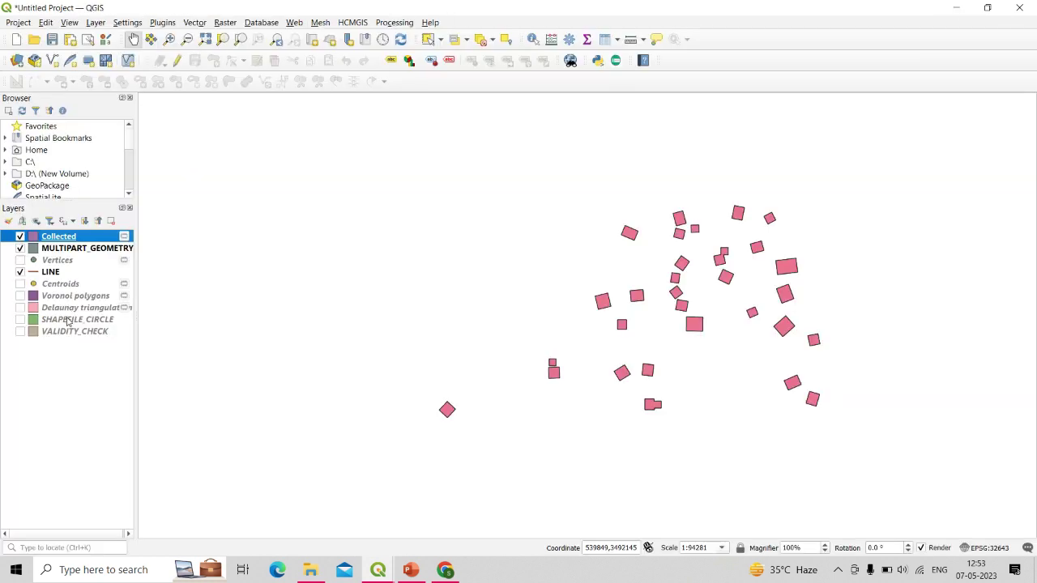
Review the MULTIPART_GEOMETRY attribute table again to compare its village rows and feature total with the Collected layer.
{"action": "double_click", "coordinate": [69, 251]}
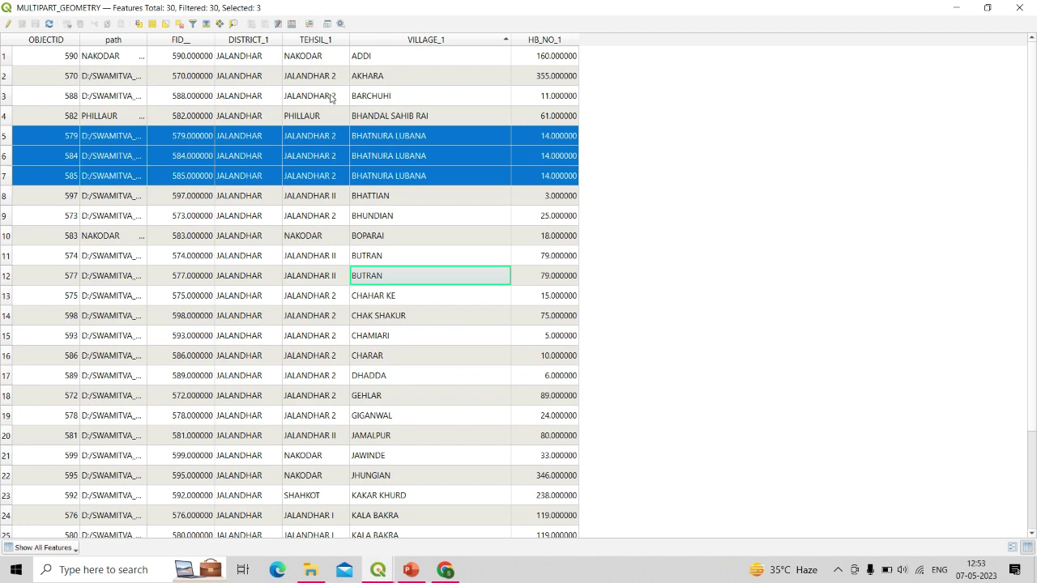
{"action": "key", "text": "alt+Tab"}
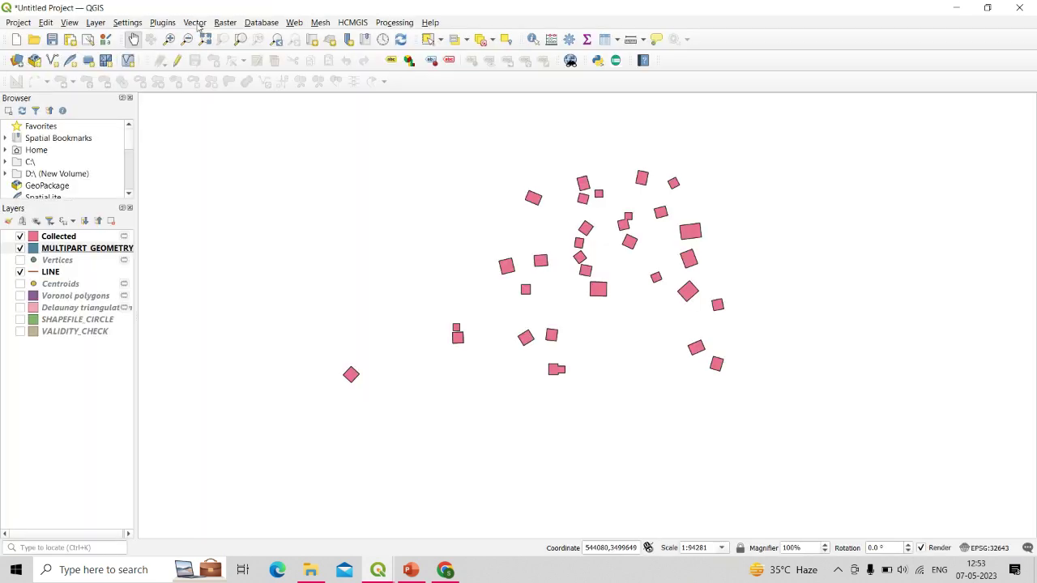
{"action": "left_click", "coordinate": [194, 22]}
{"action": "mouse_move", "coordinate": [217, 53]}
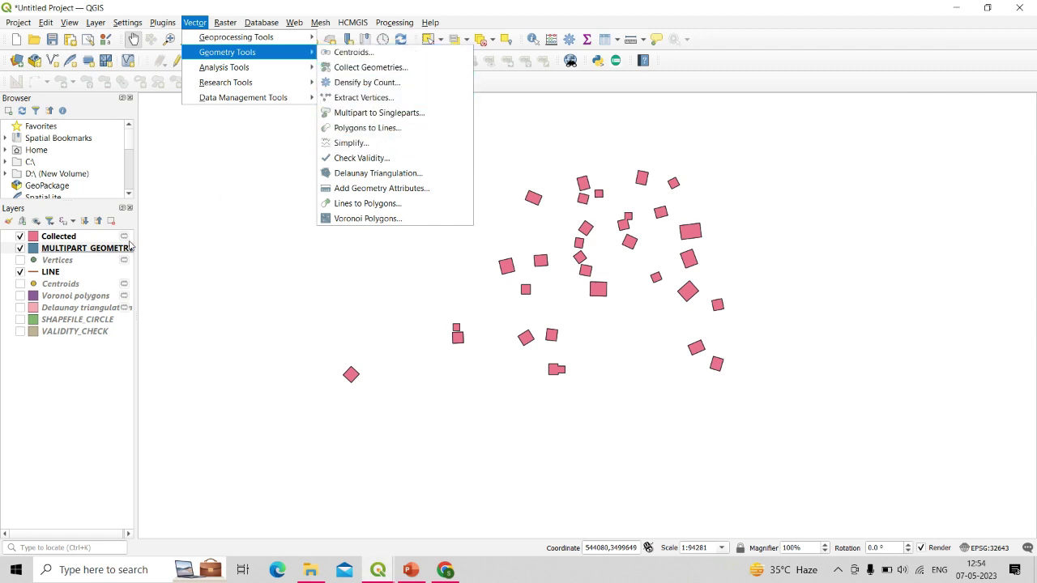
Select the BHATNURA LUBANA record in the Collected layer's attribute table and examine its polygons on the map.
{"action": "right_click", "coordinate": [73, 236]}
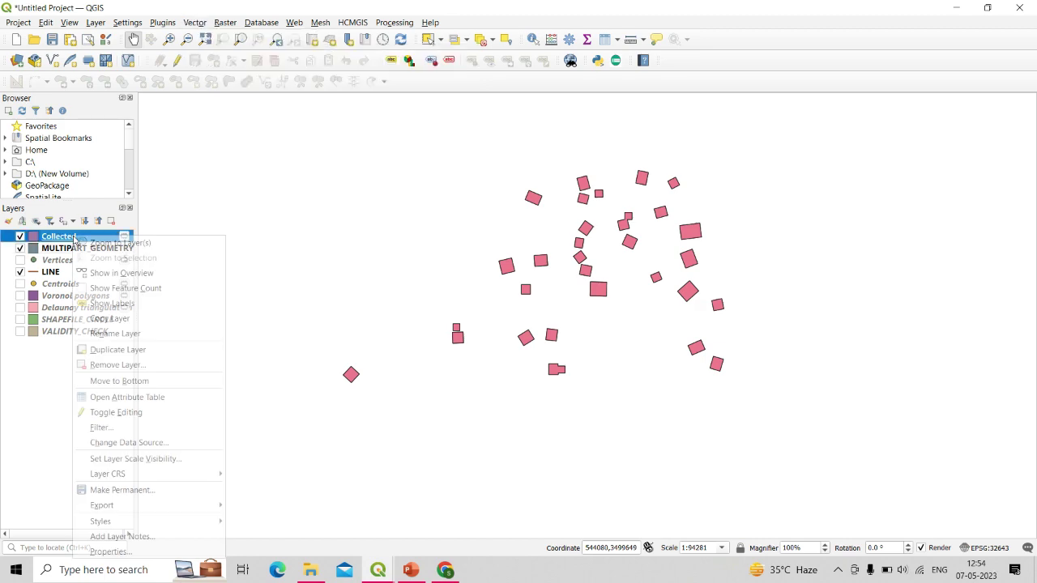
{"action": "left_click", "coordinate": [166, 396]}
{"action": "left_click", "coordinate": [337, 505]}
{"action": "left_click_drag", "start_coordinate": [574, 218], "coordinate": [572, 208]}
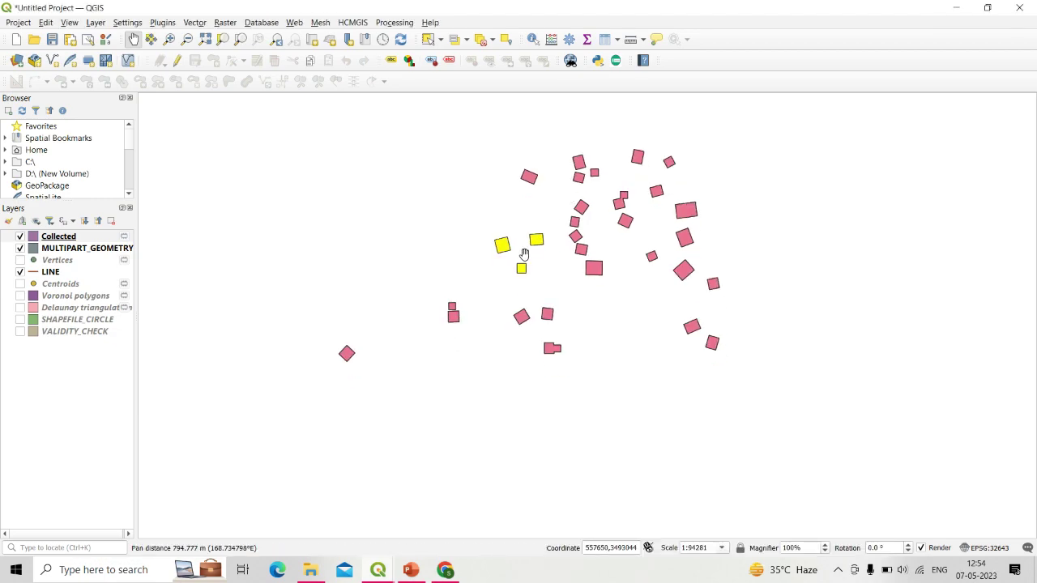
{"action": "scroll", "coordinate": [518, 242], "scroll_direction": "up", "scroll_amount": 1}
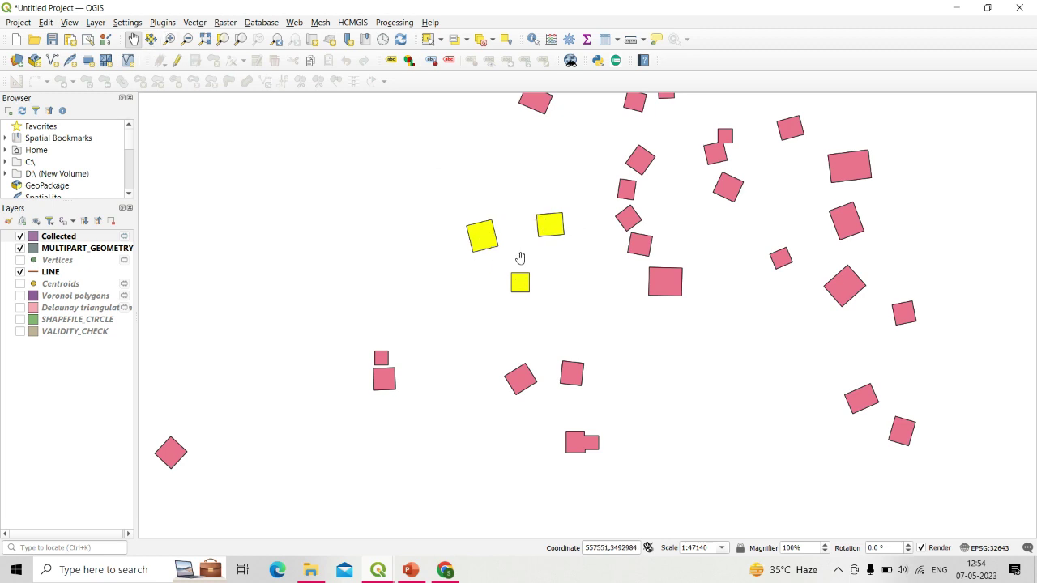
Run Multipart to Singleparts on the Collected layer, outputting the single parts to a temporary layer.
{"action": "left_click", "coordinate": [196, 25]}
{"action": "mouse_move", "coordinate": [260, 52]}
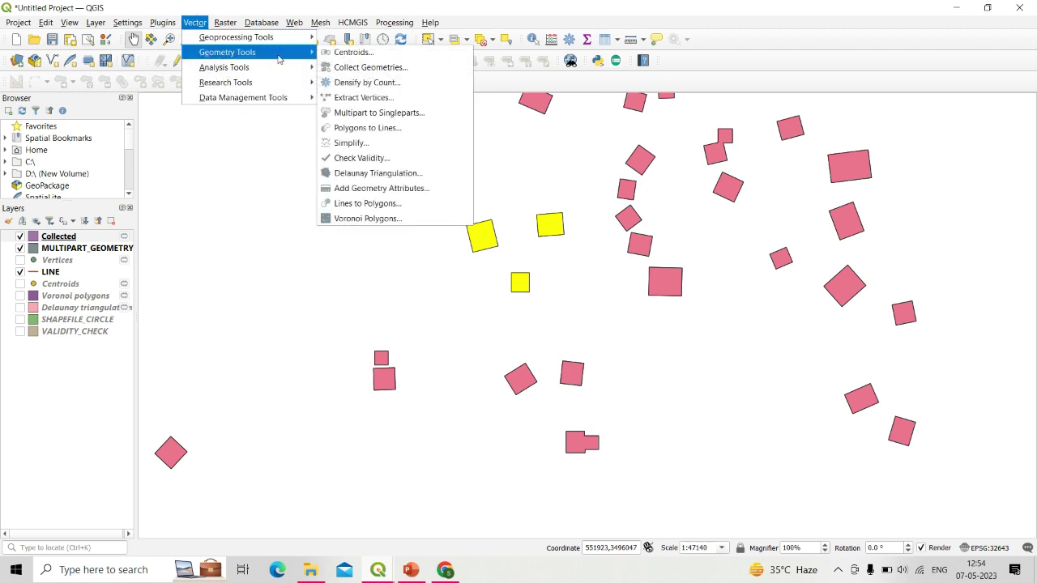
{"action": "left_click", "coordinate": [388, 113]}
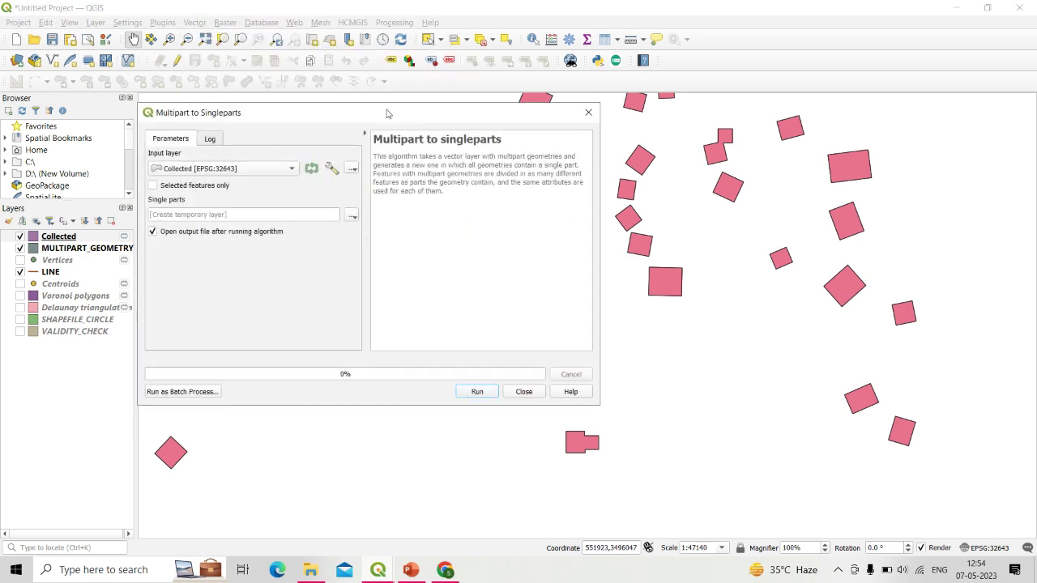
{"action": "left_click", "coordinate": [196, 170]}
{"action": "left_click", "coordinate": [200, 170]}
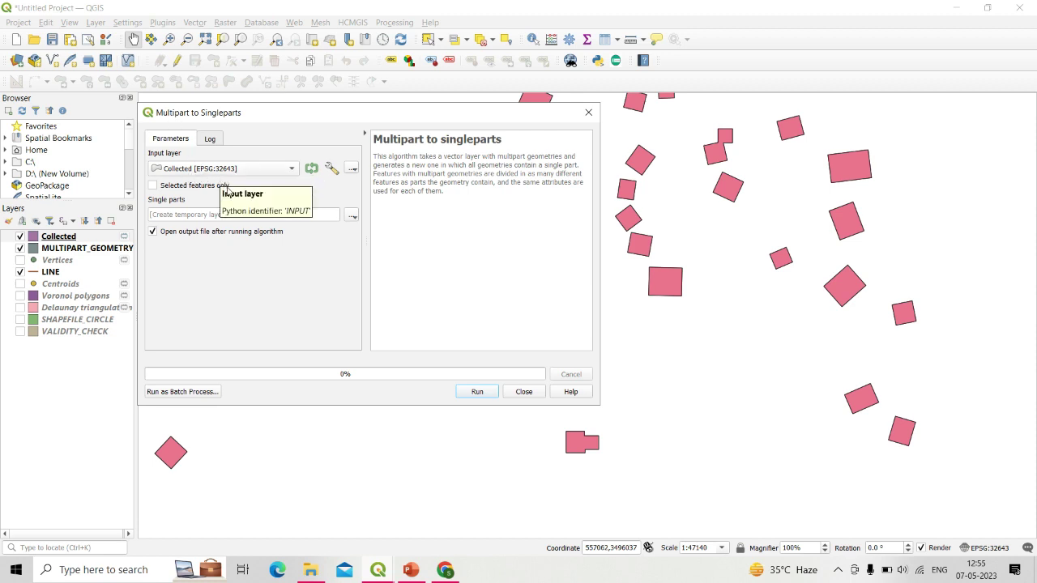
{"action": "left_click", "coordinate": [484, 393]}
Examine the Single parts attribute table, sorting it by VILLAGE_1 in ascending order and checking its feature total.
{"action": "right_click", "coordinate": [79, 237]}
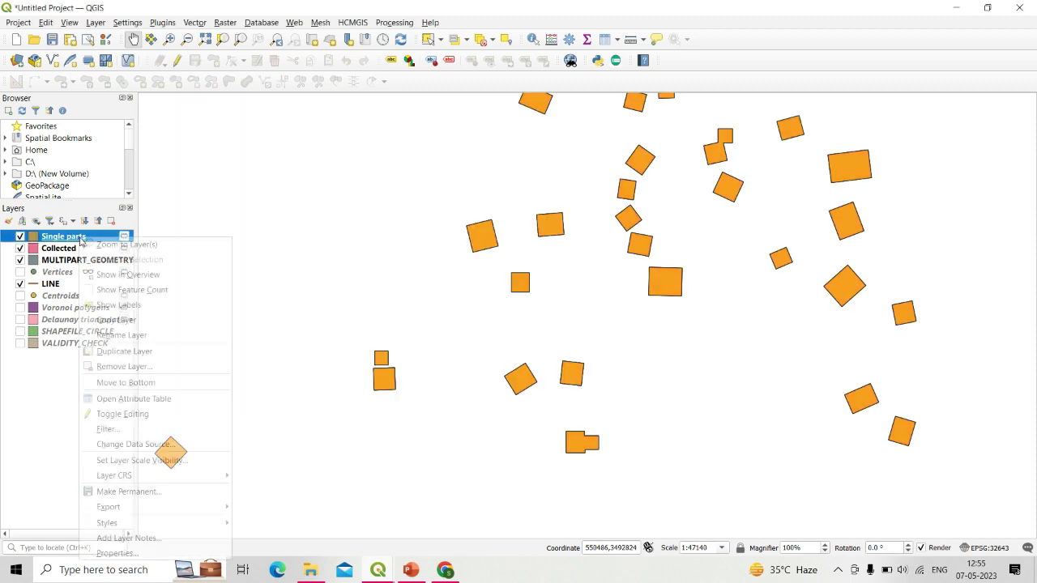
{"action": "left_click", "coordinate": [179, 402]}
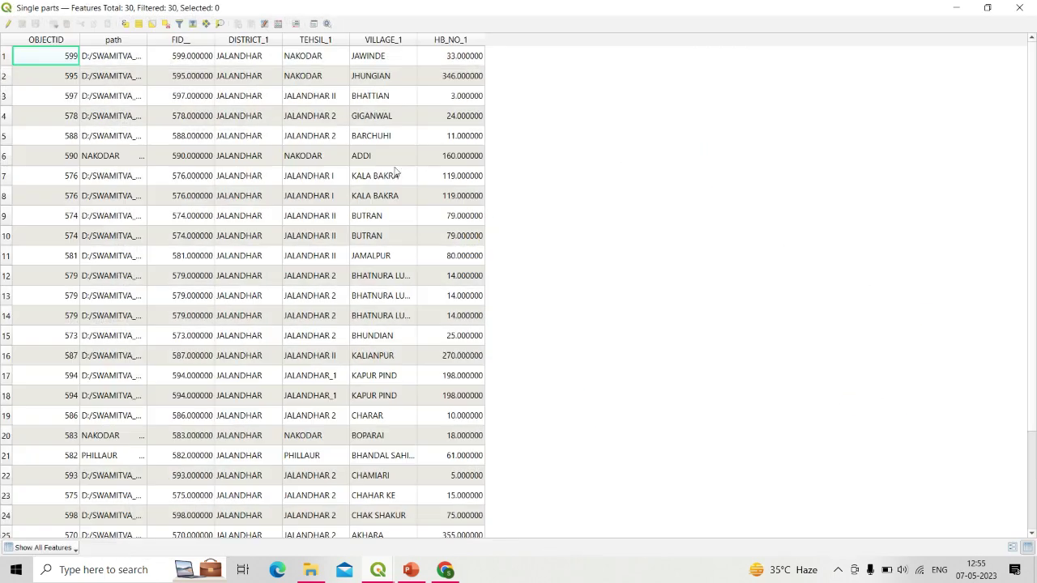
{"action": "left_click", "coordinate": [387, 40]}
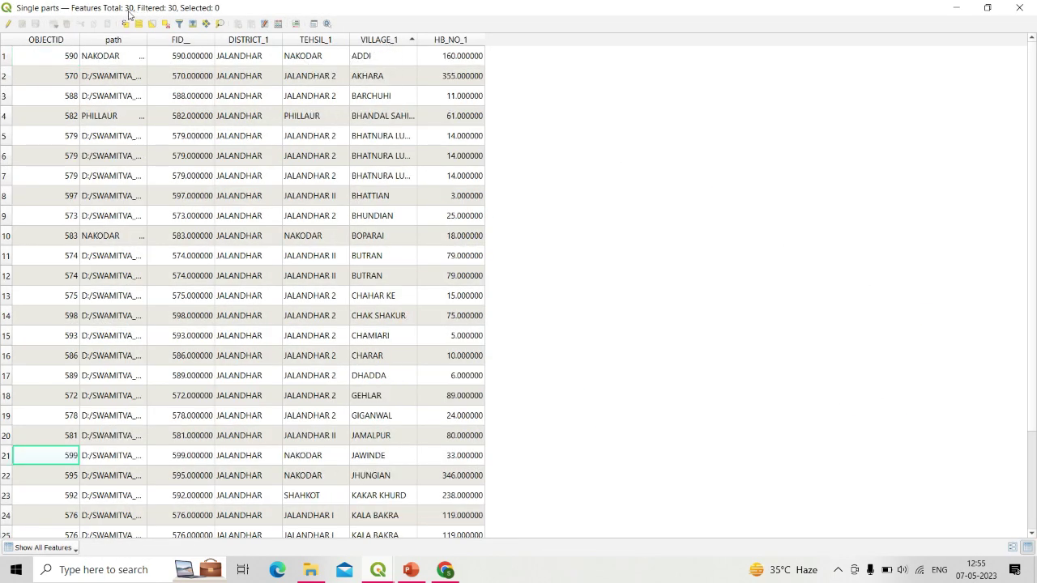
{"action": "double_click", "coordinate": [125, 10]}
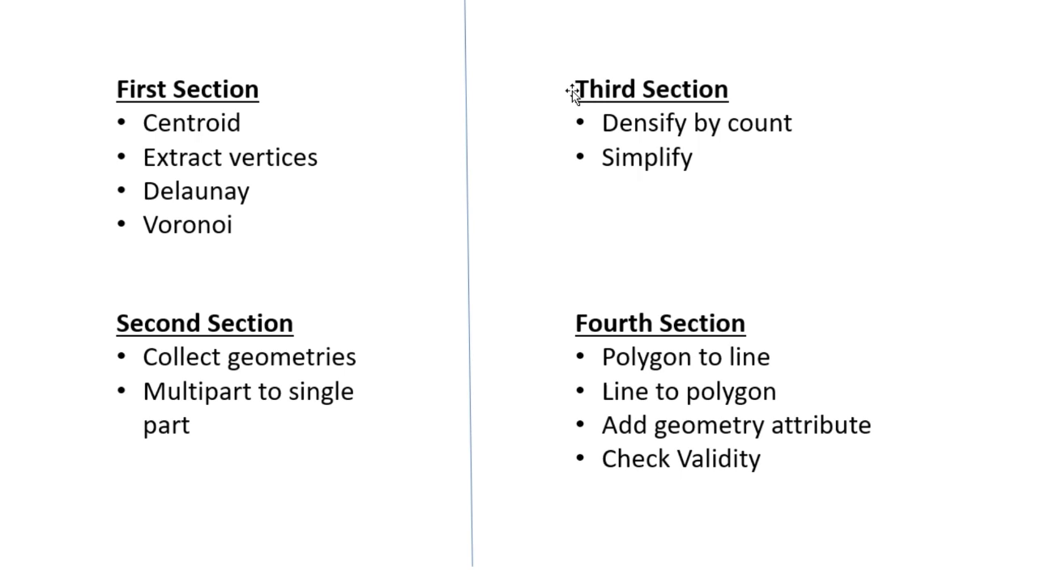
Switch to the PowerPoint slide and highlight the "Densify by count" item under Third Section.
{"action": "left_click_drag", "start_coordinate": [599, 123], "coordinate": [846, 122]}
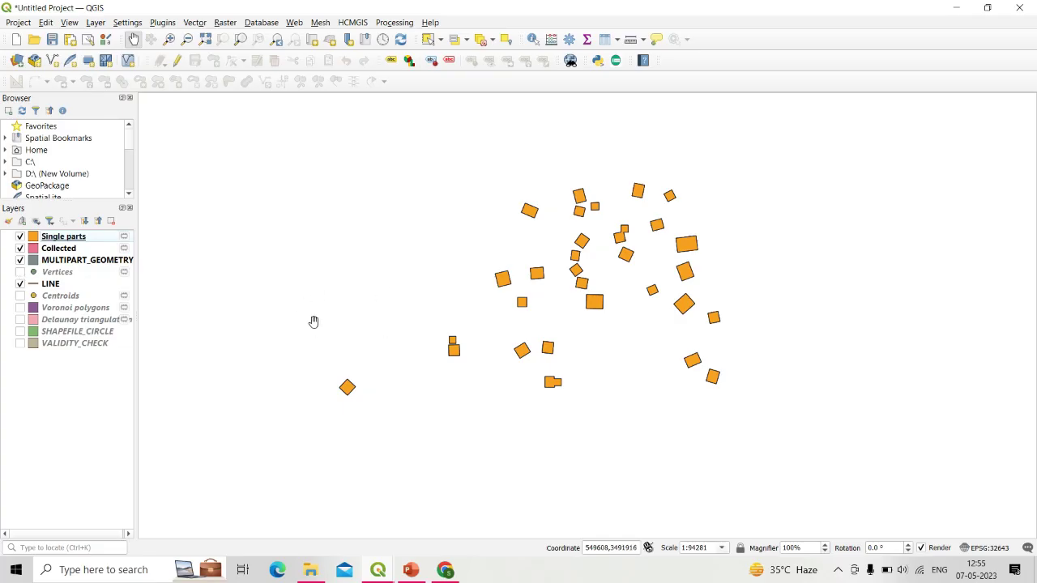
In QGIS, hide the MULTIPART_GEOMETRY, Collected and Single parts layers on the map.
{"action": "left_click", "coordinate": [19, 260]}
{"action": "left_click", "coordinate": [19, 247]}
{"action": "left_click", "coordinate": [19, 236]}
Zoom to the LINE layer and inspect the vertices of one of its lines with the Vertex Tool in edit mode.
{"action": "left_click", "coordinate": [50, 284]}
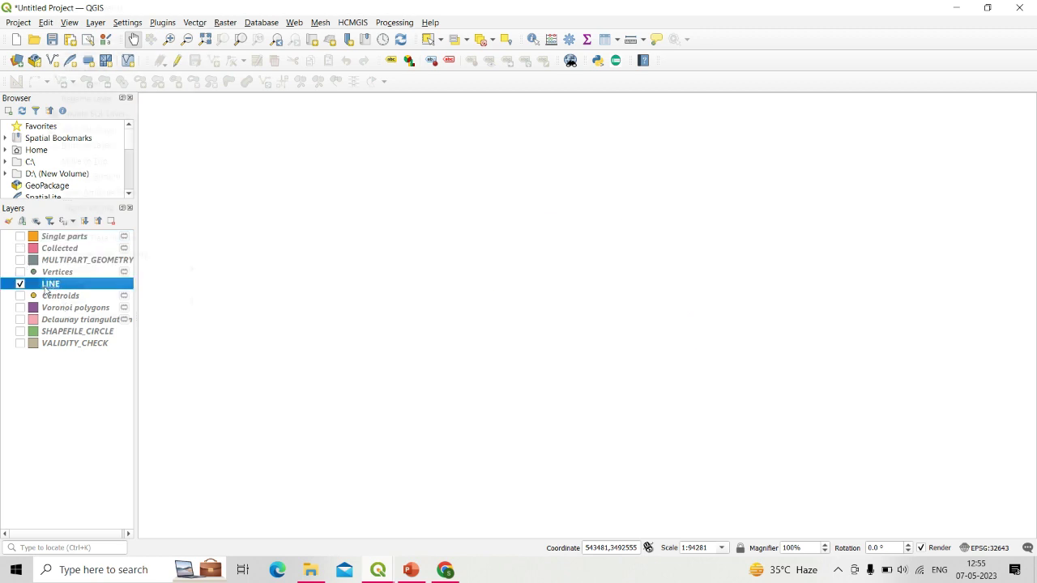
{"action": "right_click", "coordinate": [50, 283]}
{"action": "left_click", "coordinate": [92, 9]}
{"action": "left_click_drag", "start_coordinate": [486, 238], "coordinate": [463, 329]}
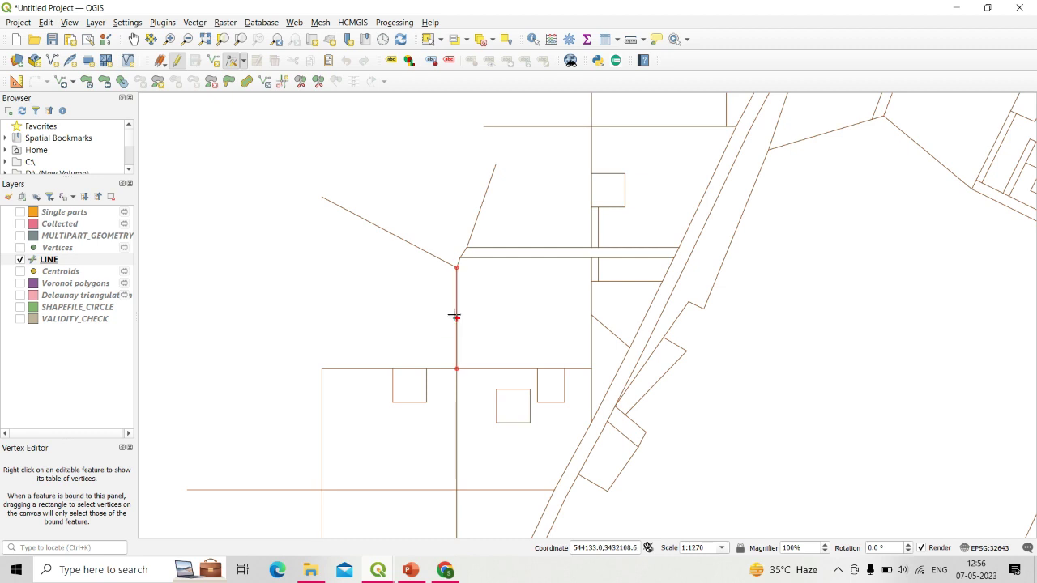
End editing on the LINE layer and run Densify by Count on it with 10 vertices to add, as a temporary layer.
{"action": "left_click", "coordinate": [177, 60]}
{"action": "left_click", "coordinate": [196, 22]}
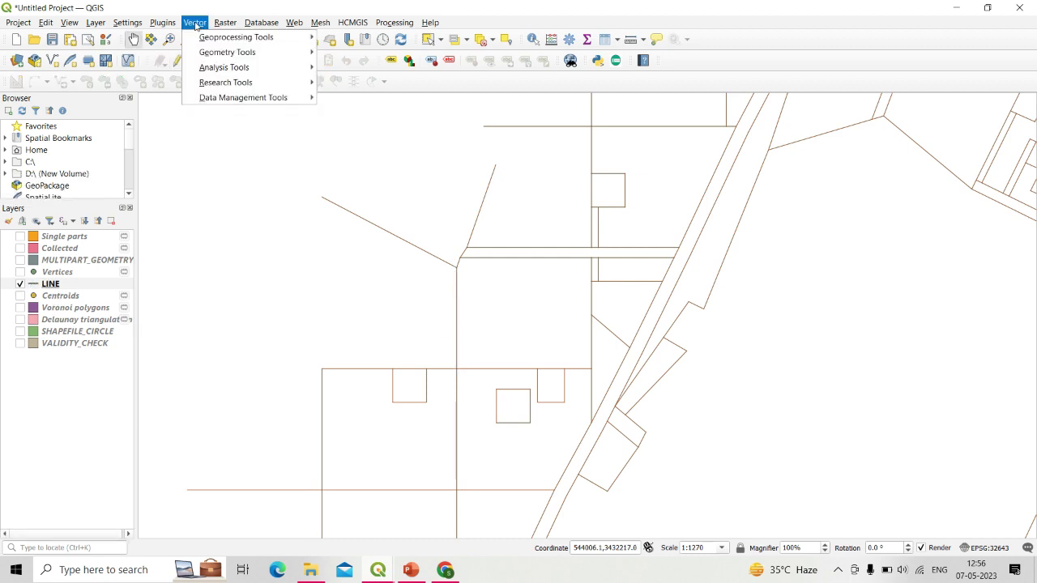
{"action": "mouse_move", "coordinate": [206, 53]}
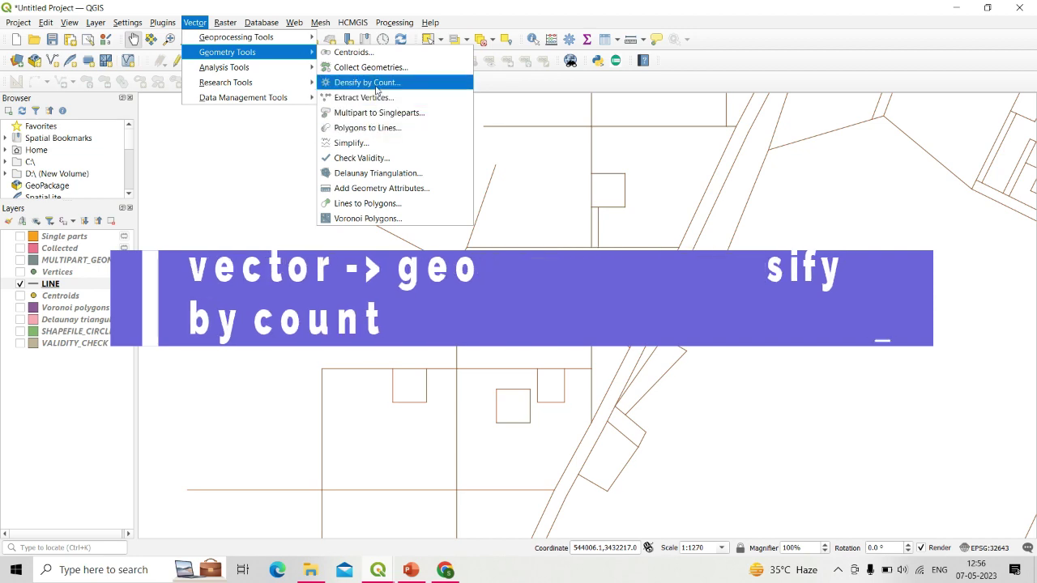
{"action": "left_click", "coordinate": [375, 84]}
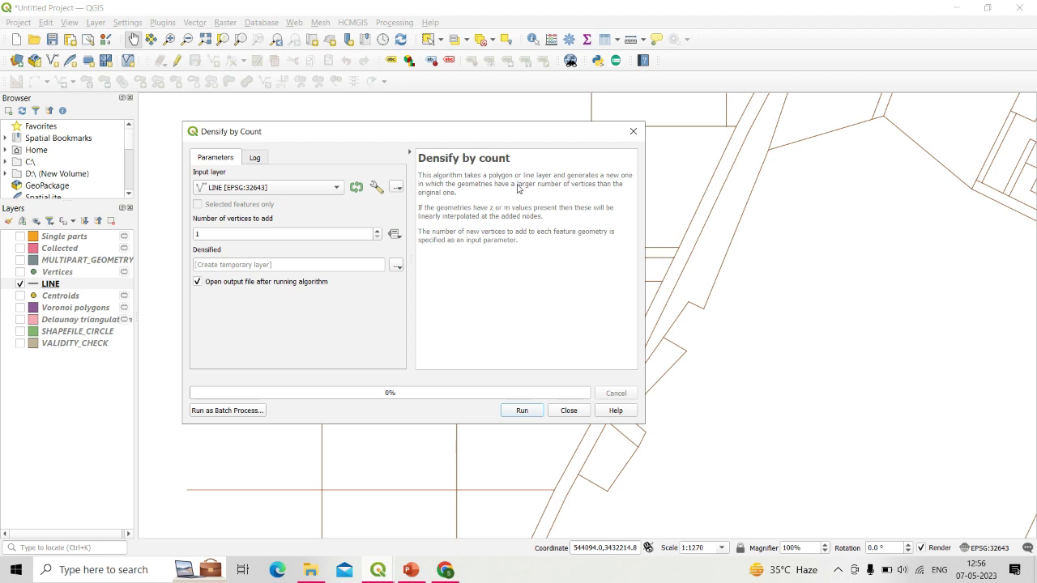
{"action": "left_click", "coordinate": [225, 190]}
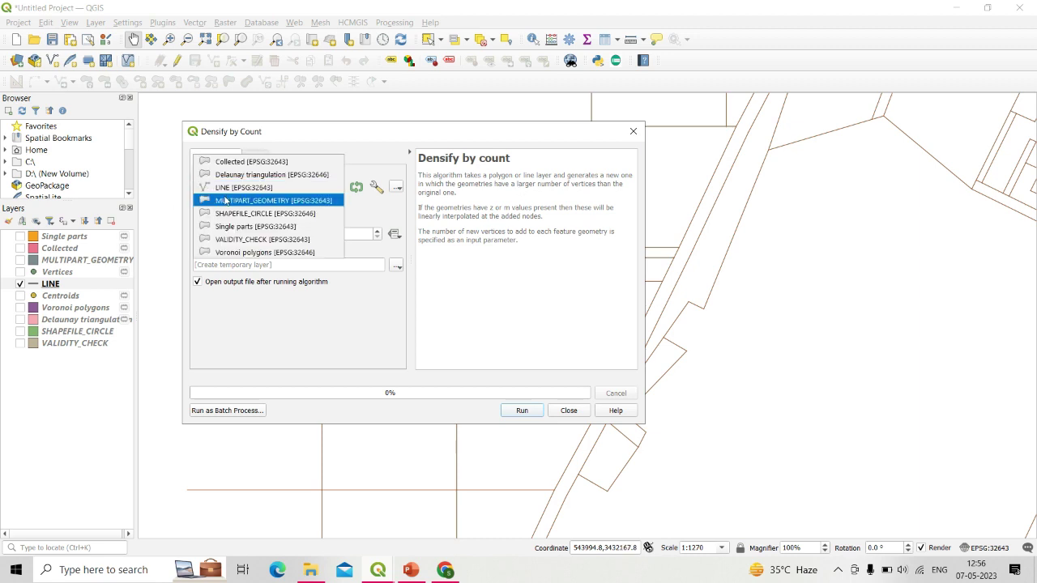
{"action": "left_click", "coordinate": [227, 187]}
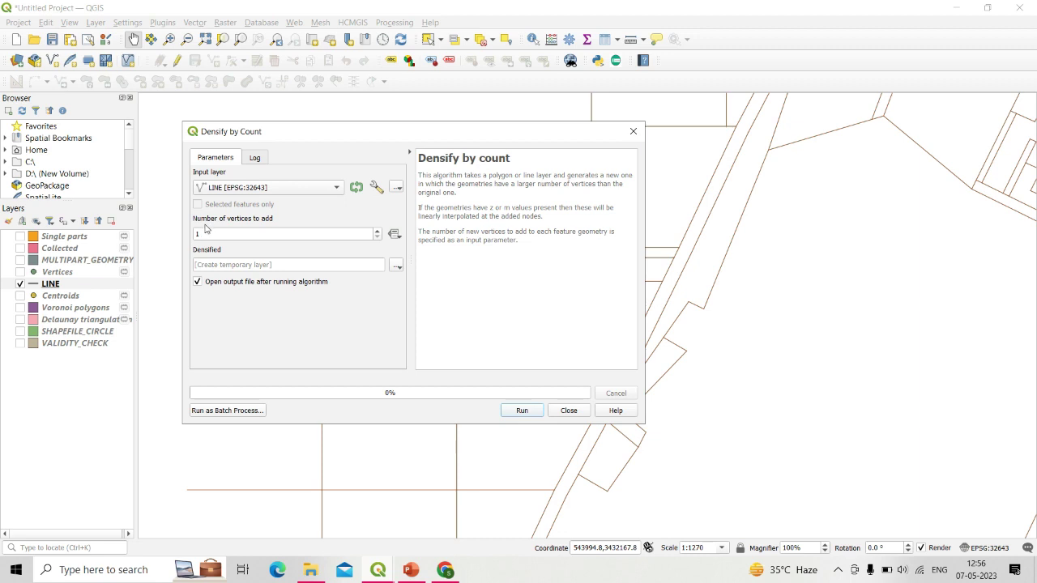
{"action": "double_click", "coordinate": [198, 234]}
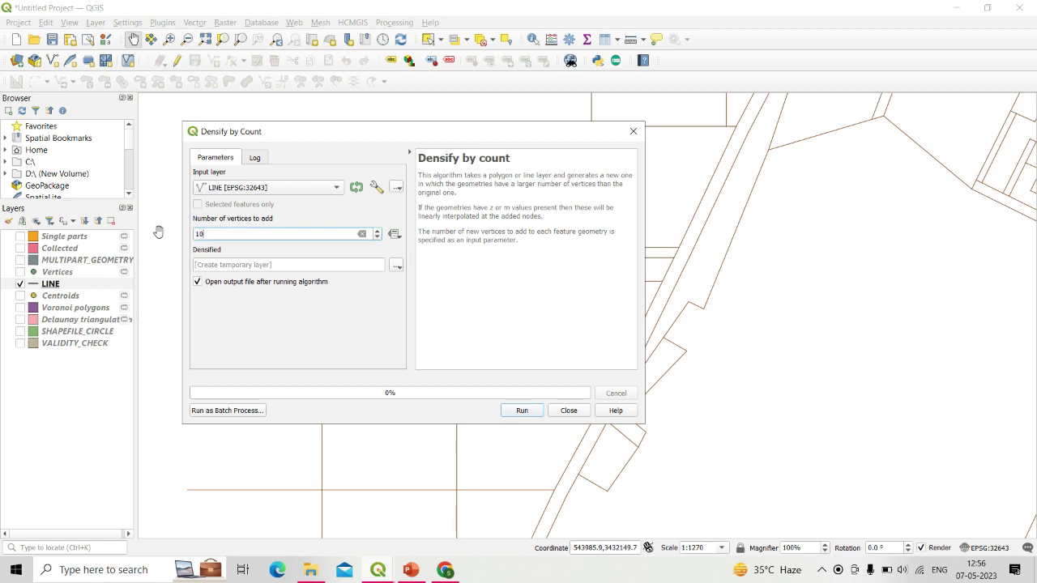
{"action": "type", "text": "10"}
{"action": "left_click", "coordinate": [521, 409]}
Inspect the vertices of one line in the Densified layer with the Vertex Tool in edit mode, and end editing.
{"action": "left_click", "coordinate": [52, 287]}
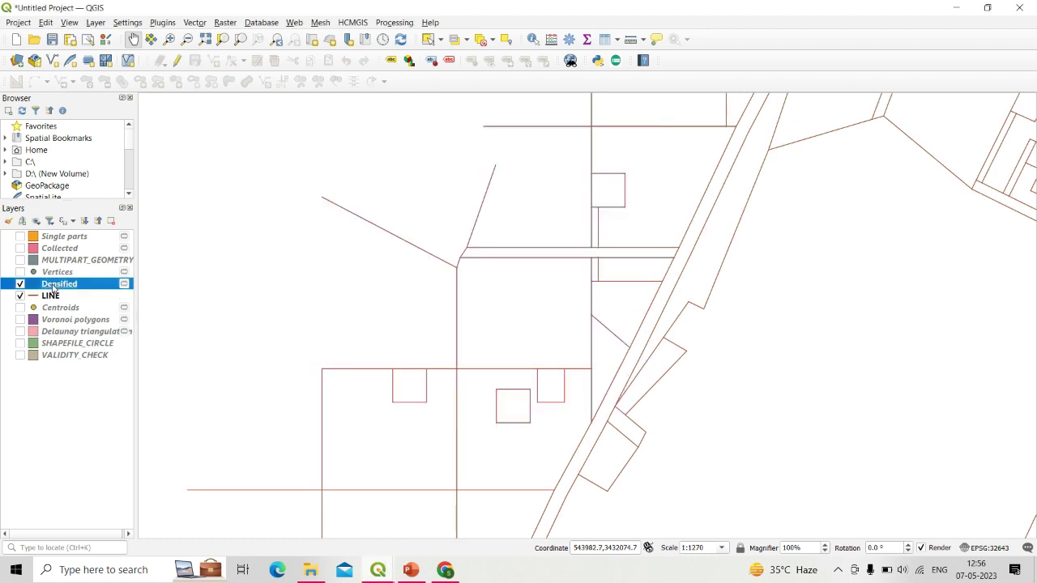
{"action": "left_click", "coordinate": [178, 63]}
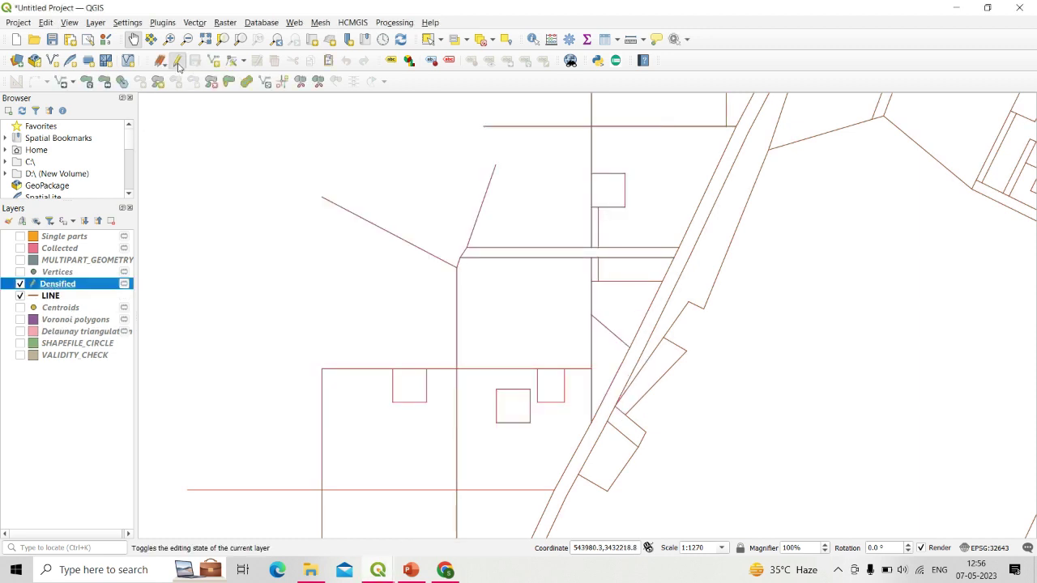
{"action": "left_click", "coordinate": [232, 63]}
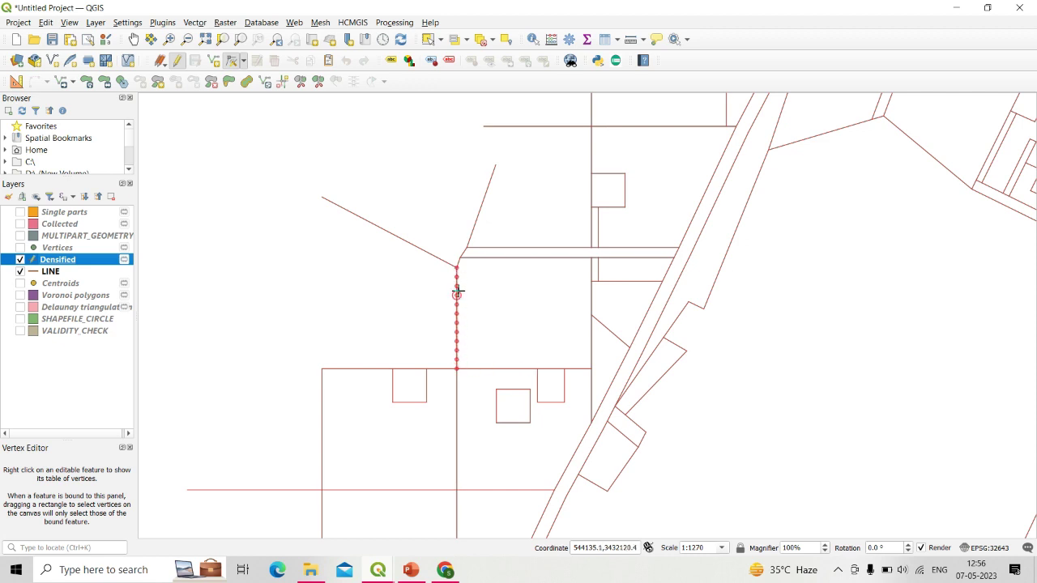
{"action": "left_click", "coordinate": [178, 61]}
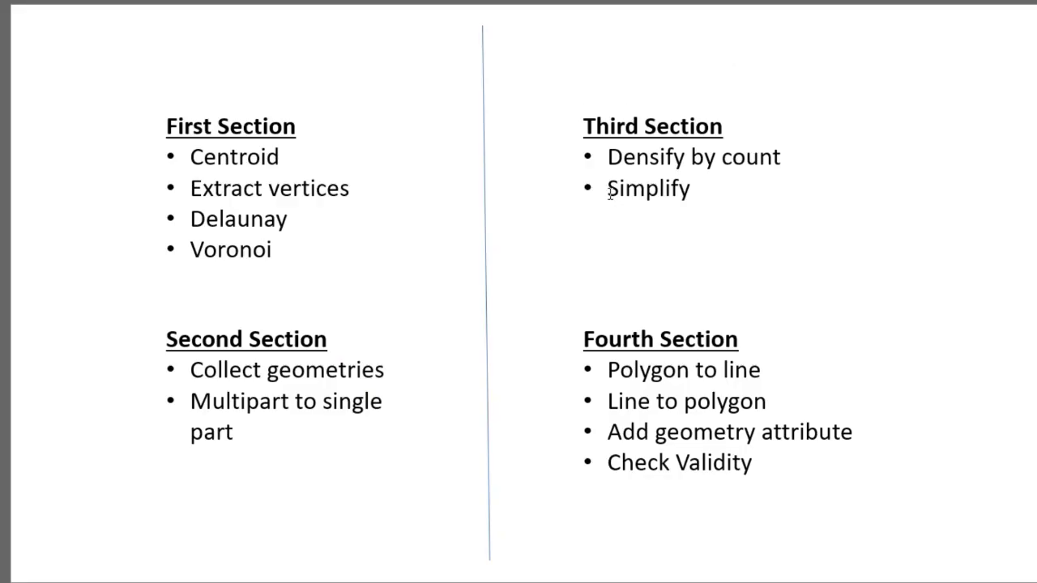
Highlight "Simplify" on the PowerPoint slide, and in QGIS simplify the Densified layer using Distance (Douglas-Peucker) with a 1 meter tolerance.
{"action": "left_click_drag", "start_coordinate": [609, 191], "coordinate": [719, 190]}
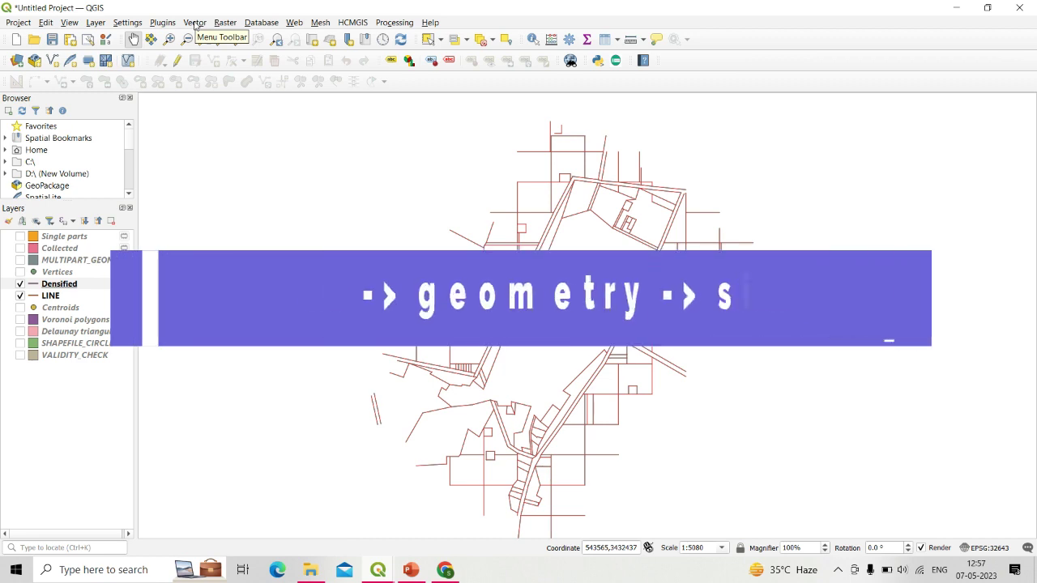
{"action": "left_click", "coordinate": [194, 23]}
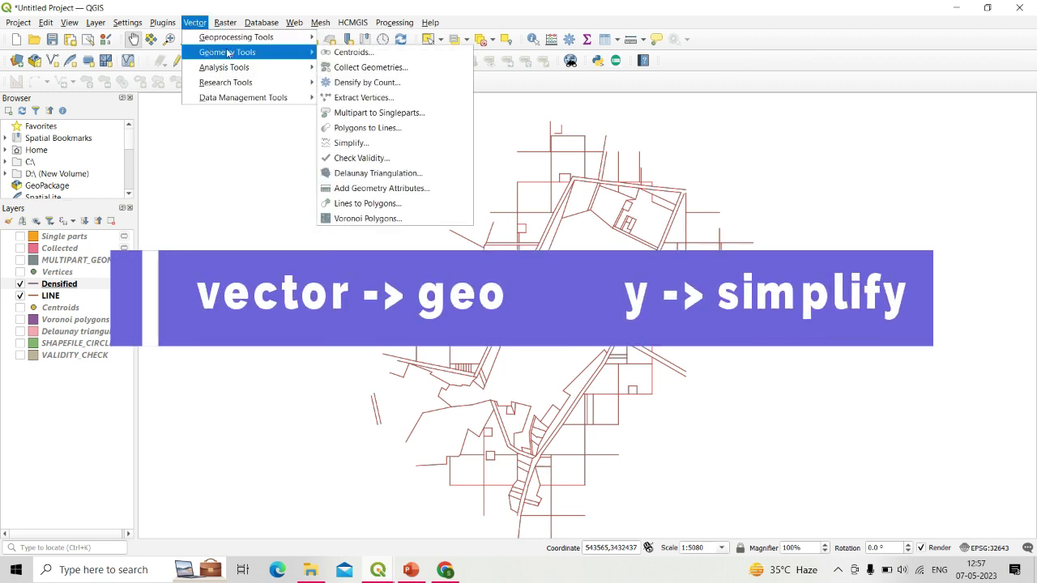
{"action": "mouse_move", "coordinate": [308, 37]}
{"action": "mouse_move", "coordinate": [268, 52]}
{"action": "left_click", "coordinate": [357, 144]}
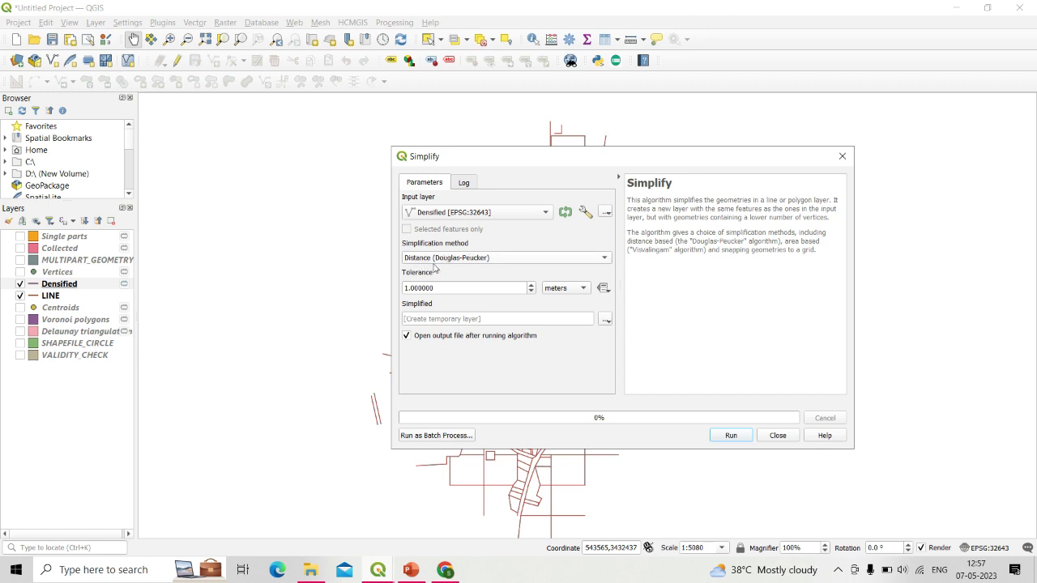
{"action": "left_click", "coordinate": [731, 435]}
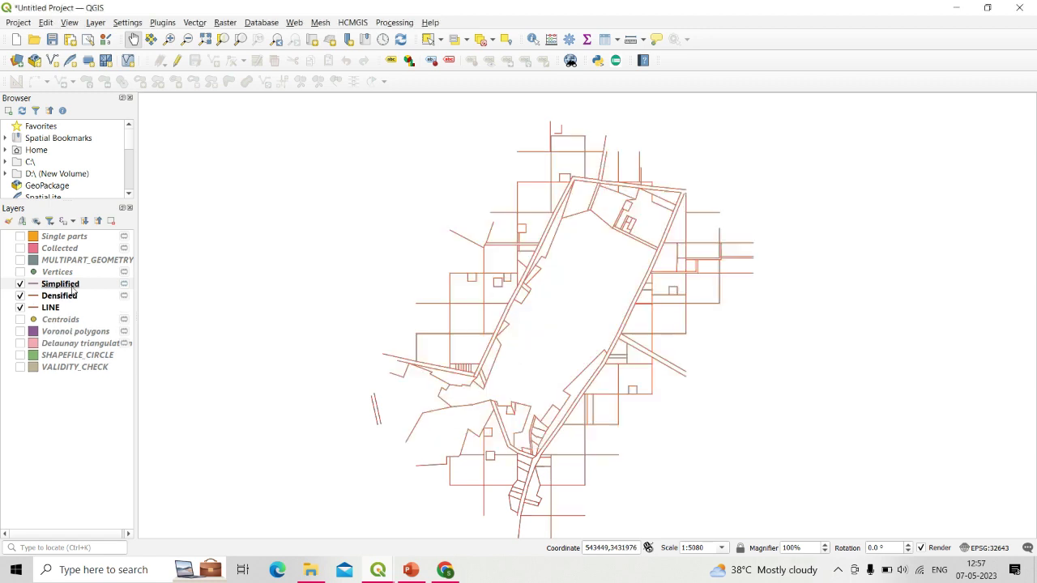
Inspect the line vertices of the Simplified layer with the Vertex Tool in edit mode, and end editing.
{"action": "left_click", "coordinate": [73, 288]}
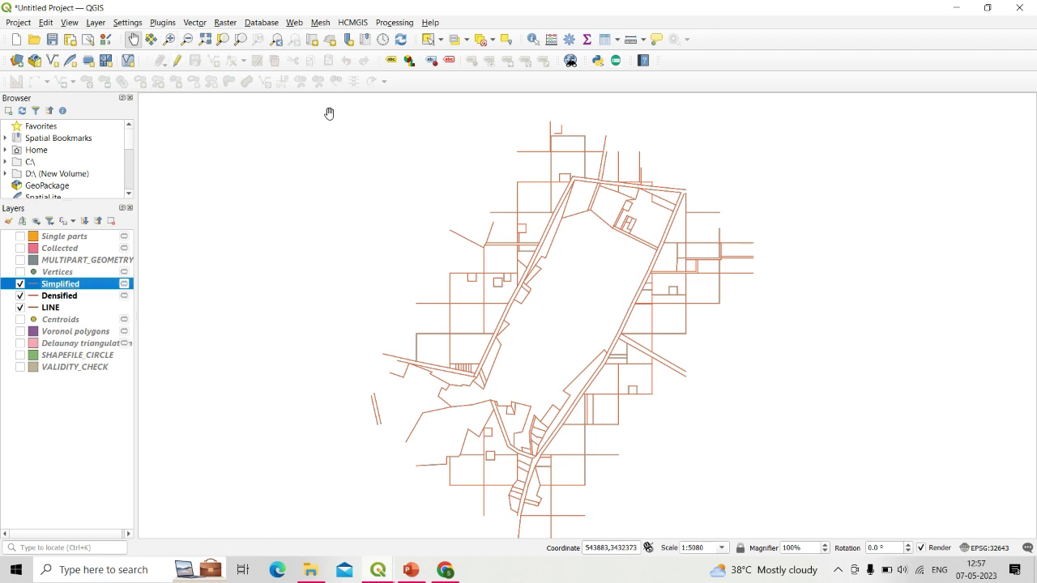
{"action": "scroll", "coordinate": [510, 262], "scroll_direction": "up", "scroll_amount": 2}
{"action": "left_click", "coordinate": [176, 60]}
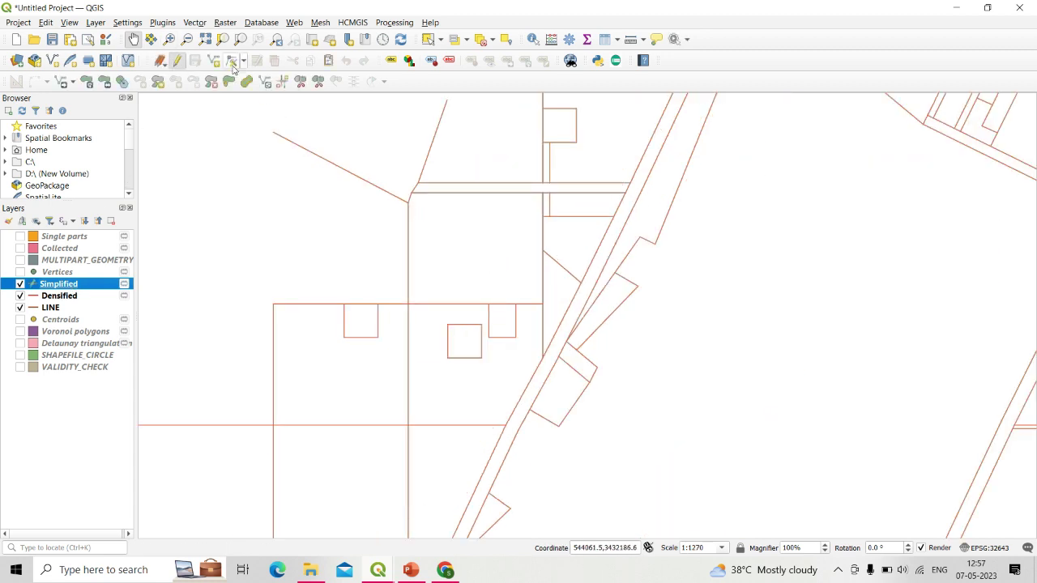
{"action": "left_click", "coordinate": [232, 60]}
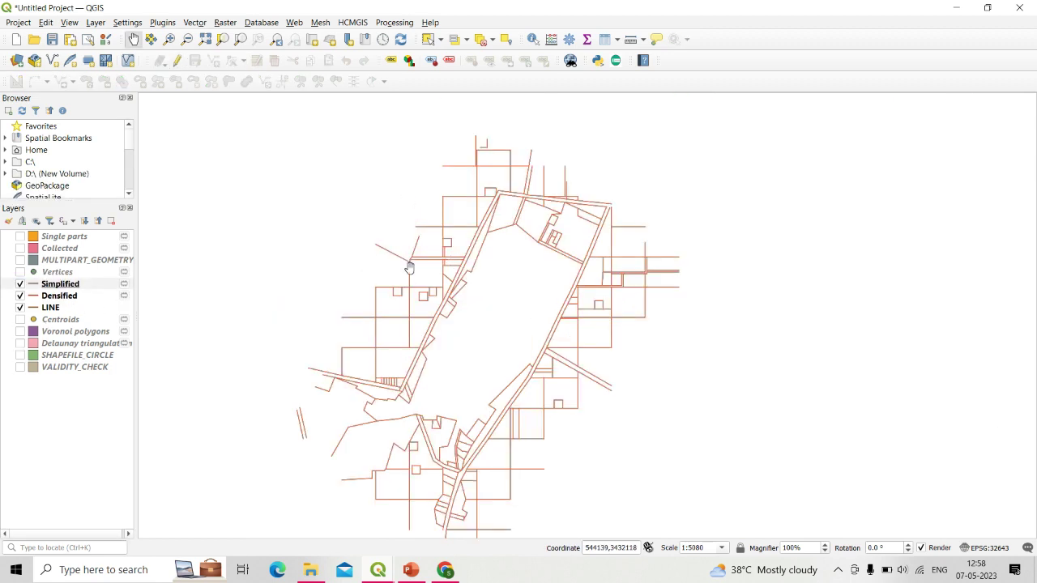
{"action": "scroll", "coordinate": [409, 267], "scroll_direction": "up", "scroll_amount": 2}
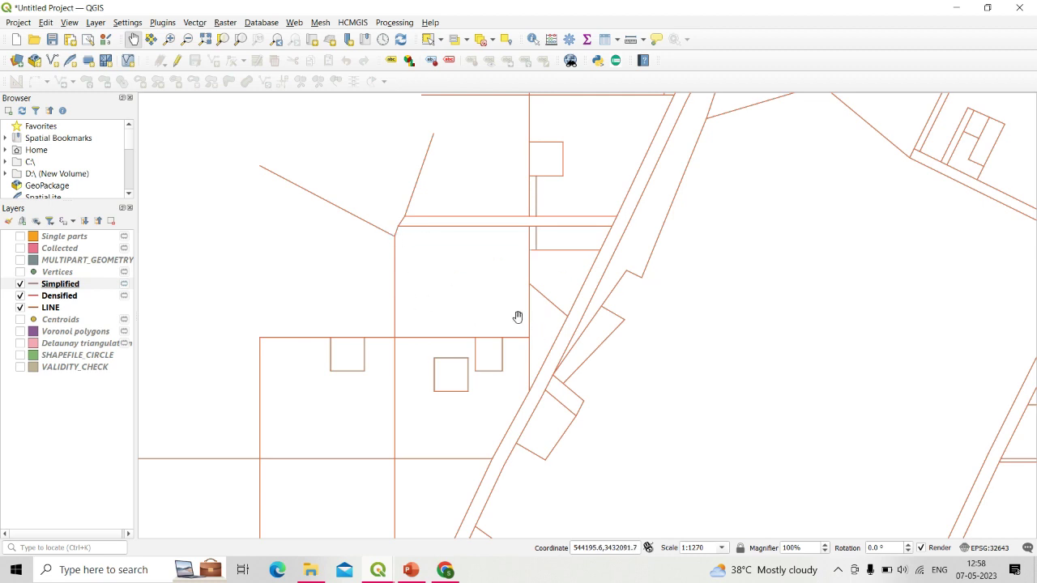
{"action": "scroll", "coordinate": [408, 324], "scroll_direction": "down", "scroll_amount": 2}
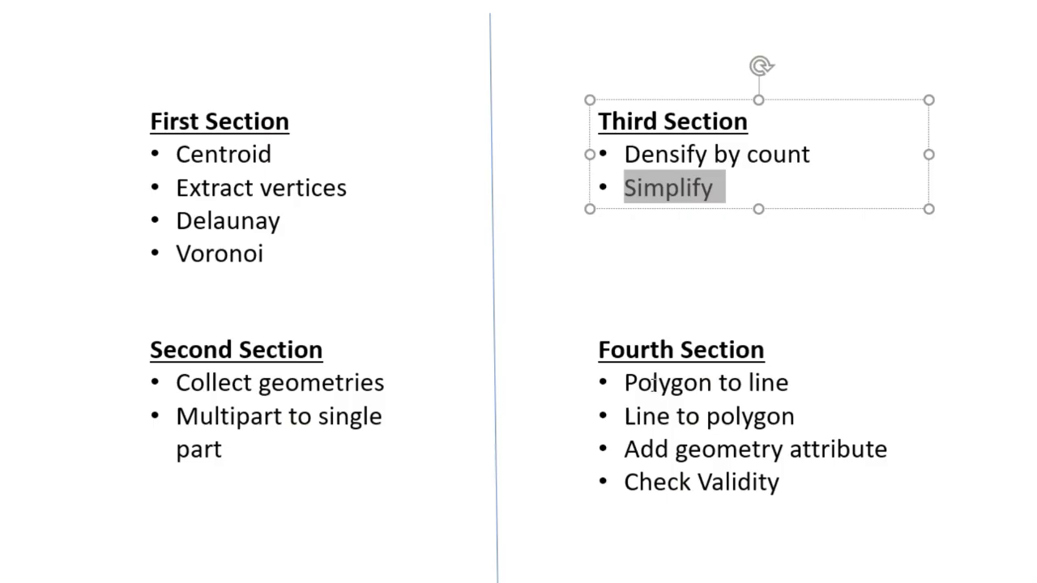
Switch to the PowerPoint slide and highlight the "Polygon to line" item under Fourth Section.
{"action": "left_click", "coordinate": [696, 377]}
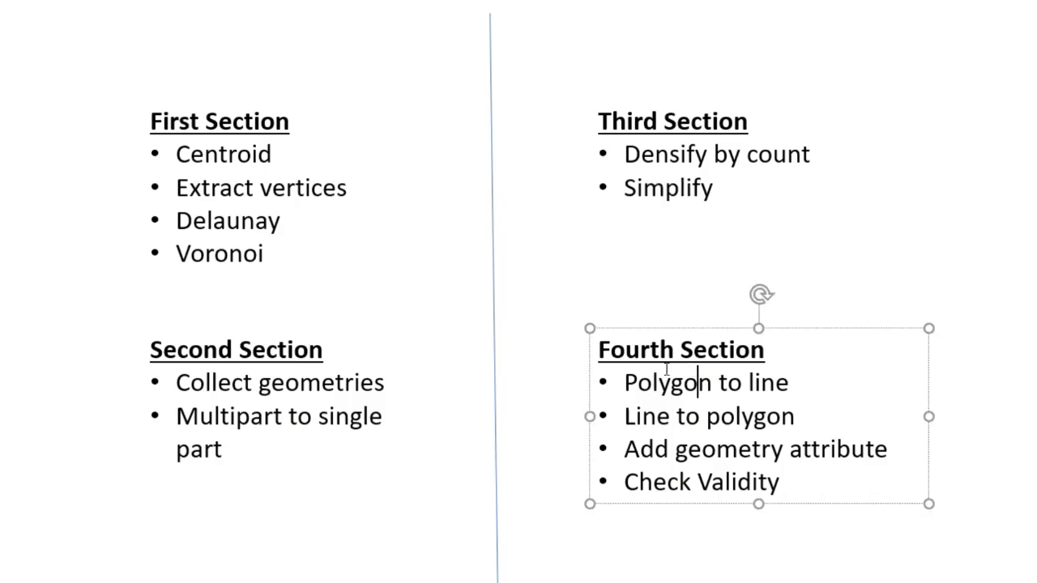
{"action": "left_click_drag", "start_coordinate": [598, 342], "coordinate": [599, 339]}
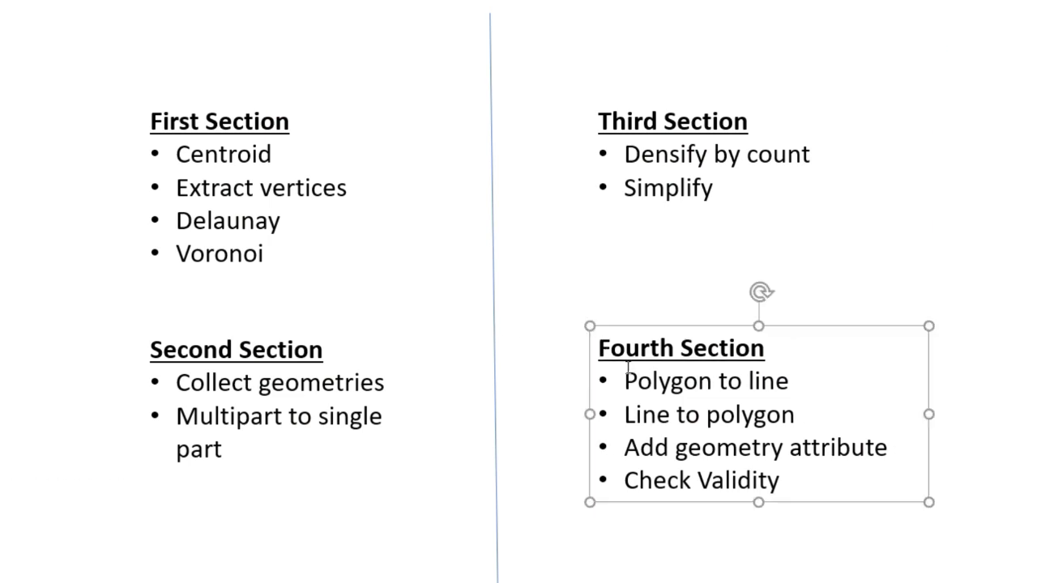
{"action": "left_click_drag", "start_coordinate": [623, 380], "coordinate": [808, 503]}
{"action": "left_click", "coordinate": [669, 384]}
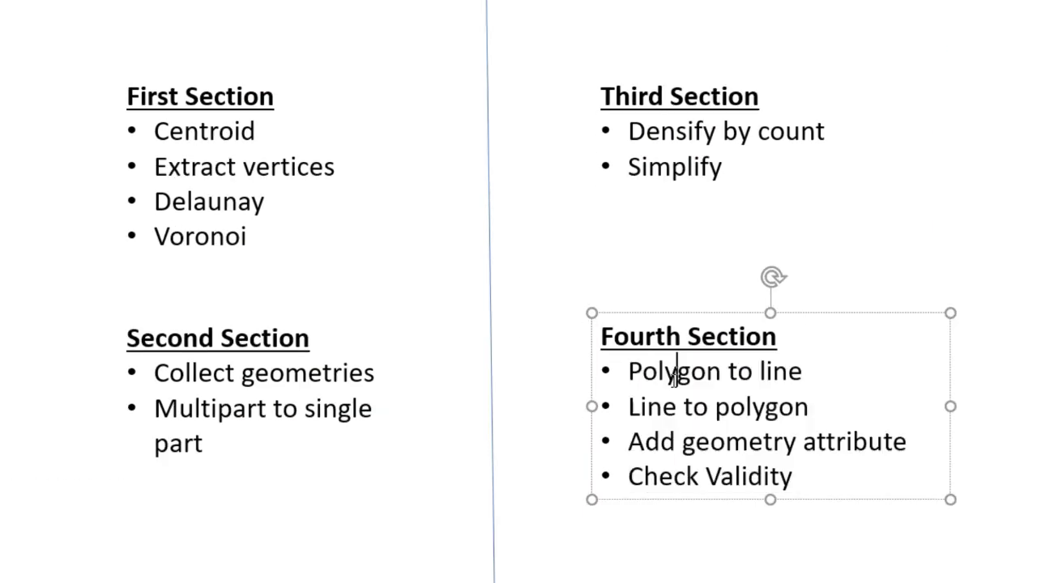
{"action": "left_click_drag", "start_coordinate": [622, 378], "coordinate": [804, 373]}
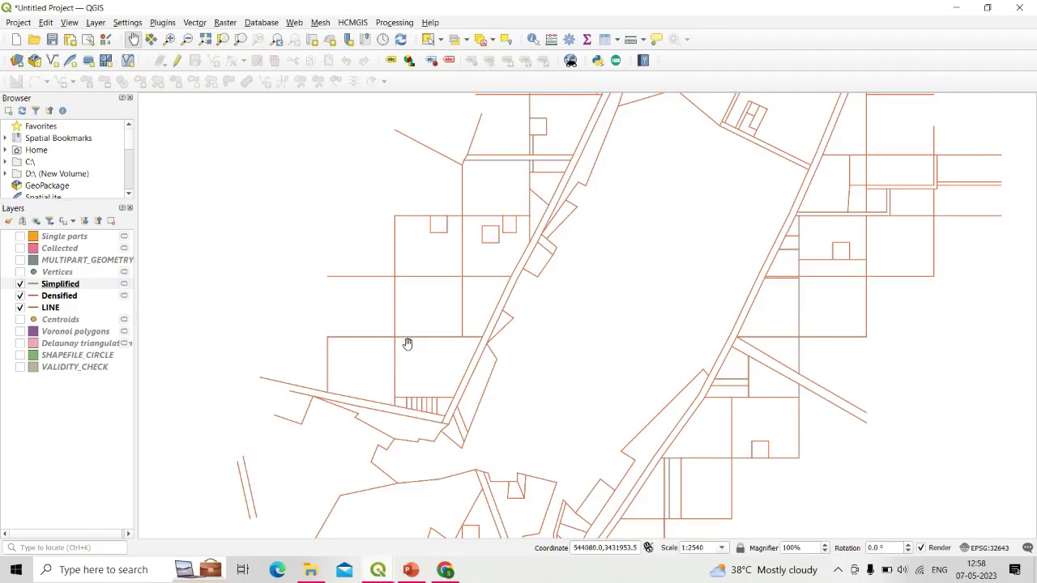
In QGIS, hide the Simplified, Densified and LINE layers and show the MULTIPART_GEOMETRY layer on the map.
{"action": "scroll", "coordinate": [411, 341], "scroll_direction": "down", "scroll_amount": 2}
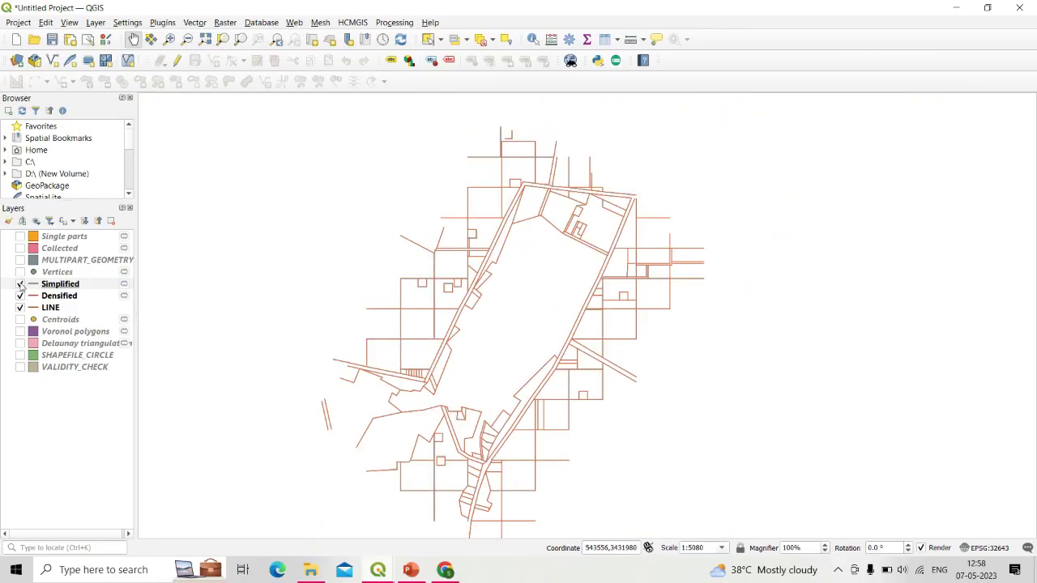
{"action": "left_click", "coordinate": [21, 283]}
{"action": "left_click", "coordinate": [20, 295]}
{"action": "left_click", "coordinate": [20, 308]}
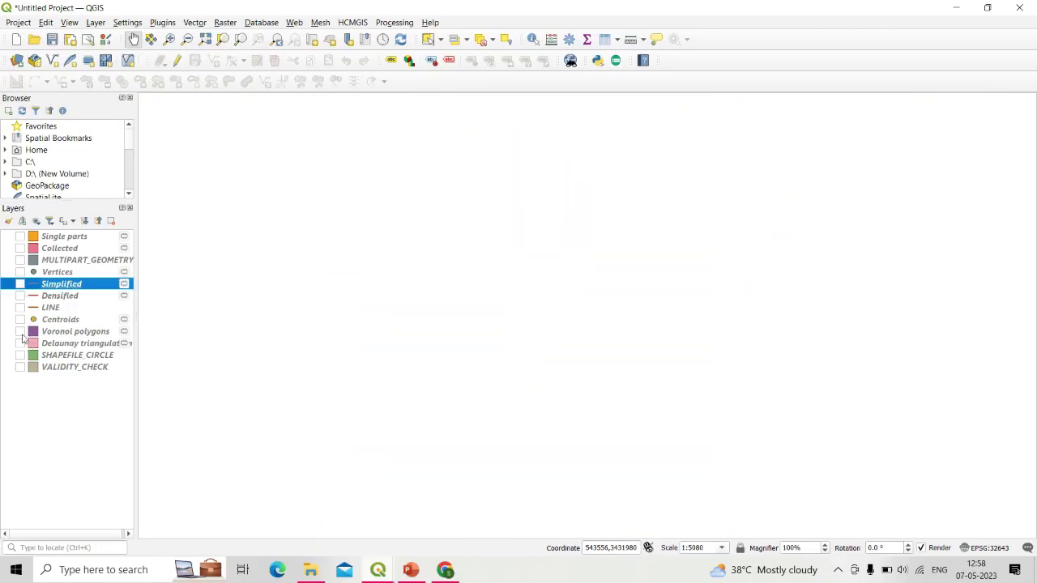
{"action": "left_click", "coordinate": [20, 260]}
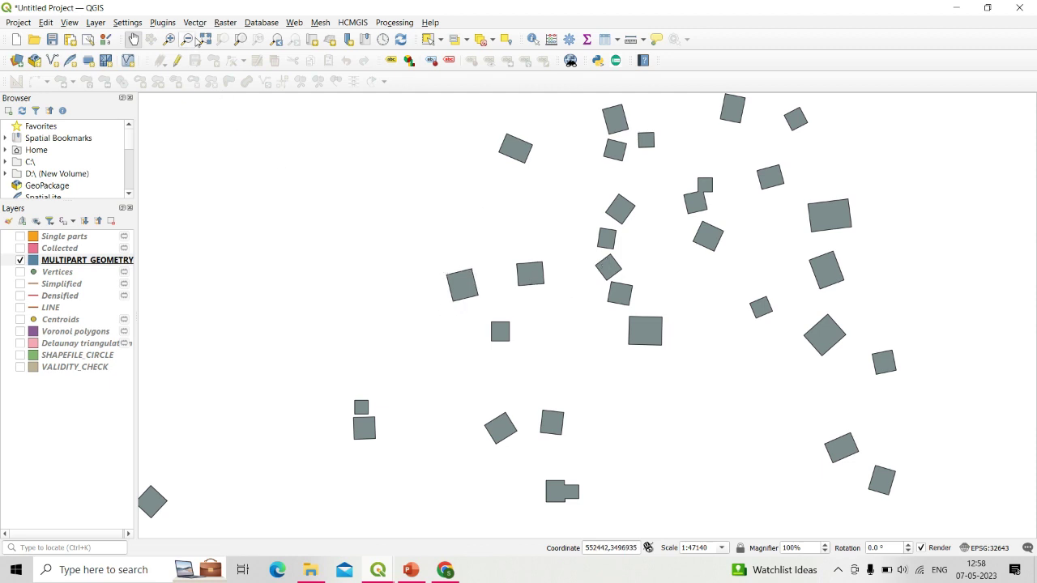
Convert the MULTIPART_GEOMETRY polygons to a temporary line layer with Polygons to Lines.
{"action": "left_click", "coordinate": [196, 22]}
{"action": "mouse_move", "coordinate": [204, 53]}
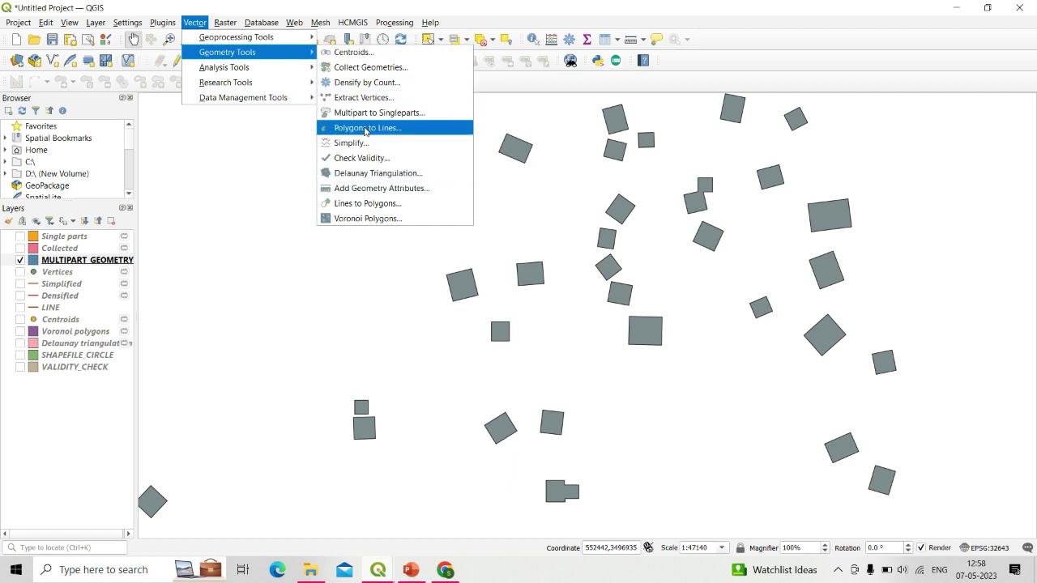
{"action": "left_click", "coordinate": [366, 130]}
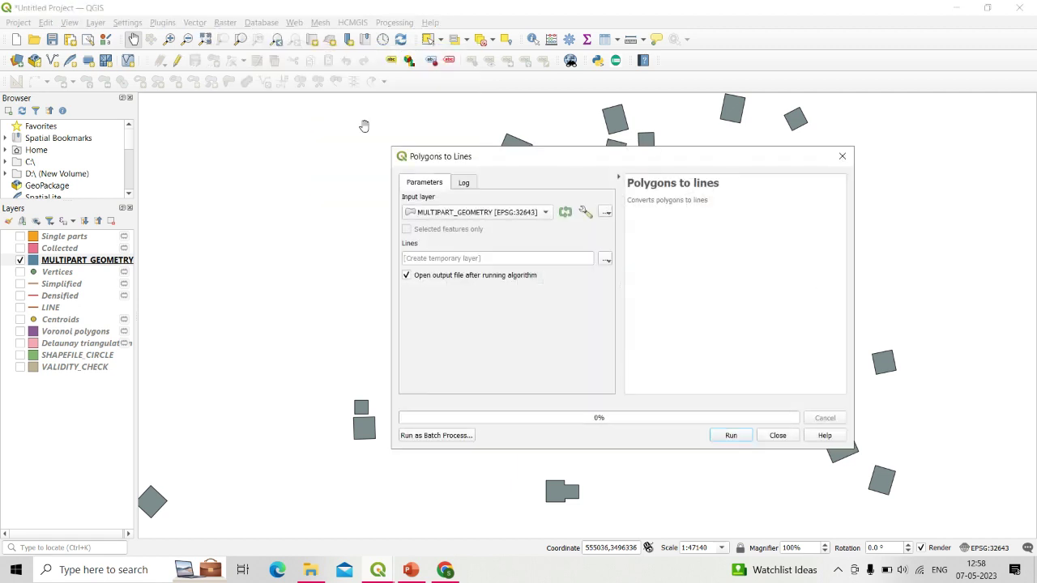
{"action": "left_click", "coordinate": [437, 214]}
{"action": "left_click", "coordinate": [437, 214]}
{"action": "left_click", "coordinate": [730, 436]}
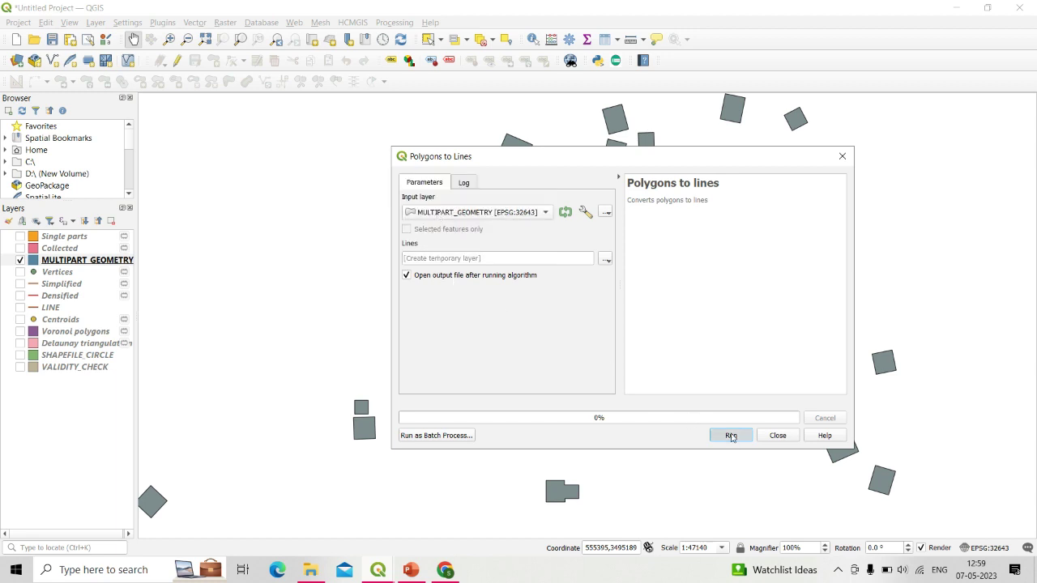
Hide the MULTIPART_GEOMETRY layer and examine the outlines in the Lines layer across the map.
{"action": "scroll", "coordinate": [356, 433], "scroll_direction": "up", "scroll_amount": 2}
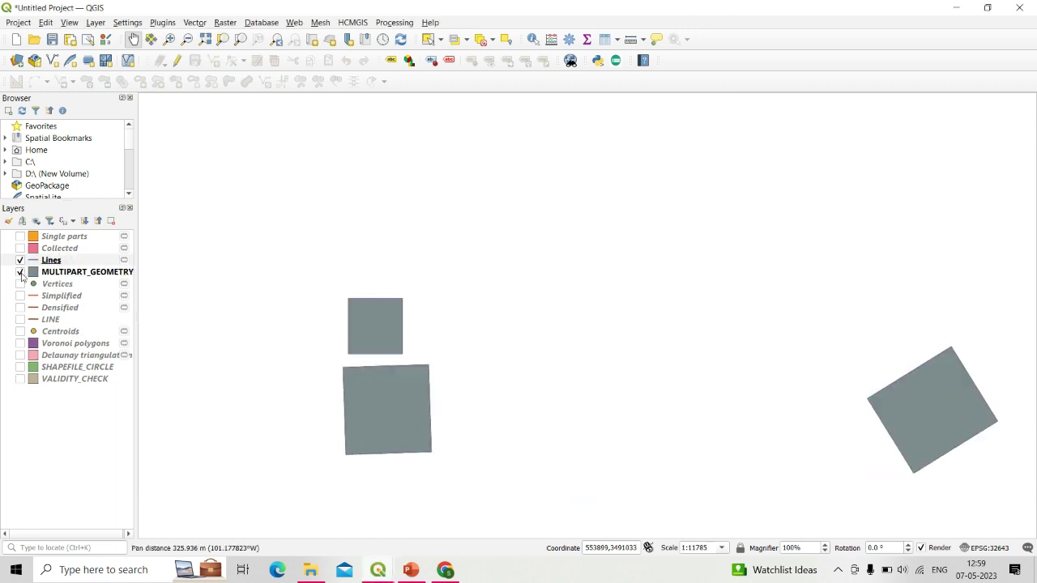
{"action": "left_click", "coordinate": [20, 273]}
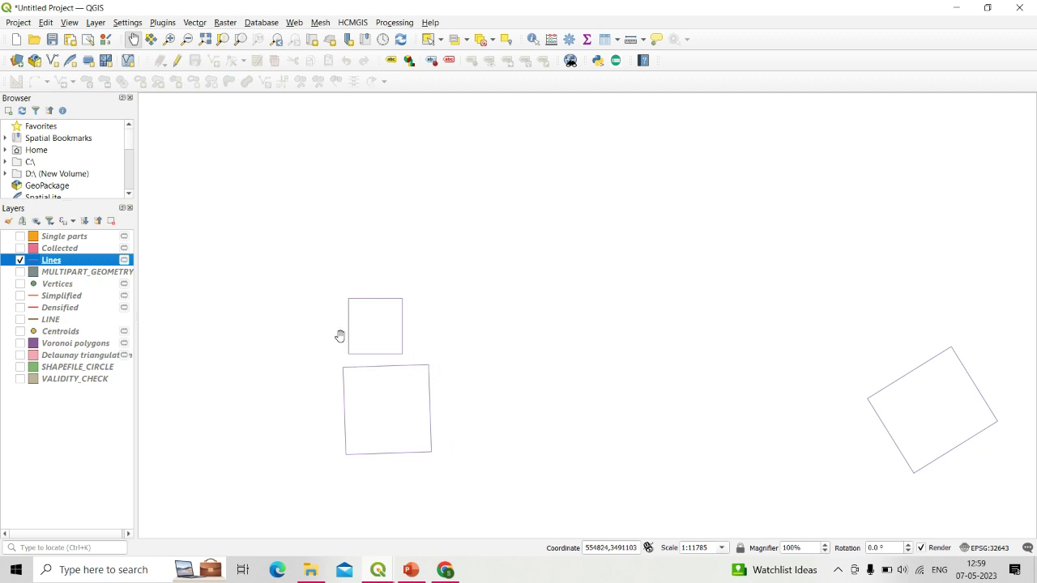
{"action": "scroll", "coordinate": [467, 271], "scroll_direction": "down", "scroll_amount": 2}
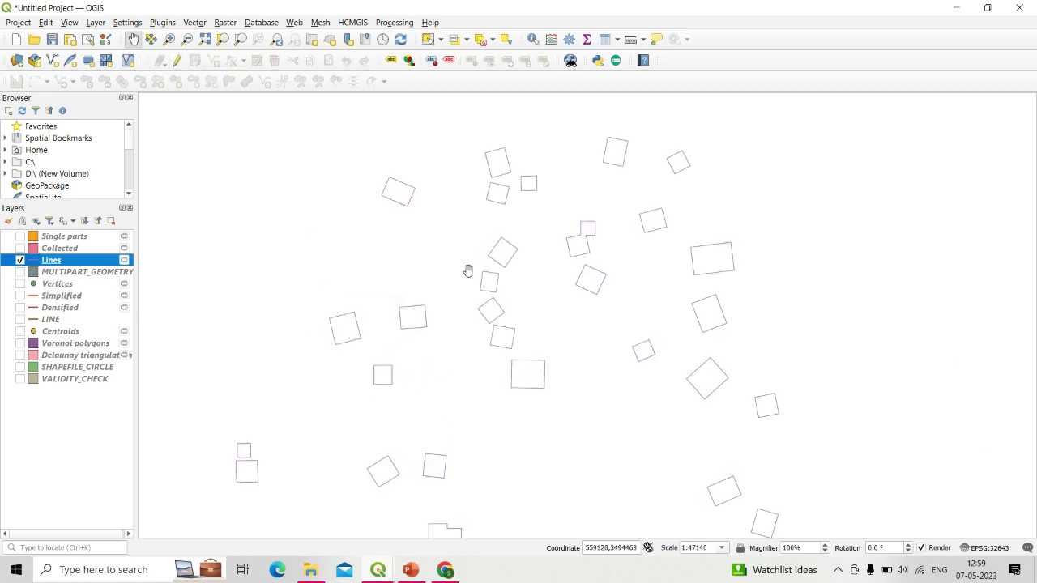
{"action": "left_click_drag", "start_coordinate": [342, 333], "coordinate": [437, 324]}
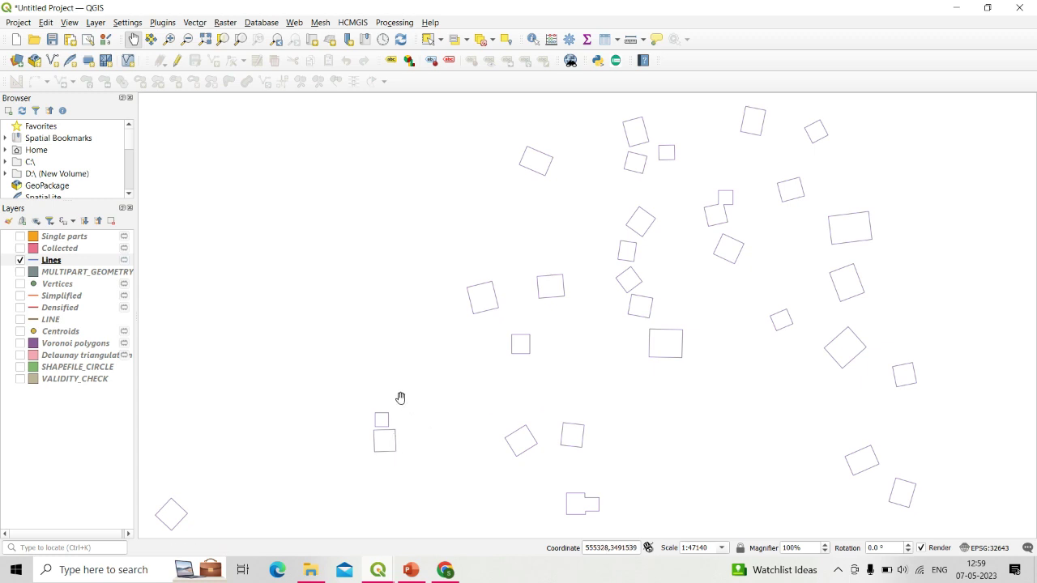
{"action": "left_click_drag", "start_coordinate": [417, 362], "coordinate": [447, 354]}
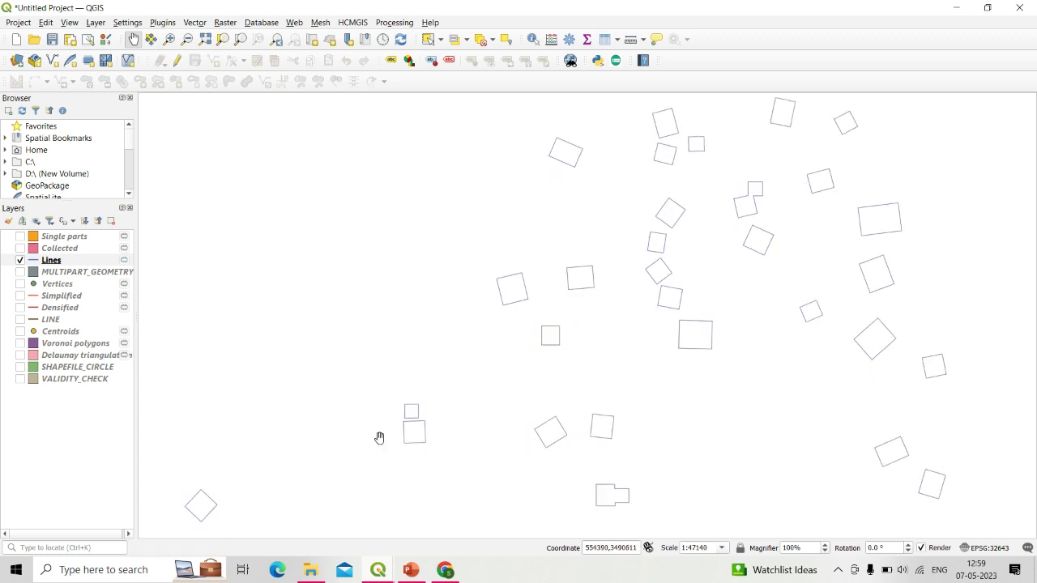
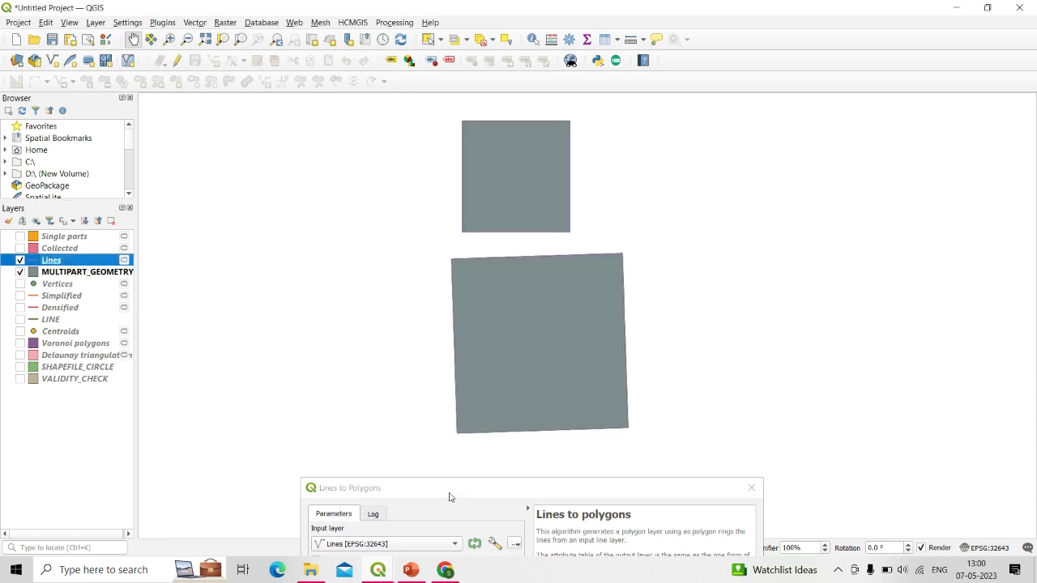
Convert the LINE layer to a temporary polygon layer with Lines to Polygons.
{"action": "left_click_drag", "start_coordinate": [450, 497], "coordinate": [454, 338]}
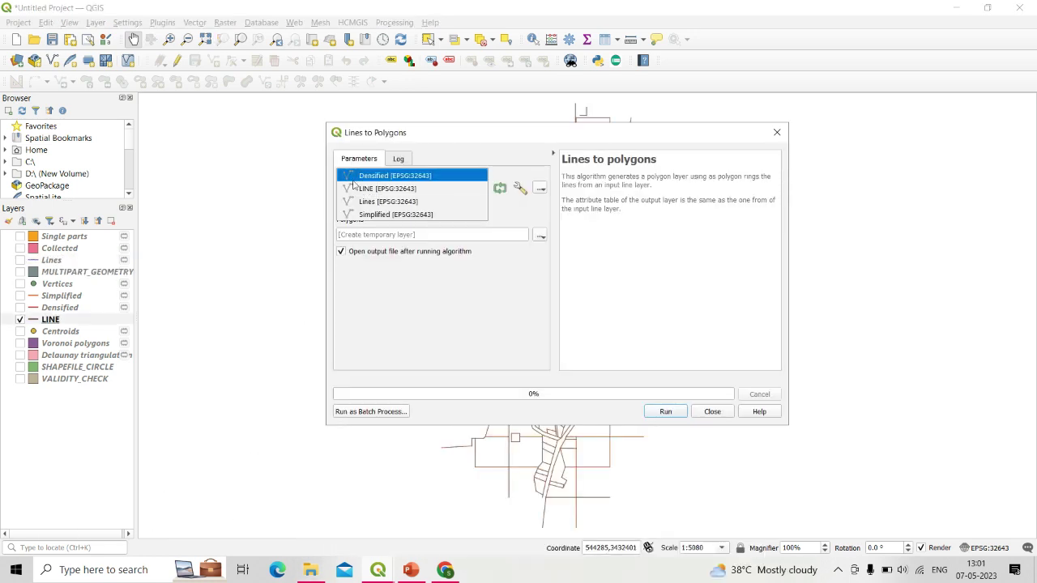
{"action": "left_click", "coordinate": [369, 191]}
{"action": "left_click", "coordinate": [665, 411]}
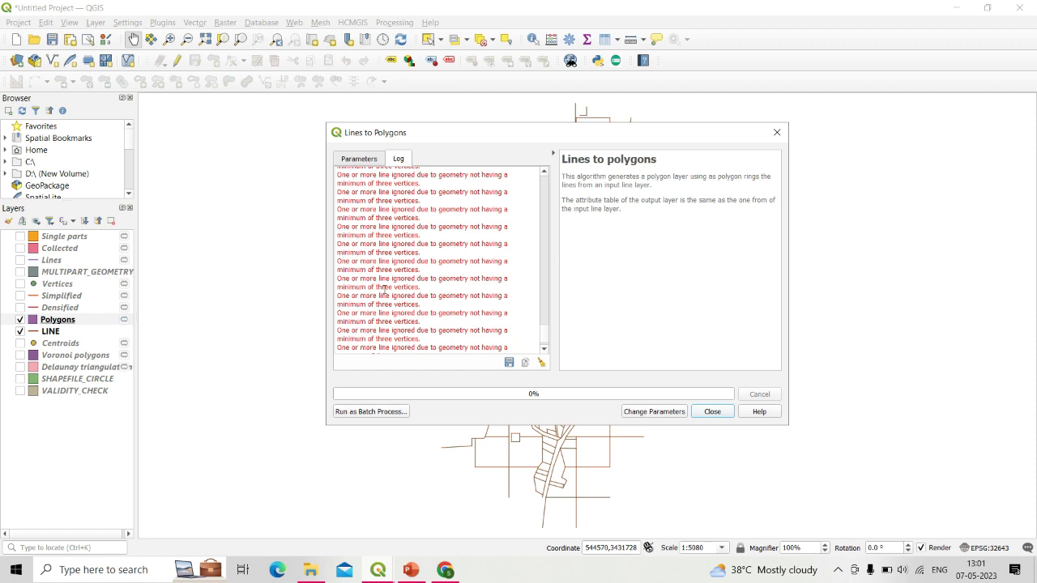
{"action": "left_click", "coordinate": [712, 412]}
{"action": "scroll", "coordinate": [518, 267], "scroll_direction": "up", "scroll_amount": 2}
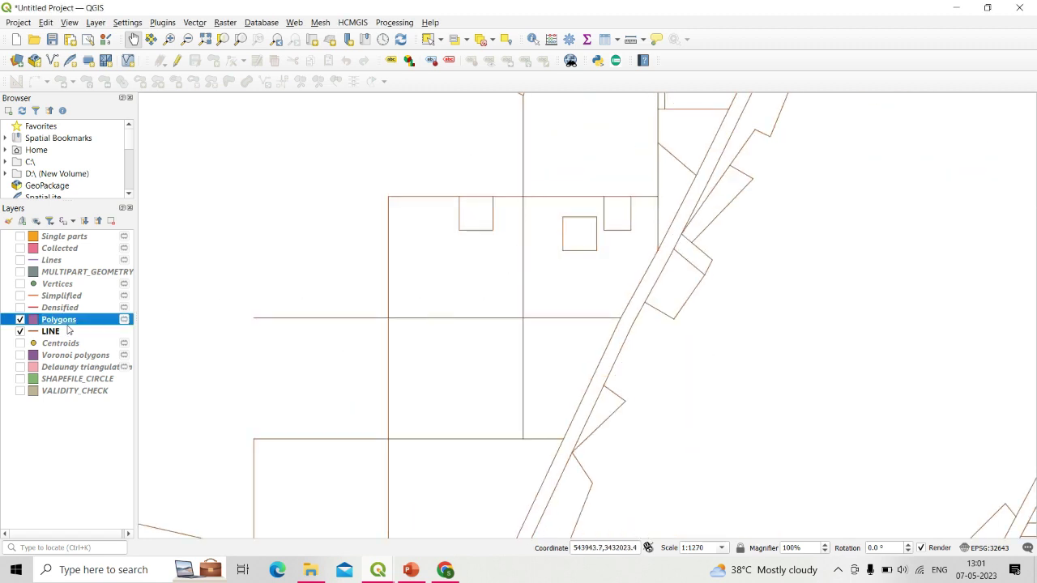
Show the Densified layer on the map and hide the Polygons and LINE layers.
{"action": "left_click", "coordinate": [19, 307]}
{"action": "left_click", "coordinate": [20, 319]}
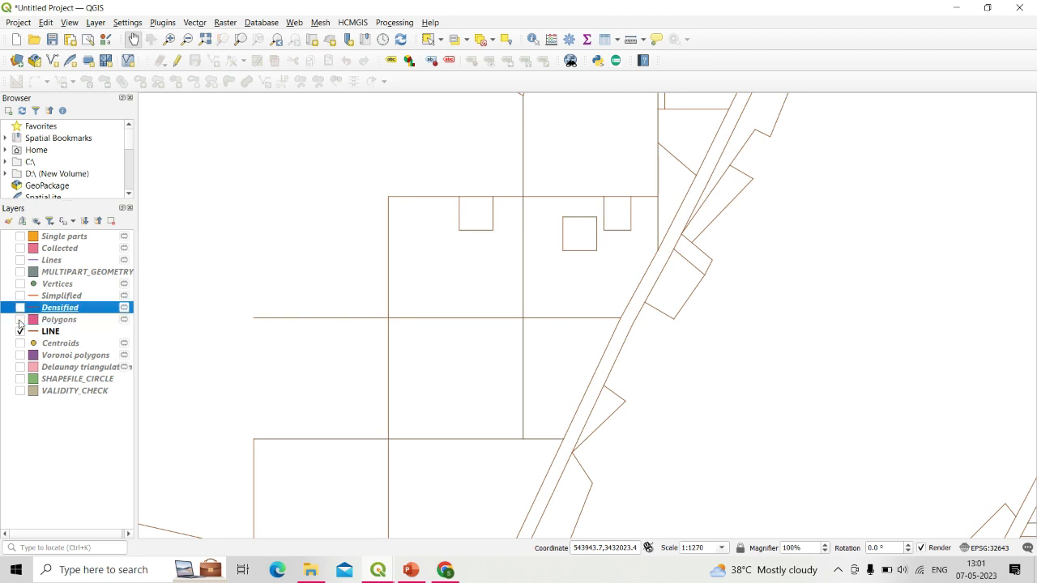
{"action": "left_click", "coordinate": [20, 331]}
{"action": "scroll", "coordinate": [308, 267], "scroll_direction": "up", "scroll_amount": 1}
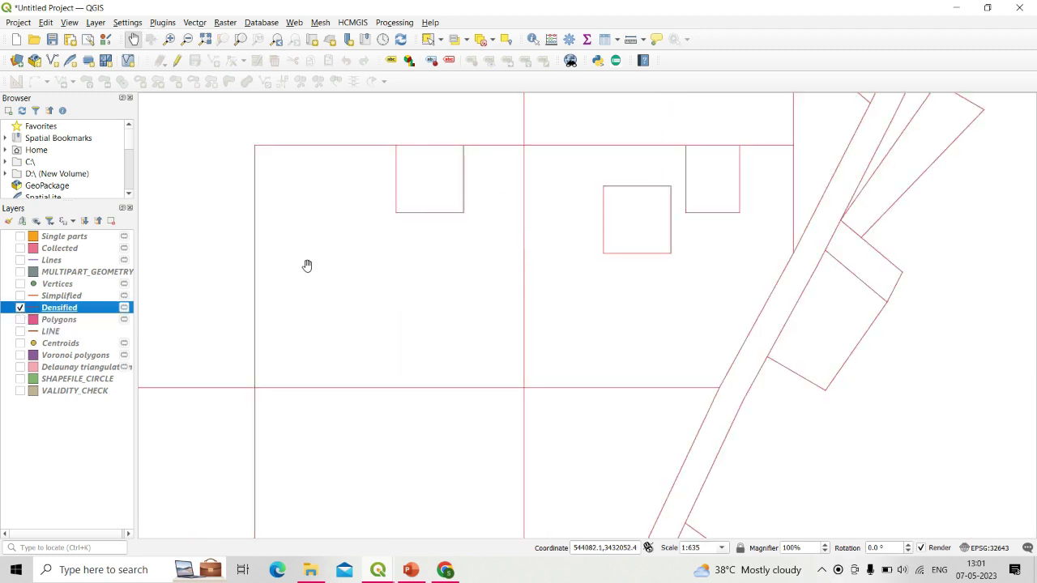
Inspect the Densified lines in edit mode with the Vertex Tool, and end editing without changes.
{"action": "left_click", "coordinate": [177, 60]}
{"action": "left_click", "coordinate": [233, 61]}
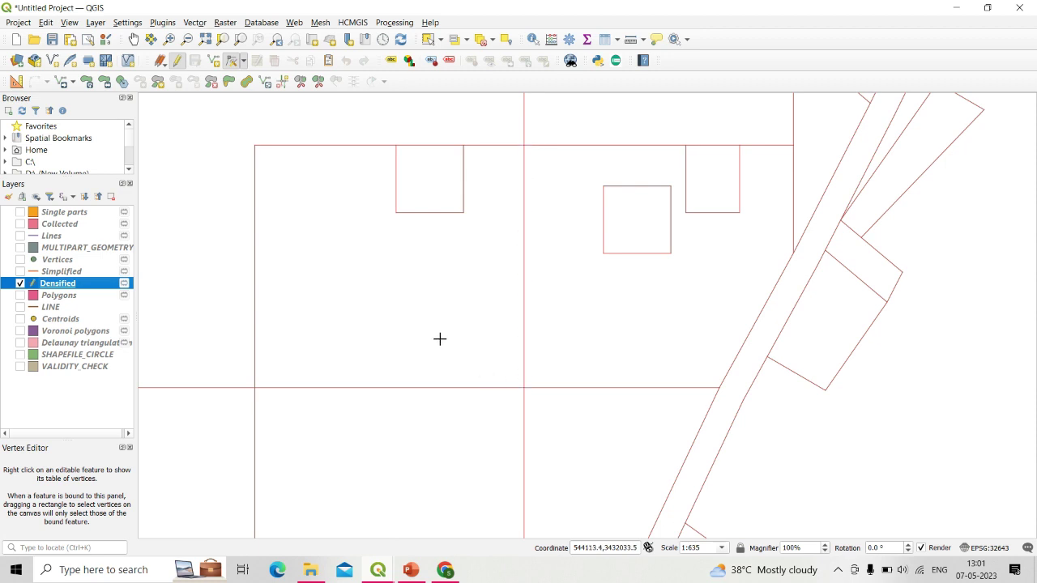
{"action": "scroll", "coordinate": [440, 340], "scroll_direction": "down", "scroll_amount": 2}
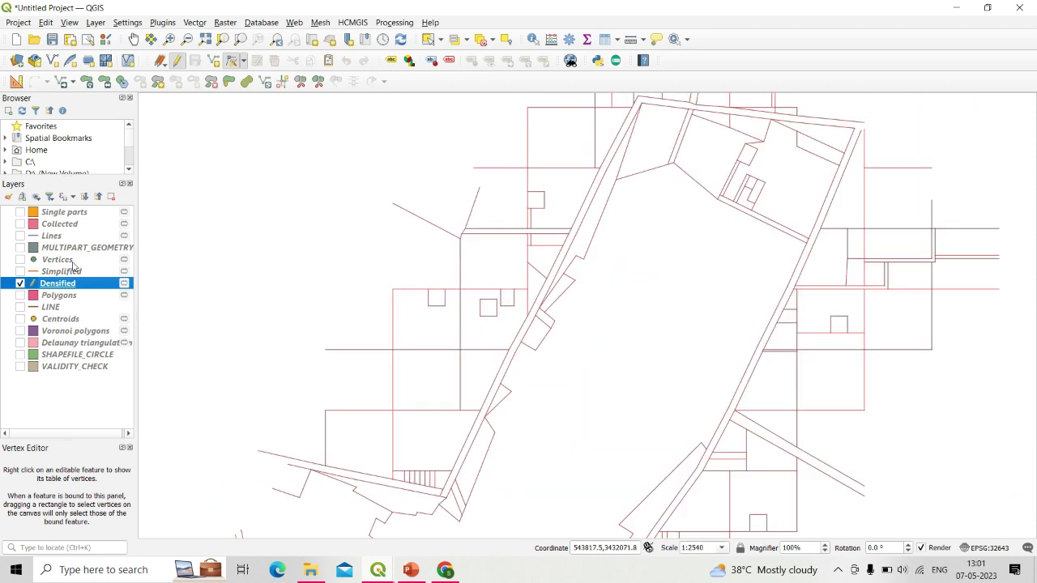
{"action": "left_click", "coordinate": [183, 62]}
{"action": "scroll", "coordinate": [463, 247], "scroll_direction": "down", "scroll_amount": 1}
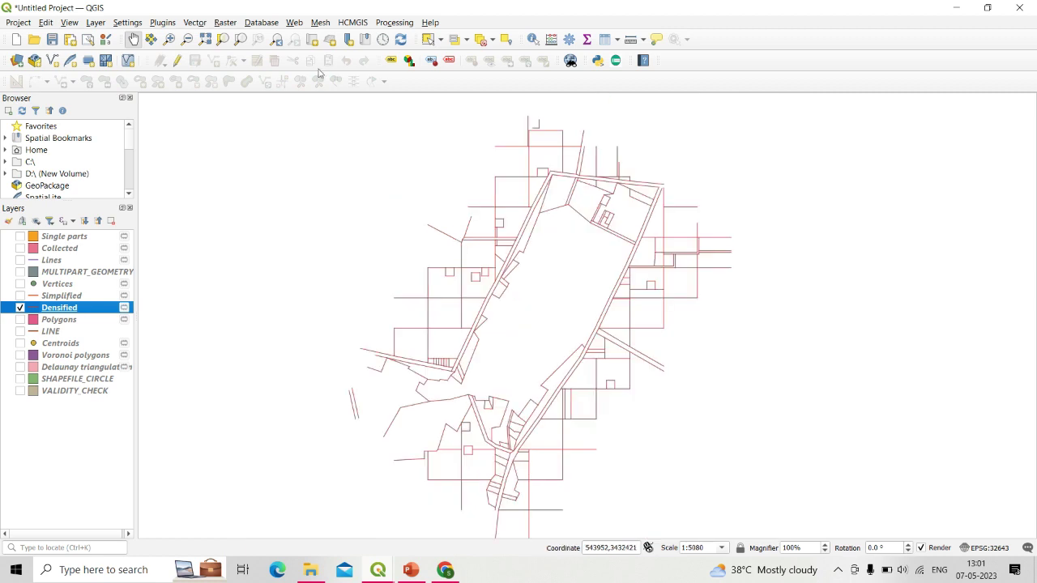
Run Lines to Polygons on the Densified layer to a temporary layer and inspect the resulting polygons on the map.
{"action": "left_click", "coordinate": [195, 22]}
{"action": "mouse_move", "coordinate": [272, 53]}
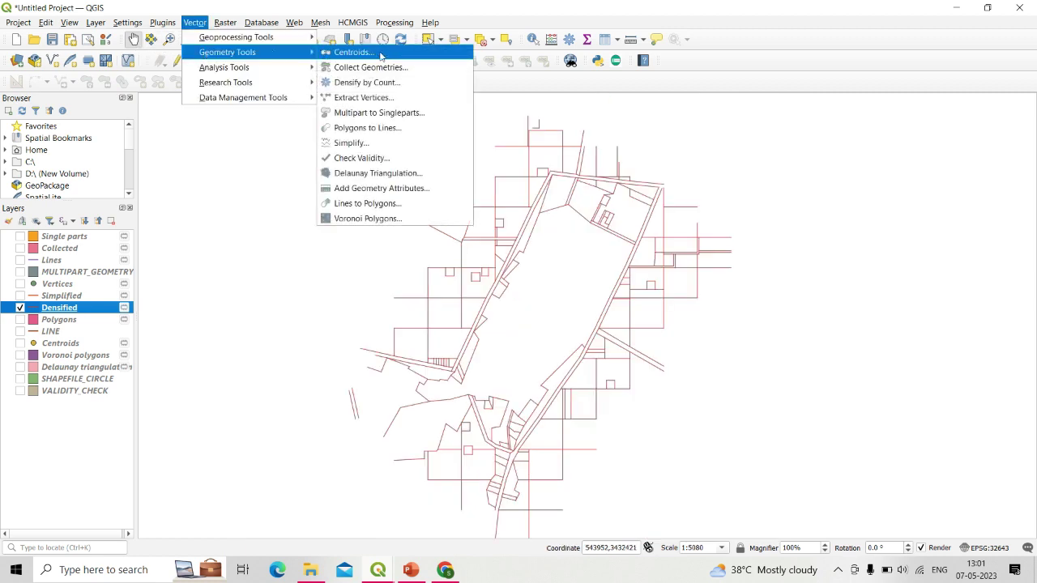
{"action": "left_click", "coordinate": [376, 204]}
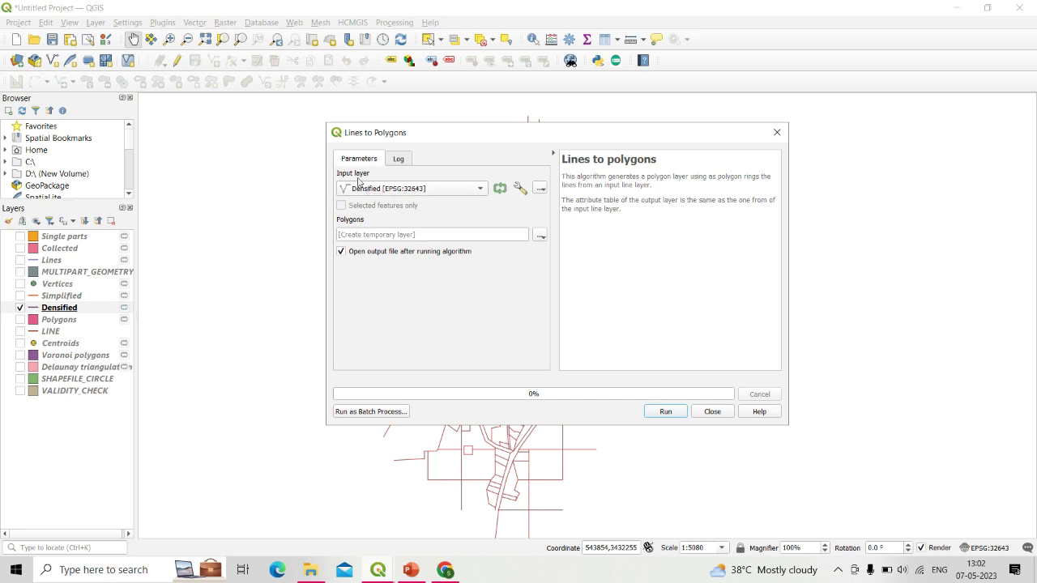
{"action": "left_click", "coordinate": [674, 414]}
{"action": "left_click", "coordinate": [718, 414]}
{"action": "scroll", "coordinate": [424, 287], "scroll_direction": "up", "scroll_amount": 4}
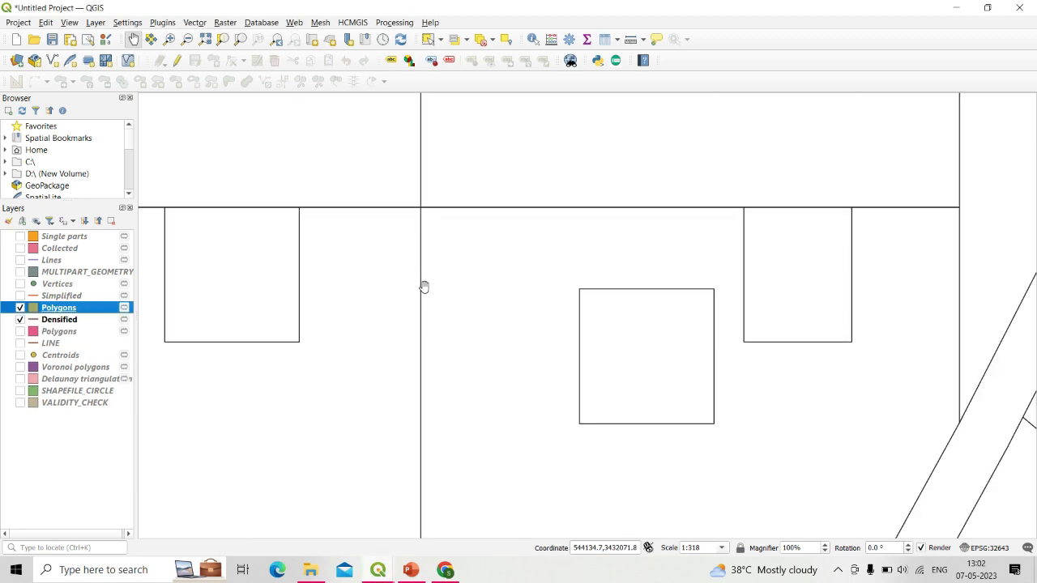
{"action": "scroll", "coordinate": [424, 287], "scroll_direction": "down", "scroll_amount": 2}
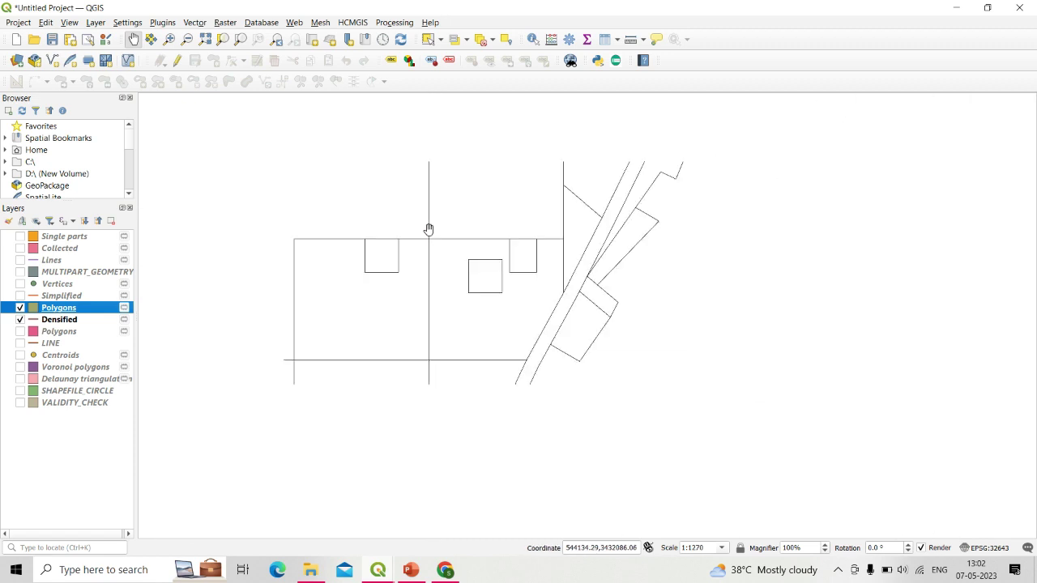
{"action": "scroll", "coordinate": [428, 229], "scroll_direction": "down", "scroll_amount": 1}
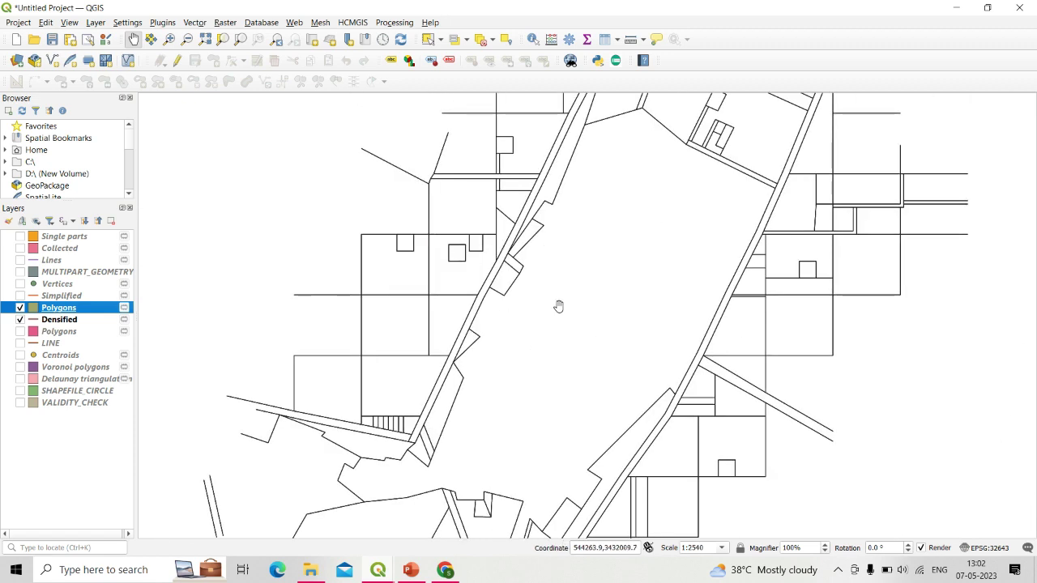
{"action": "scroll", "coordinate": [495, 240], "scroll_direction": "down", "scroll_amount": 2}
{"action": "scroll", "coordinate": [496, 240], "scroll_direction": "up", "scroll_amount": 2}
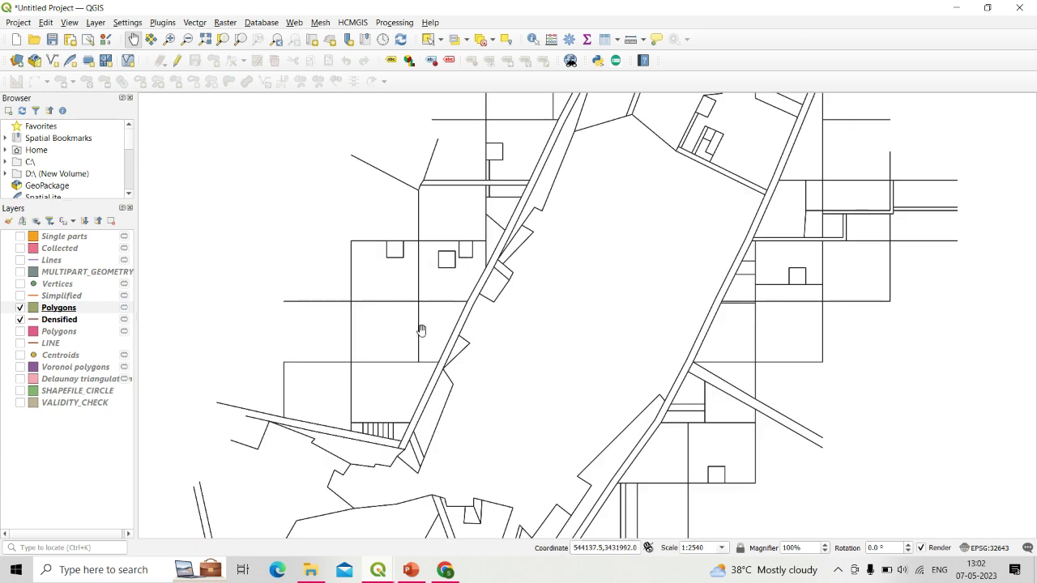
Hide the new Polygons layer and build a temporary polygon layer from the Densified lines with the Polygonize algorithm.
{"action": "left_click", "coordinate": [20, 307]}
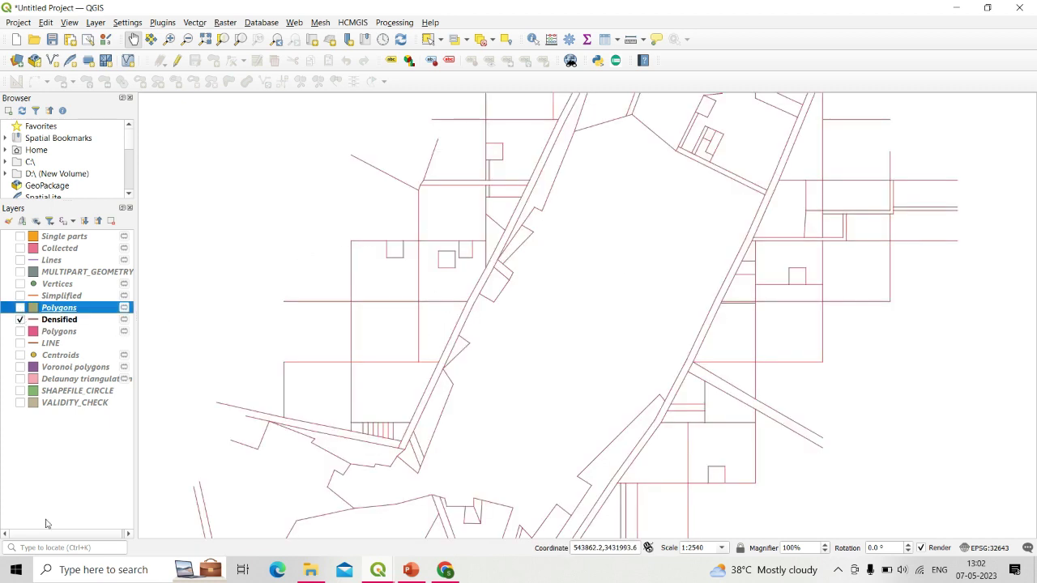
{"action": "left_click", "coordinate": [49, 548]}
{"action": "type", "text": "poly"}
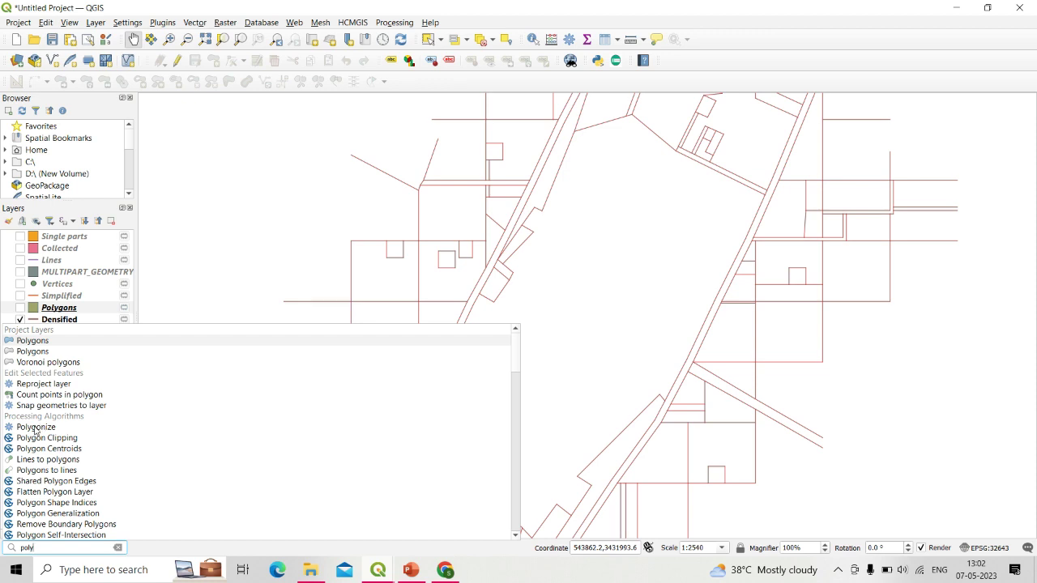
{"action": "left_click", "coordinate": [36, 427]}
{"action": "left_click", "coordinate": [357, 188]}
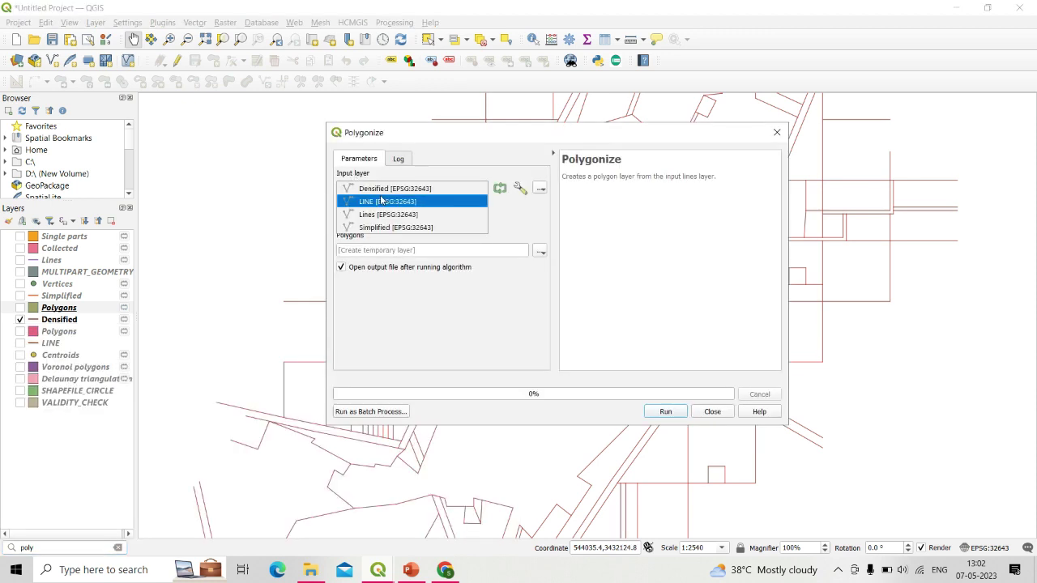
{"action": "left_click", "coordinate": [355, 189]}
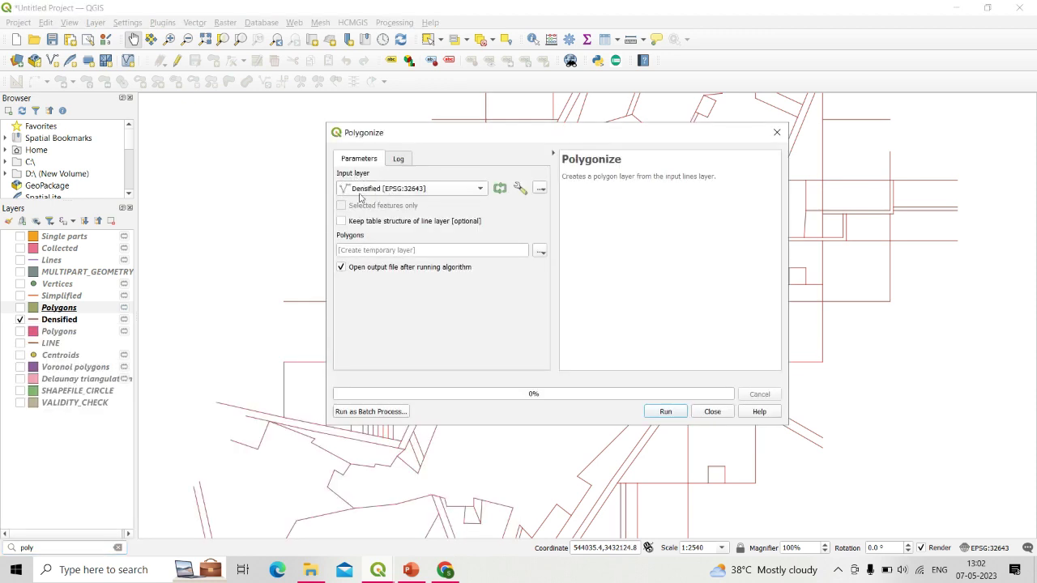
{"action": "left_click", "coordinate": [664, 412]}
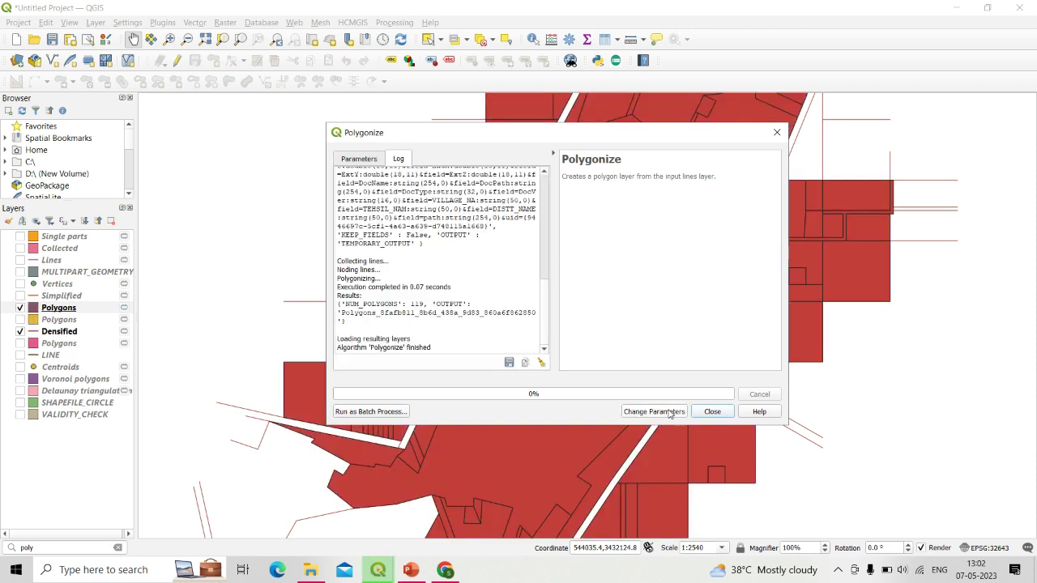
{"action": "left_click", "coordinate": [711, 412]}
{"action": "left_click_drag", "start_coordinate": [536, 322], "coordinate": [574, 289]}
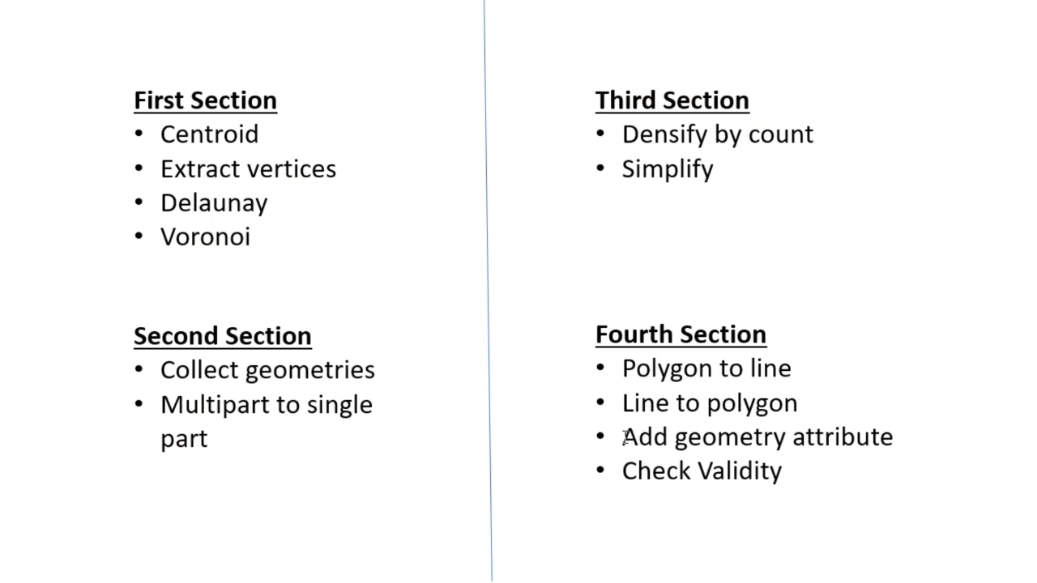
Highlight "Add geometry attribute" and "Check Validity" on the PowerPoint slide, and view the MULTIPART_GEOMETRY polygons in QGIS.
{"action": "left_click_drag", "start_coordinate": [625, 444], "coordinate": [787, 472]}
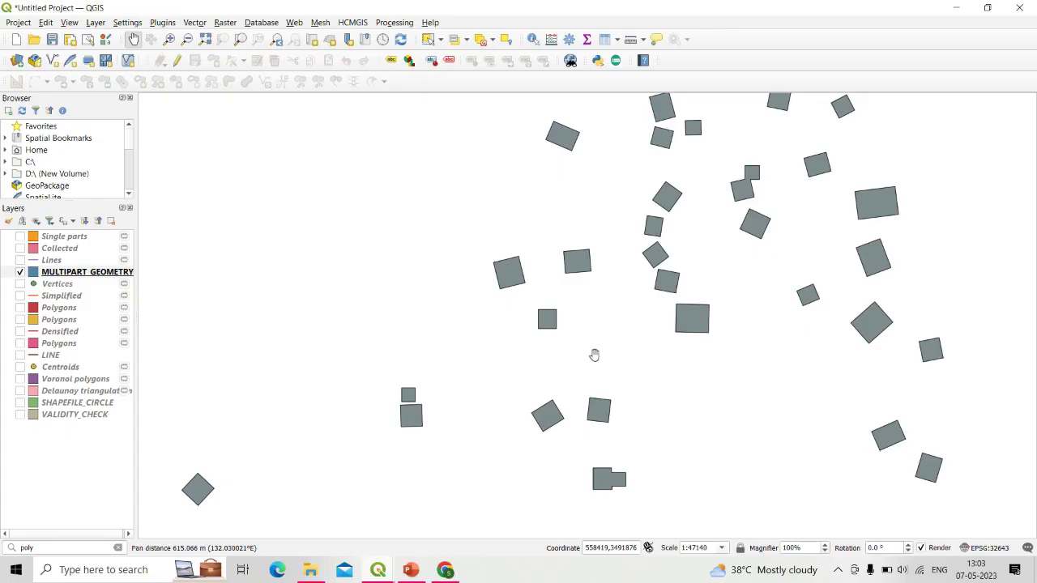
{"action": "scroll", "coordinate": [592, 351], "scroll_direction": "down", "scroll_amount": 1}
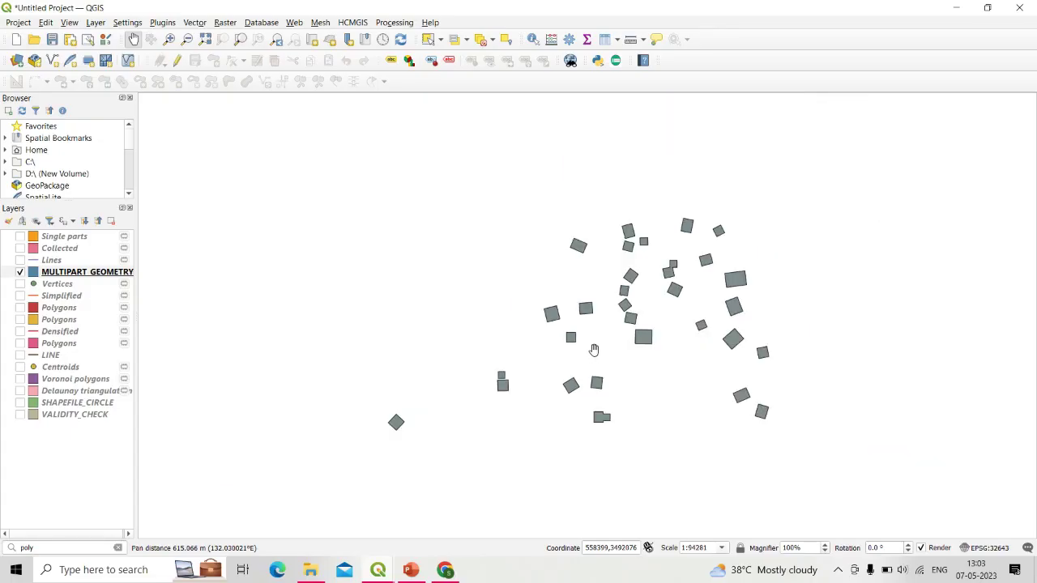
{"action": "scroll", "coordinate": [588, 344], "scroll_direction": "up", "scroll_amount": 1}
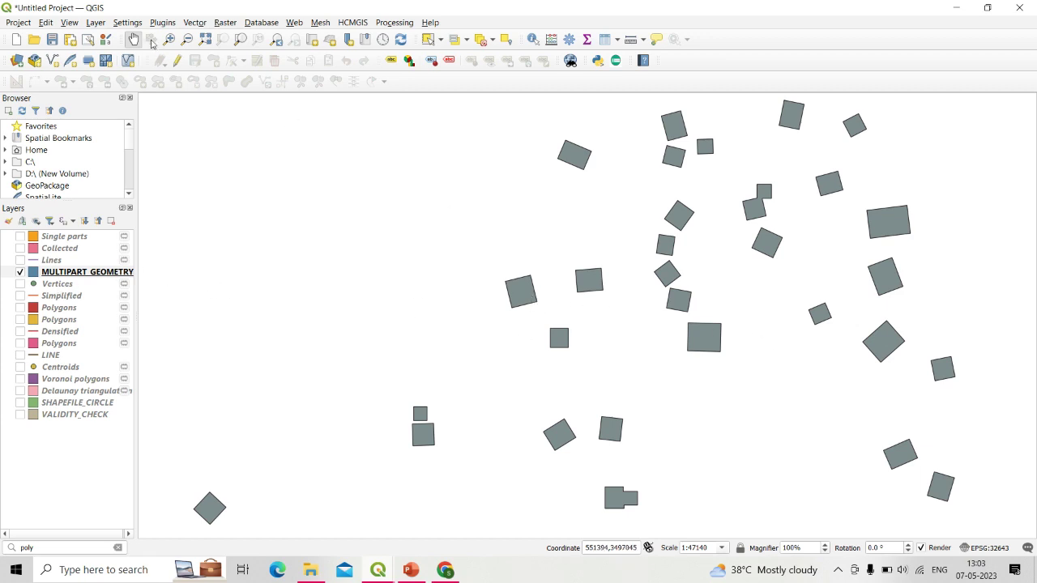
Run Add Geometry Attributes on MULTIPART_GEOMETRY, calculating with the Layer CRS and outputting to a temporary layer.
{"action": "left_click", "coordinate": [195, 25]}
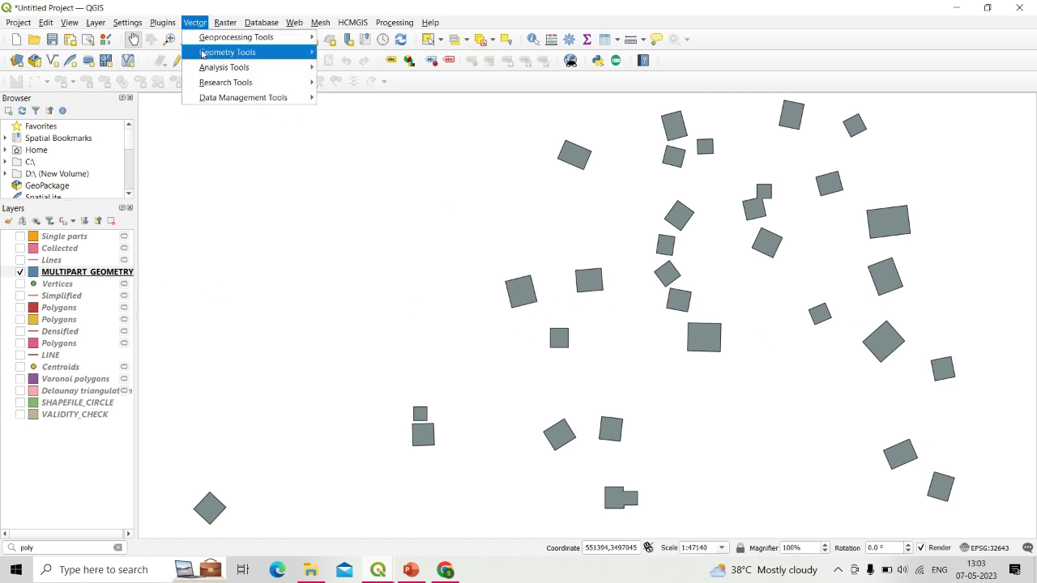
{"action": "mouse_move", "coordinate": [230, 52]}
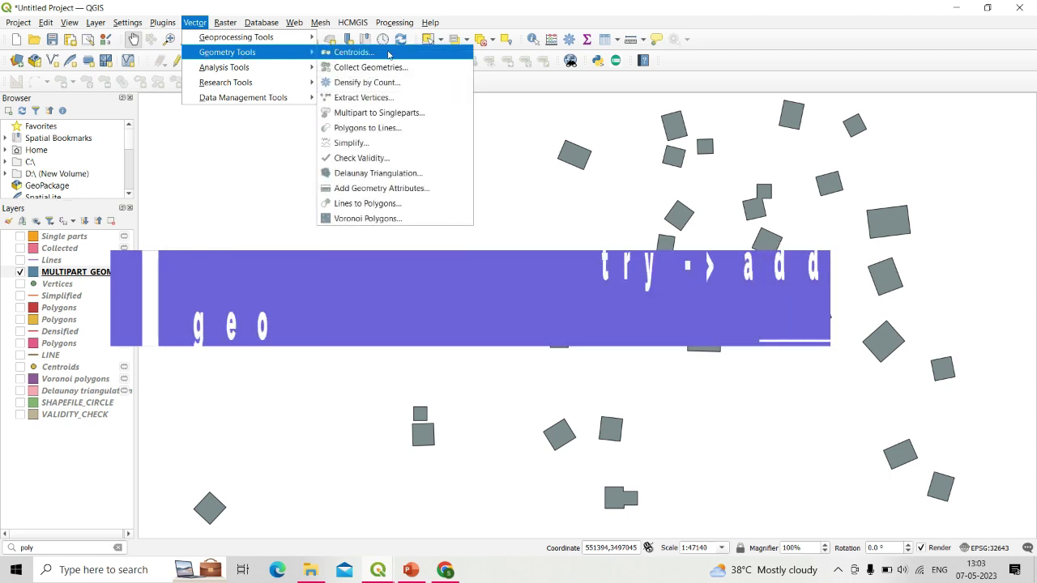
{"action": "left_click", "coordinate": [398, 189]}
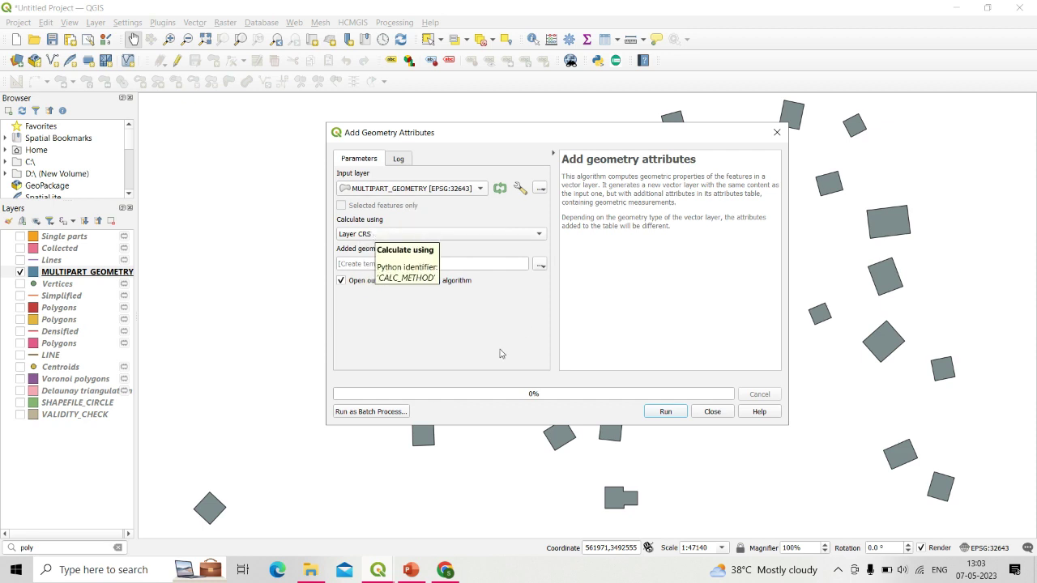
{"action": "left_click", "coordinate": [665, 411]}
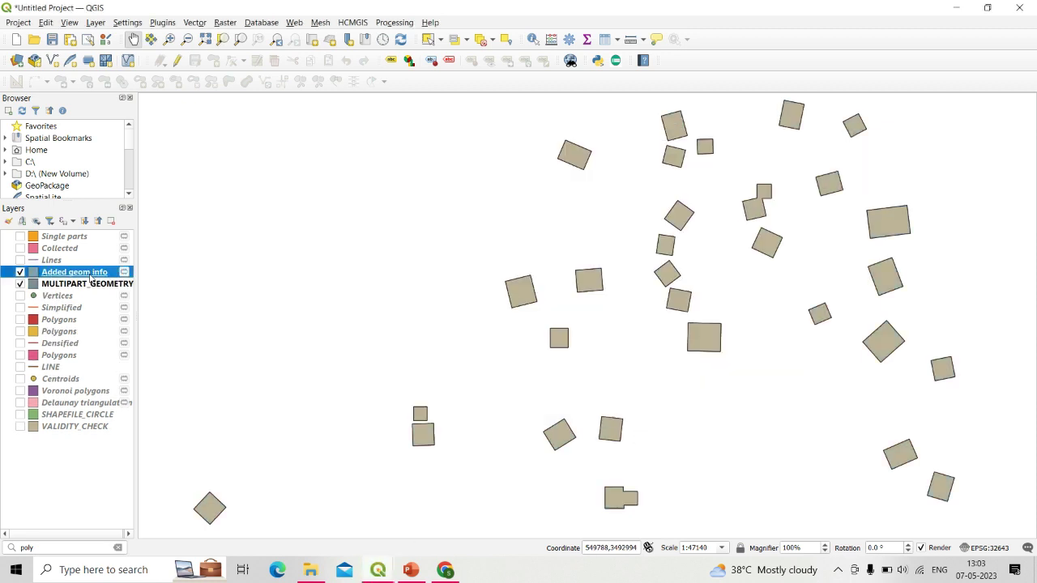
Examine the area and perimeter fields in the Added geom info attribute table, selecting rows 1 to 13, and close it.
{"action": "right_click", "coordinate": [91, 279]}
{"action": "left_click", "coordinate": [176, 178]}
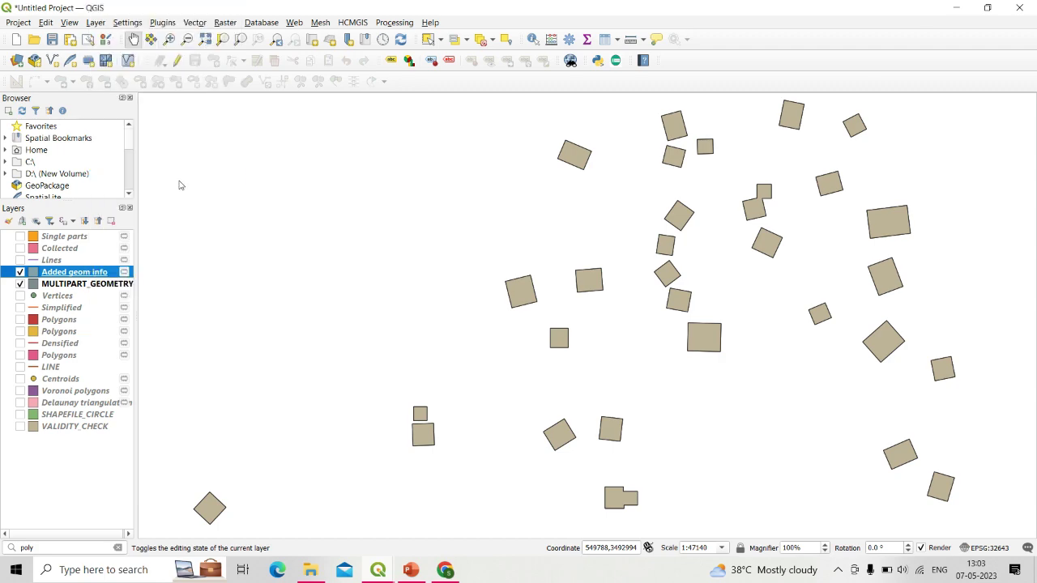
{"action": "left_click", "coordinate": [584, 40]}
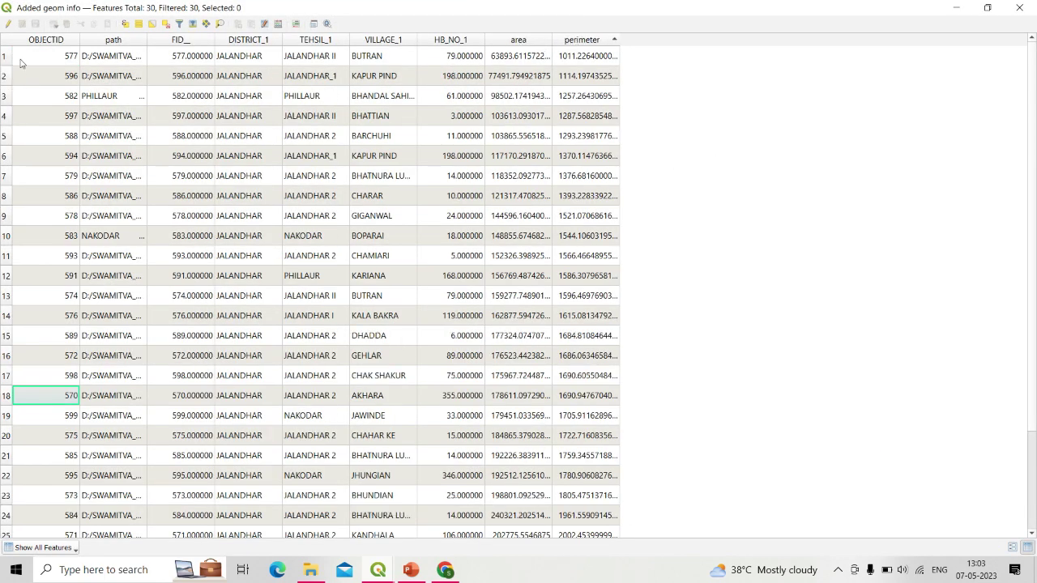
{"action": "left_click_drag", "start_coordinate": [4, 61], "coordinate": [4, 304]}
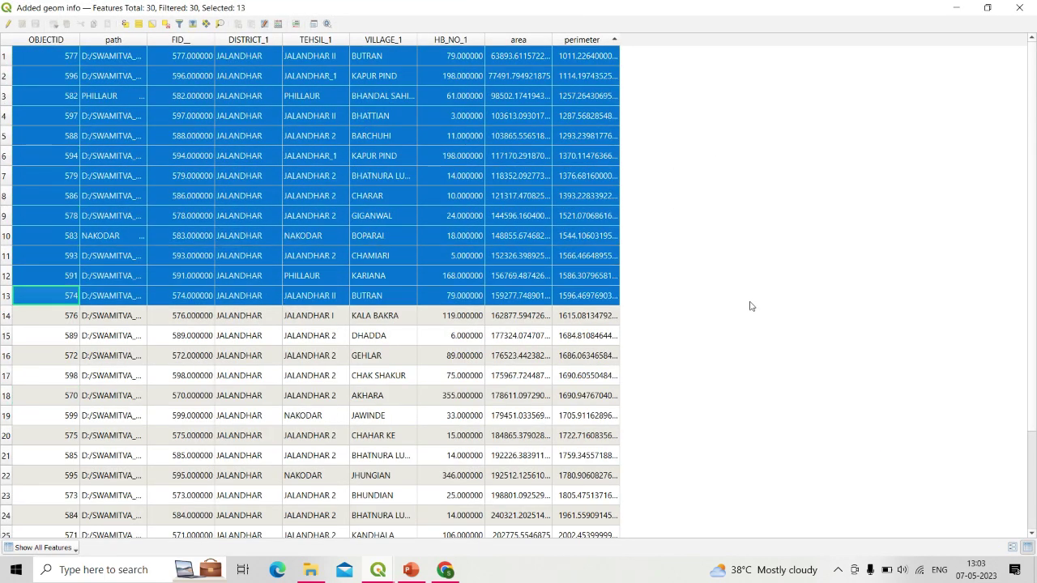
{"action": "left_click", "coordinate": [1019, 7]}
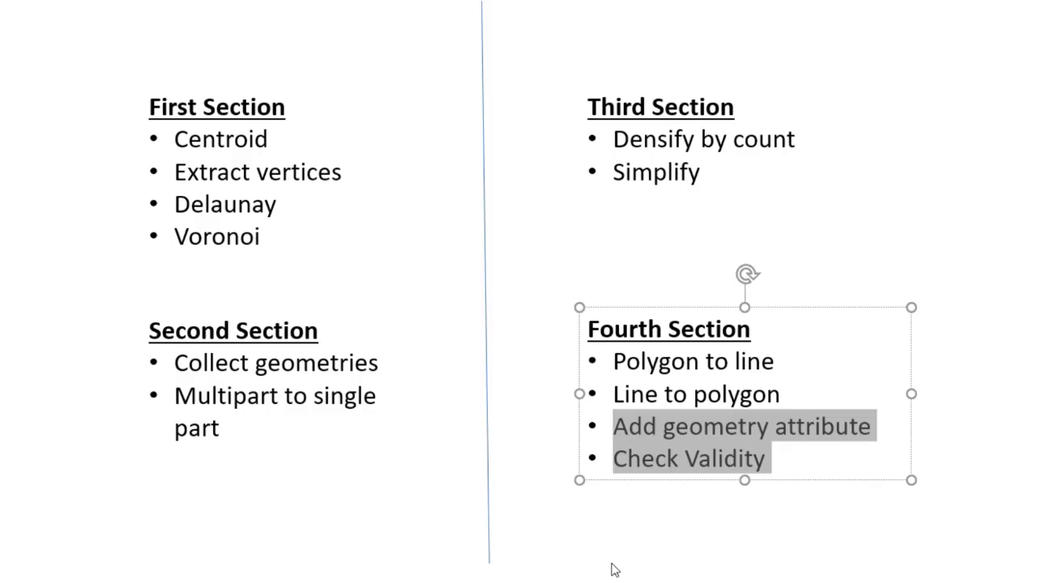
Highlight the "Check Validity" item under Fourth Section on the PowerPoint slide.
{"action": "left_click", "coordinate": [611, 567]}
{"action": "left_click_drag", "start_coordinate": [613, 459], "coordinate": [801, 467]}
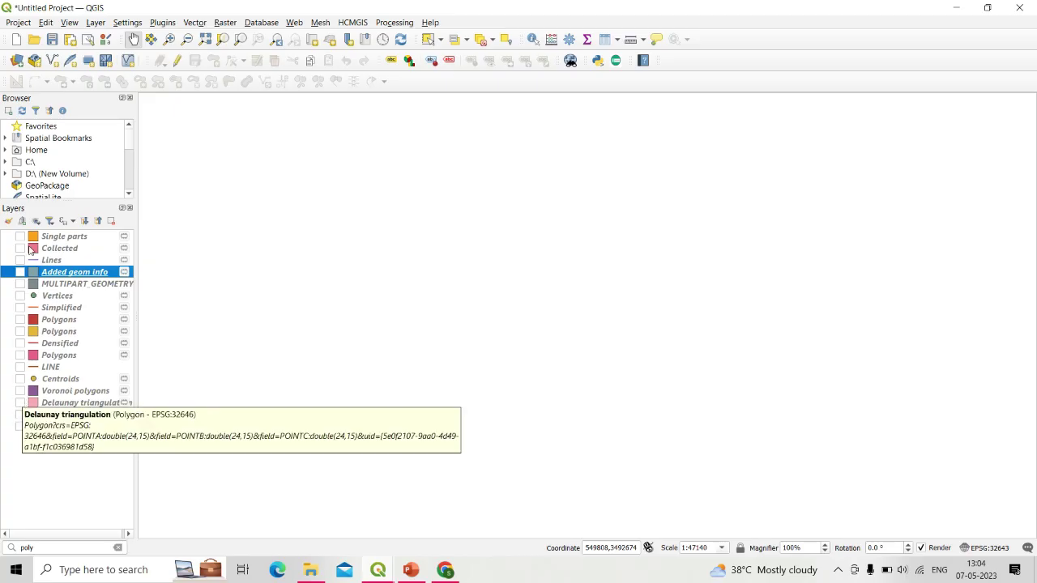
Run Check Validity on the VALIDITY_CHECK layer with the GEOS method, creating temporary valid, invalid and error output layers.
{"action": "mouse_move", "coordinate": [539, 370]}
{"action": "left_mouse_down"}
{"action": "mouse_move", "coordinate": [620, 284]}
{"action": "mouse_move", "coordinate": [572, 382]}
{"action": "mouse_move", "coordinate": [564, 454]}
{"action": "left_mouse_up"}
{"action": "scroll", "coordinate": [620, 283], "scroll_direction": "up", "scroll_amount": 2}
{"action": "scroll", "coordinate": [450, 287], "scroll_direction": "down", "scroll_amount": 3}
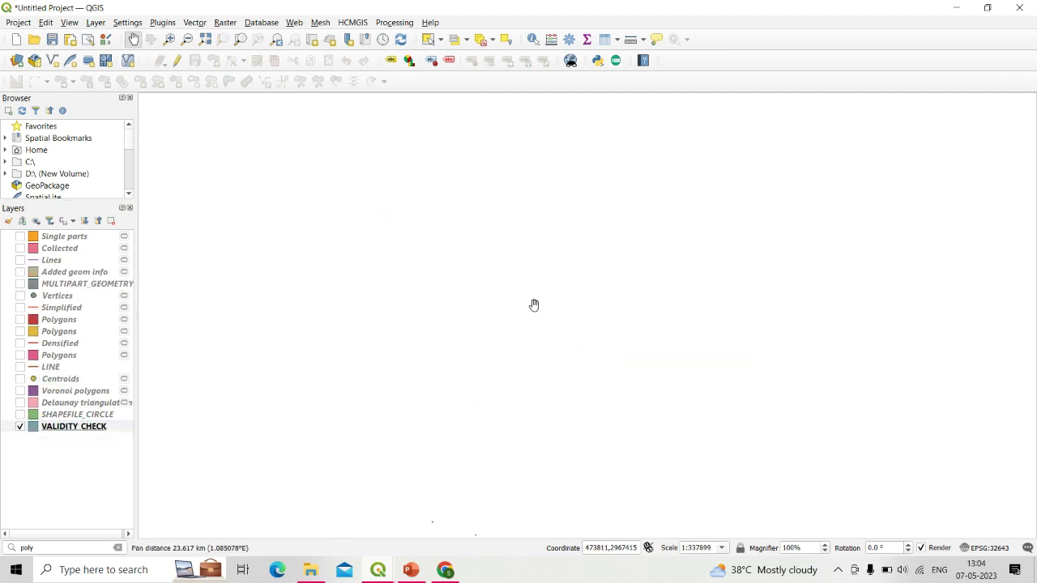
{"action": "scroll", "coordinate": [534, 304], "scroll_direction": "down", "scroll_amount": 3}
{"action": "left_click", "coordinate": [196, 24]}
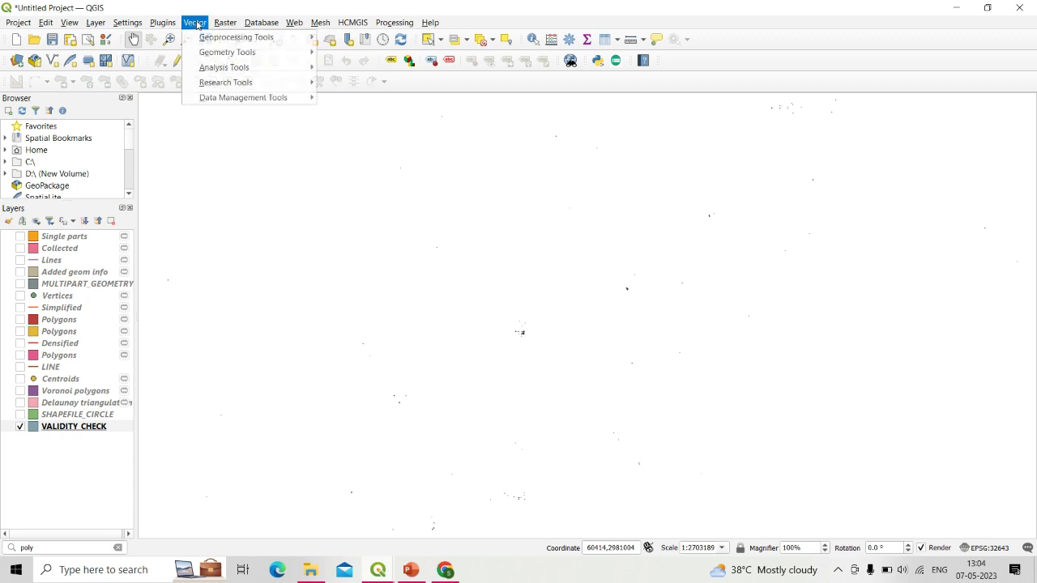
{"action": "mouse_move", "coordinate": [207, 52]}
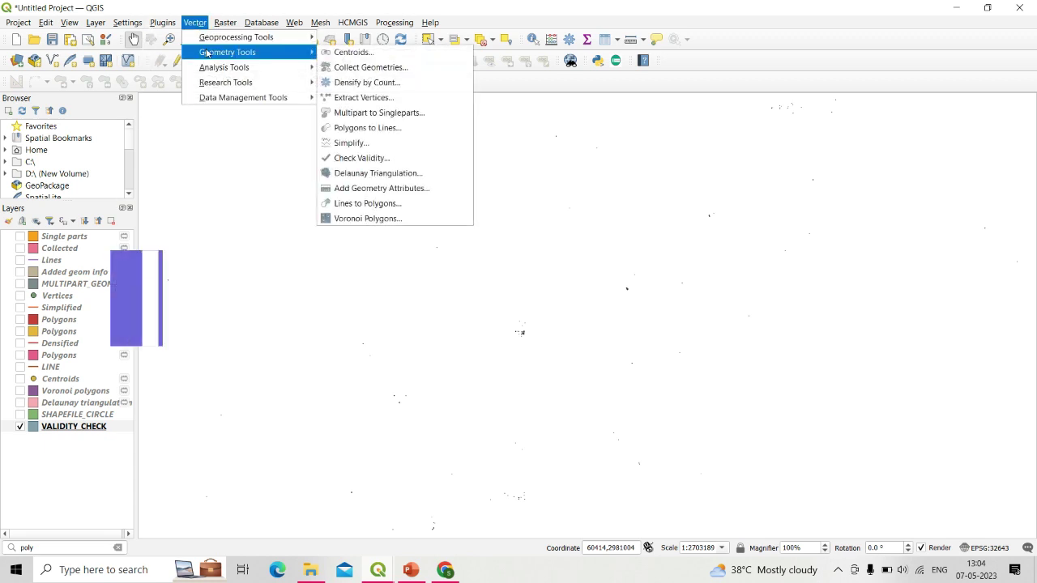
{"action": "left_click", "coordinate": [370, 157]}
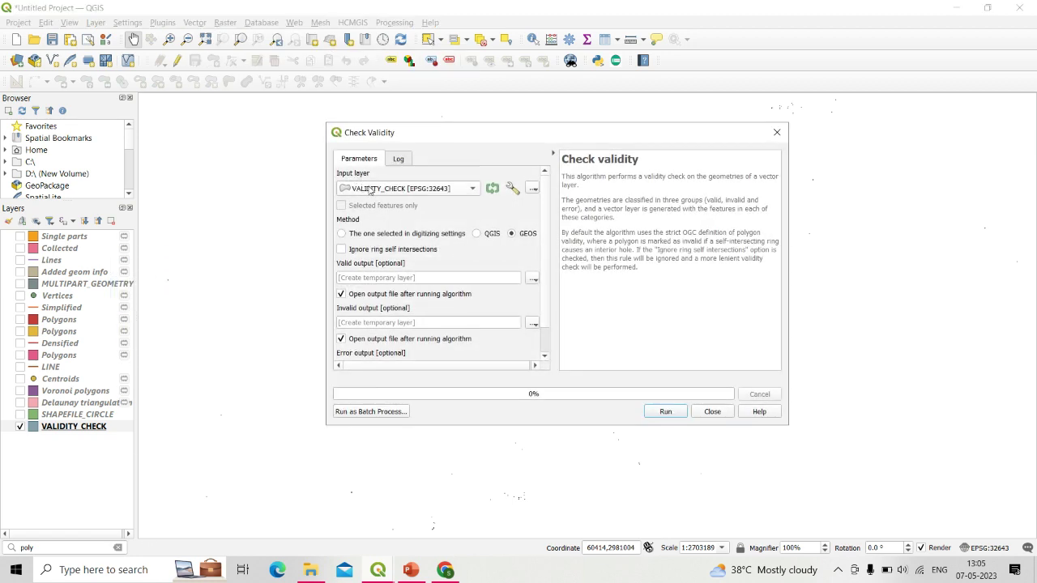
{"action": "left_click", "coordinate": [664, 411]}
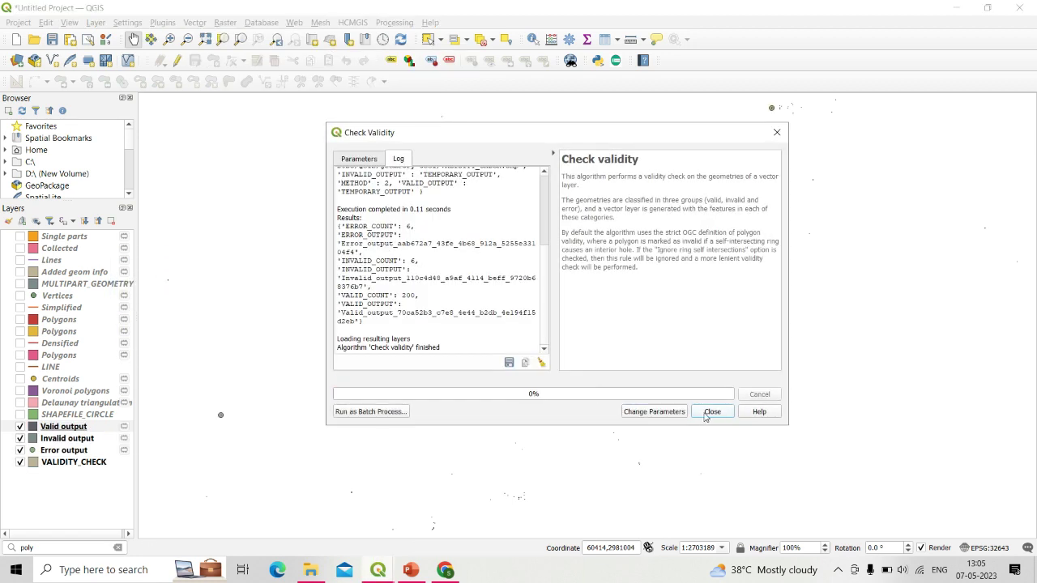
{"action": "left_click", "coordinate": [710, 412]}
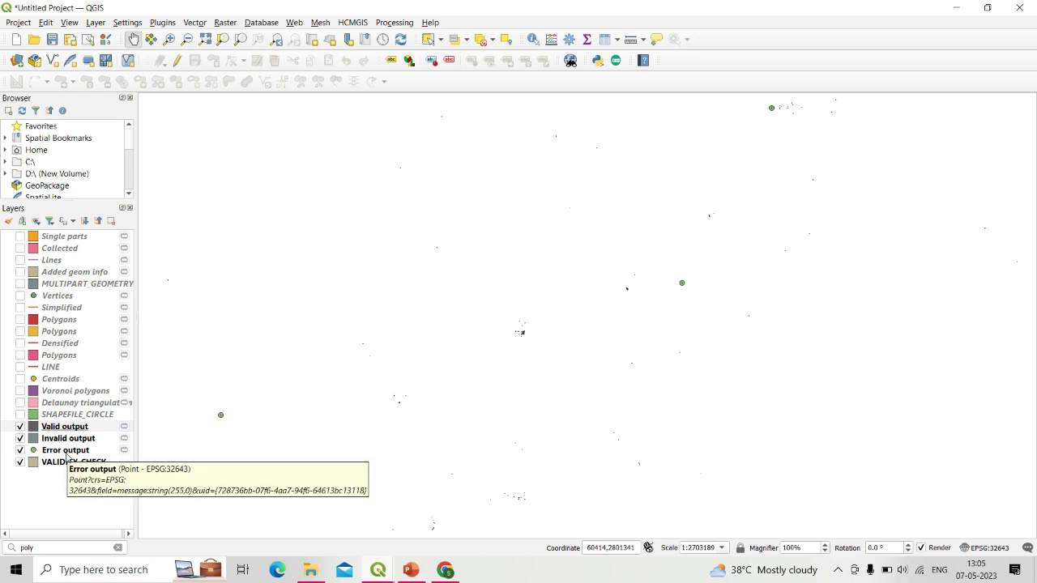
Select the Error output layer and examine the spot where an error point marks the crossing edges of an Invalid output polygon.
{"action": "left_click", "coordinate": [67, 455]}
{"action": "scroll", "coordinate": [683, 248], "scroll_direction": "up", "scroll_amount": 3}
{"action": "left_click_drag", "start_coordinate": [683, 248], "coordinate": [348, 403]}
{"action": "scroll", "coordinate": [340, 375], "scroll_direction": "up", "scroll_amount": 8}
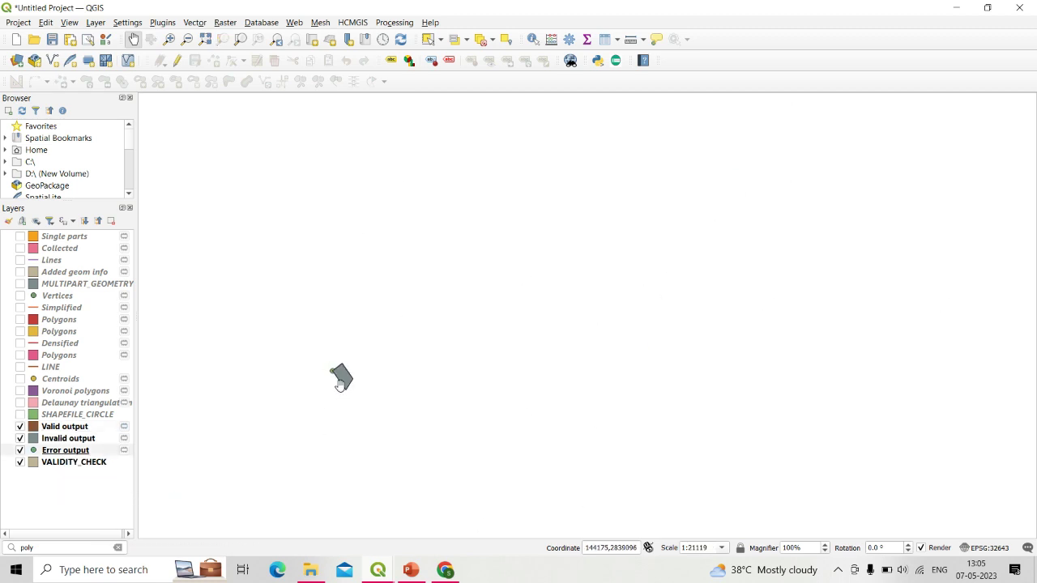
{"action": "scroll", "coordinate": [348, 430], "scroll_direction": "up", "scroll_amount": 8}
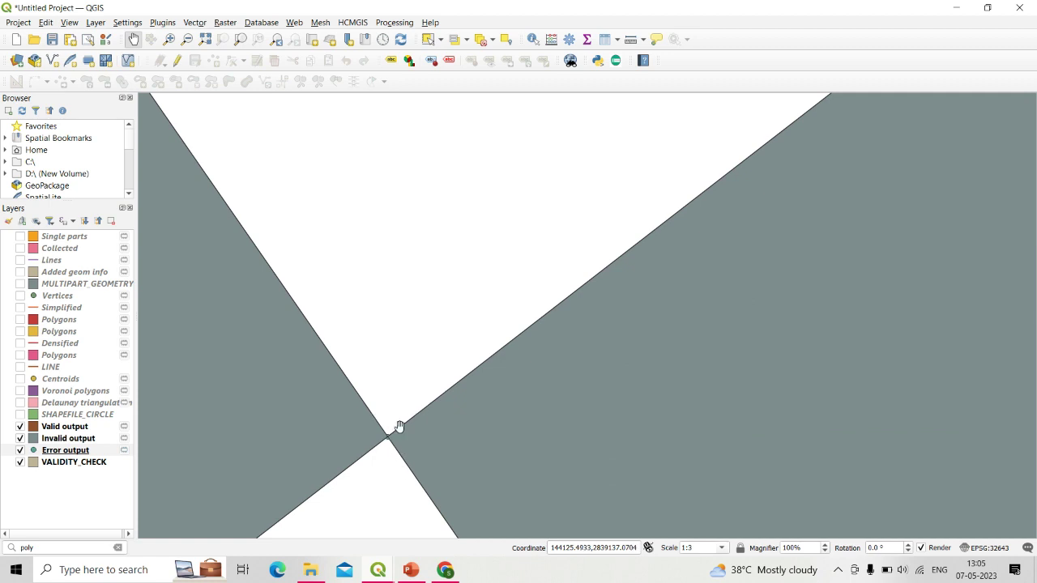
{"action": "left_click_drag", "start_coordinate": [393, 430], "coordinate": [363, 400]}
{"action": "scroll", "coordinate": [331, 444], "scroll_direction": "down", "scroll_amount": 5}
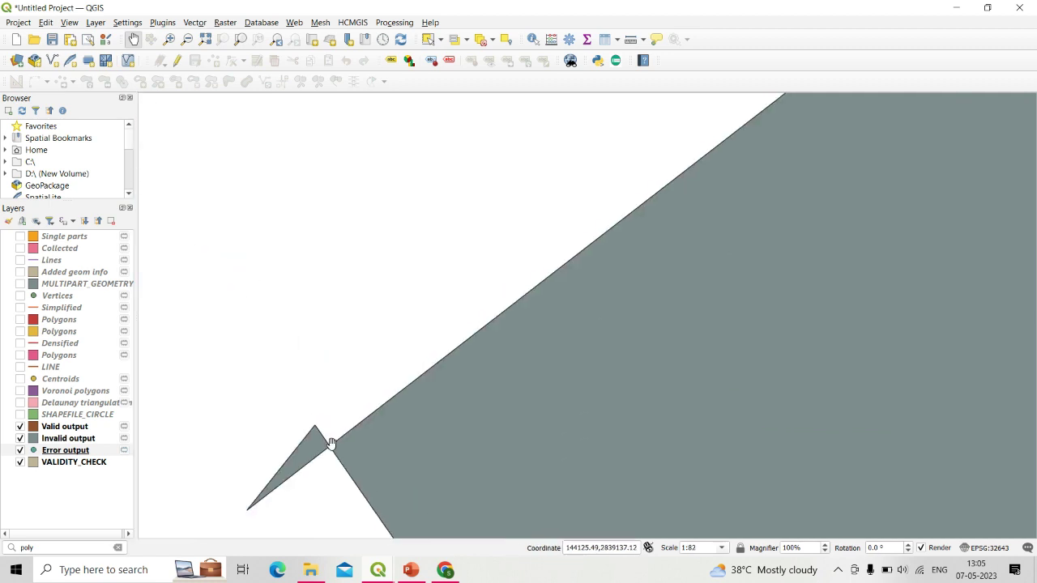
{"action": "scroll", "coordinate": [324, 447], "scroll_direction": "down", "scroll_amount": 12}
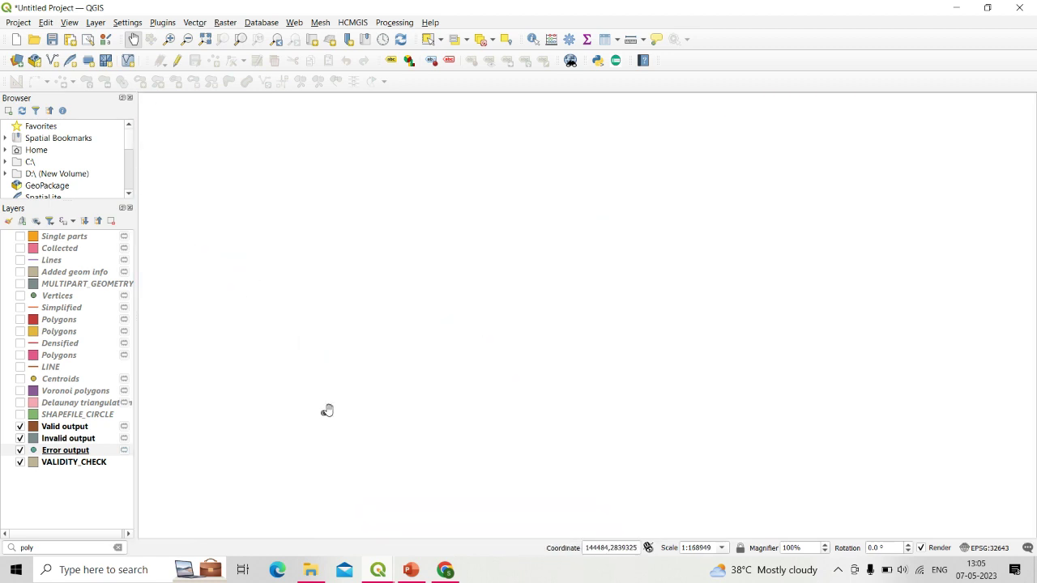
Examine another Invalid output polygon at its error point, inspecting the thin sliver where its boundary crosses itself.
{"action": "left_click_drag", "start_coordinate": [451, 422], "coordinate": [571, 394]}
{"action": "scroll", "coordinate": [572, 393], "scroll_direction": "up", "scroll_amount": 1}
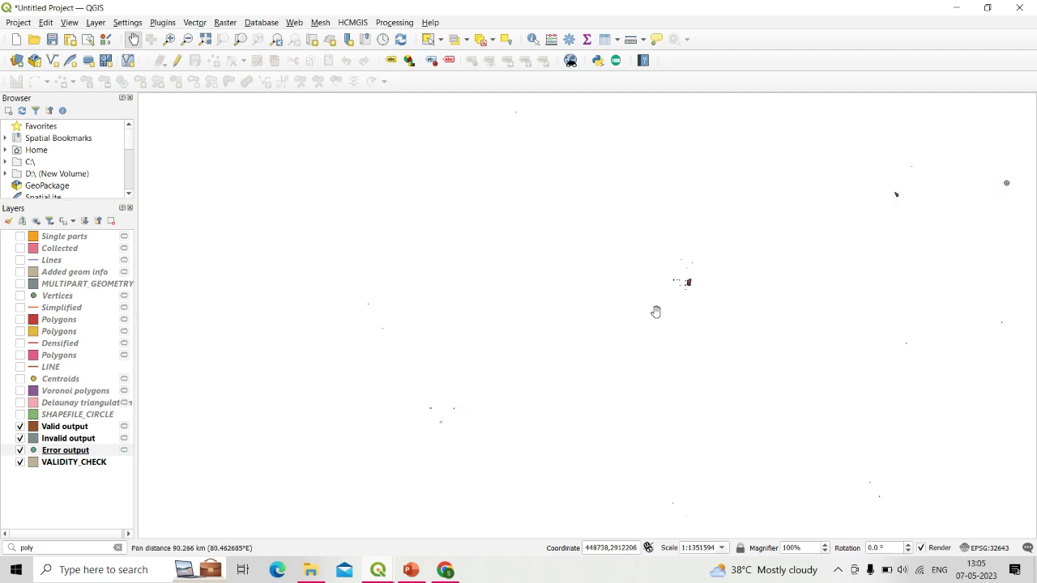
{"action": "scroll", "coordinate": [688, 275], "scroll_direction": "up", "scroll_amount": 1}
{"action": "scroll", "coordinate": [689, 274], "scroll_direction": "up", "scroll_amount": 1}
{"action": "left_click_drag", "start_coordinate": [667, 330], "coordinate": [468, 381]}
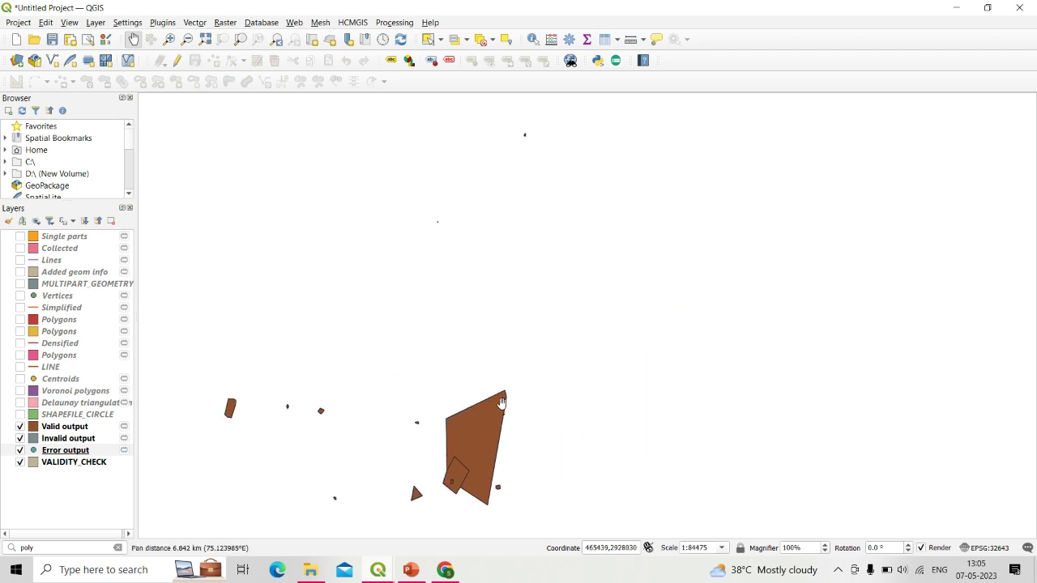
{"action": "scroll", "coordinate": [637, 236], "scroll_direction": "up", "scroll_amount": 12}
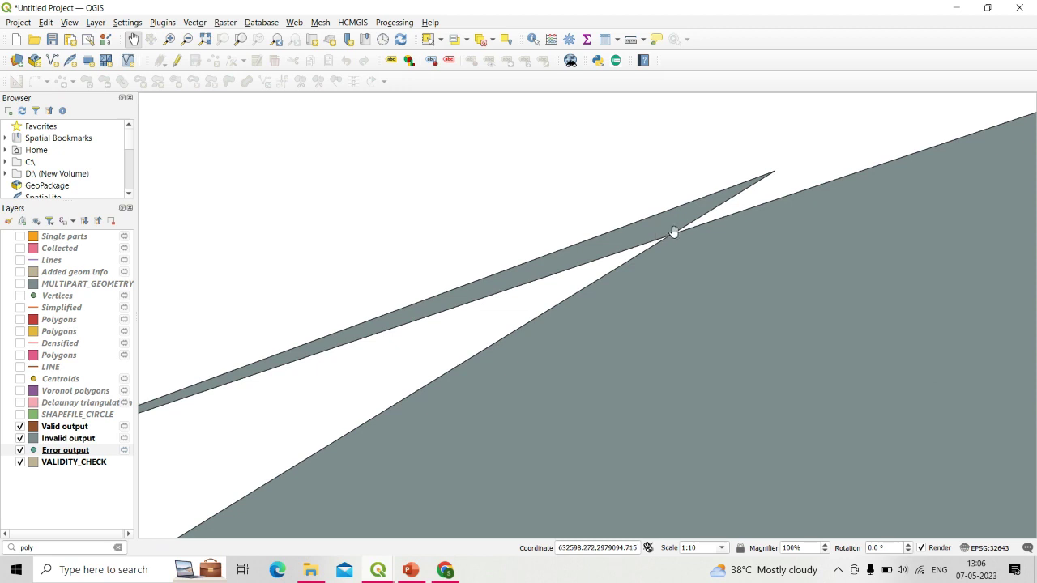
{"action": "scroll", "coordinate": [638, 241], "scroll_direction": "down", "scroll_amount": 3}
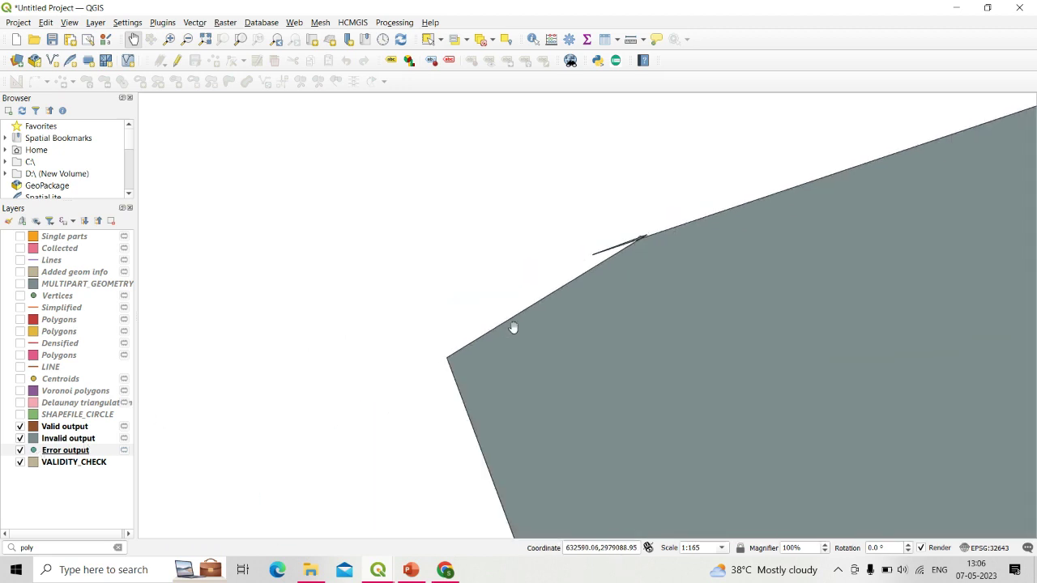
{"action": "scroll", "coordinate": [636, 237], "scroll_direction": "down", "scroll_amount": 2}
{"action": "scroll", "coordinate": [567, 239], "scroll_direction": "up", "scroll_amount": 1}
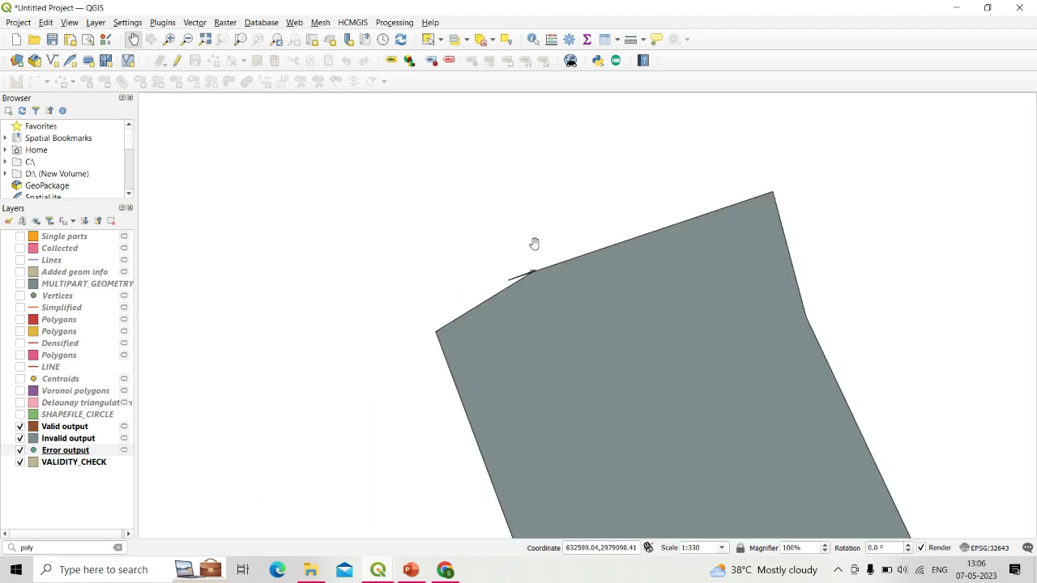
{"action": "scroll", "coordinate": [535, 244], "scroll_direction": "down", "scroll_amount": 2}
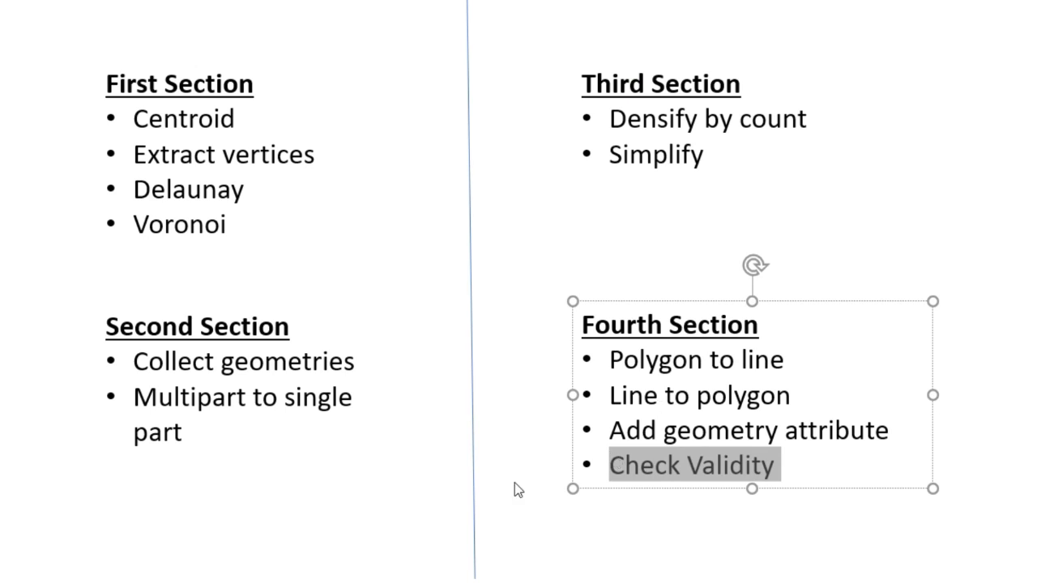
Switch to the PowerPoint slide and highlight "Collect geometries" and "Multipart to single part" under Second Section.
{"action": "left_click", "coordinate": [514, 482]}
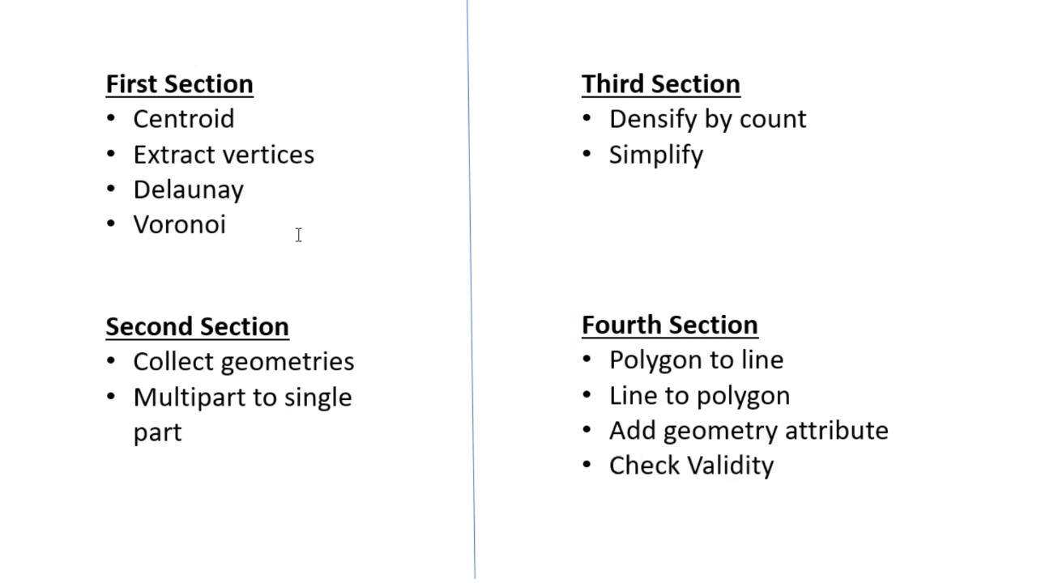
{"action": "left_click", "coordinate": [143, 106]}
{"action": "left_click_drag", "start_coordinate": [134, 361], "coordinate": [183, 432]}
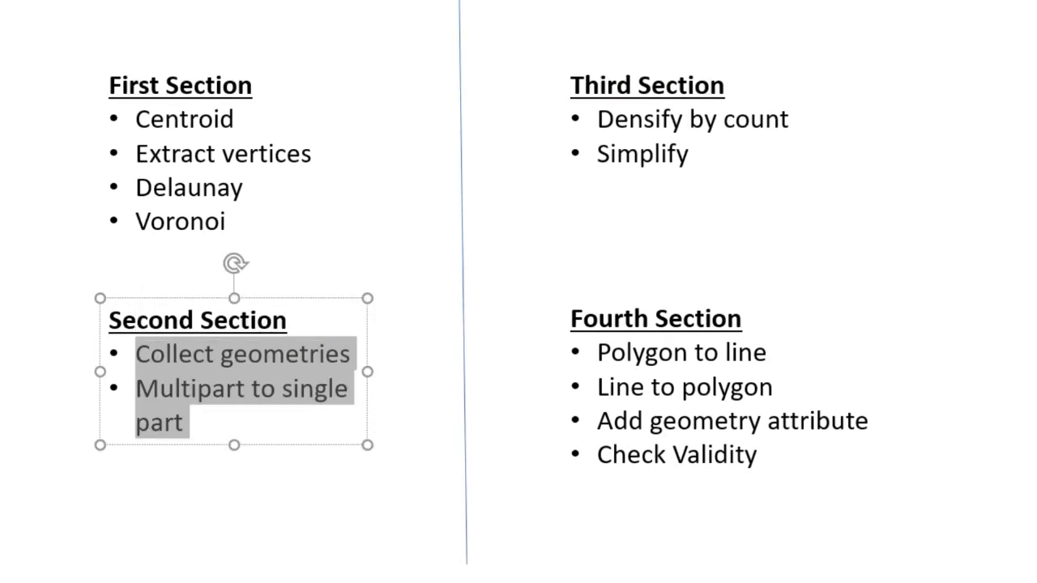
{"action": "mouse_move", "coordinate": [202, 54]}
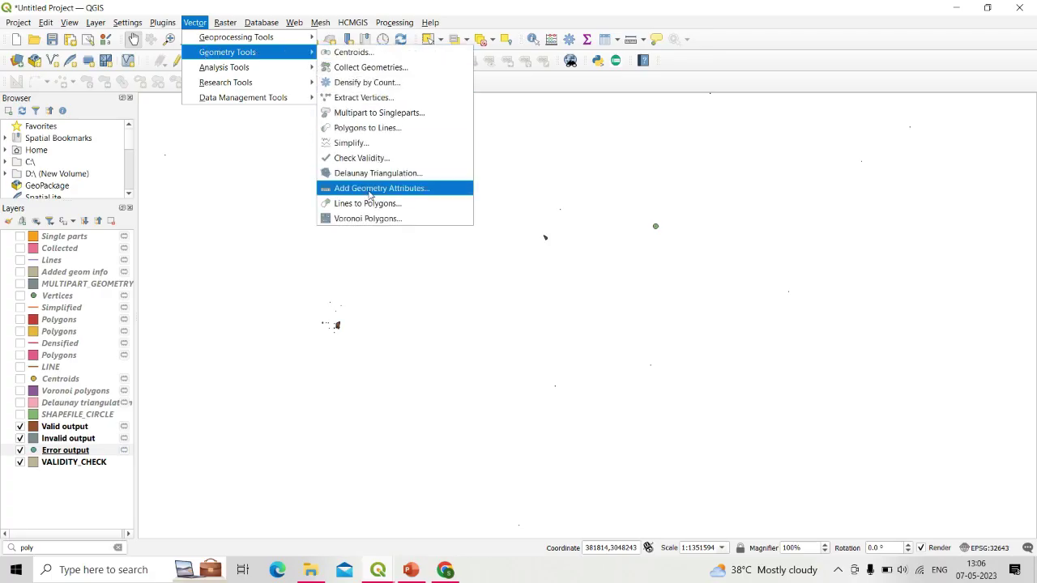
{"action": "left_click", "coordinate": [368, 219]}
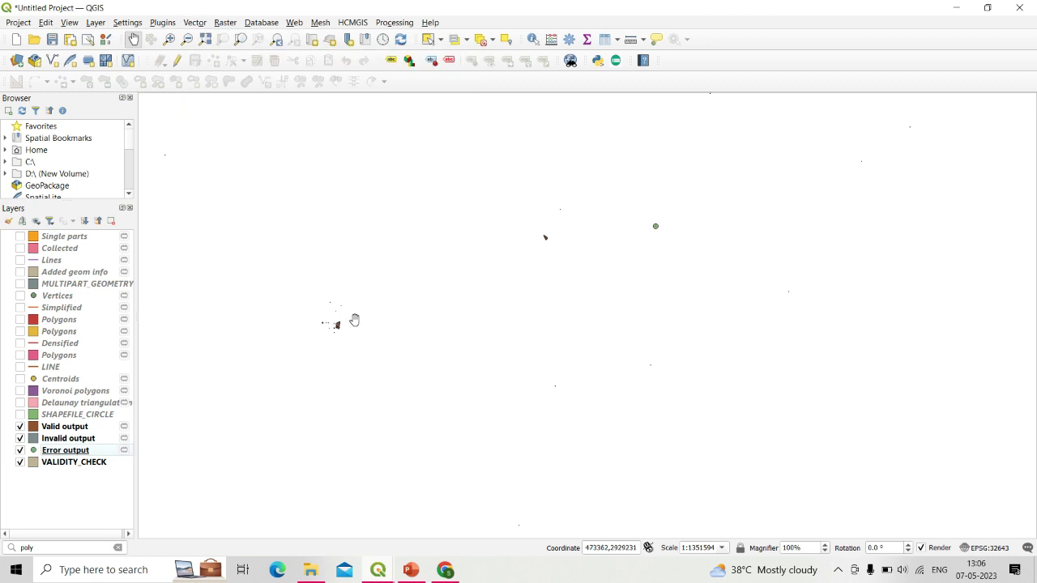
{"action": "left_click", "coordinate": [194, 22]}
{"action": "mouse_move", "coordinate": [226, 52]}
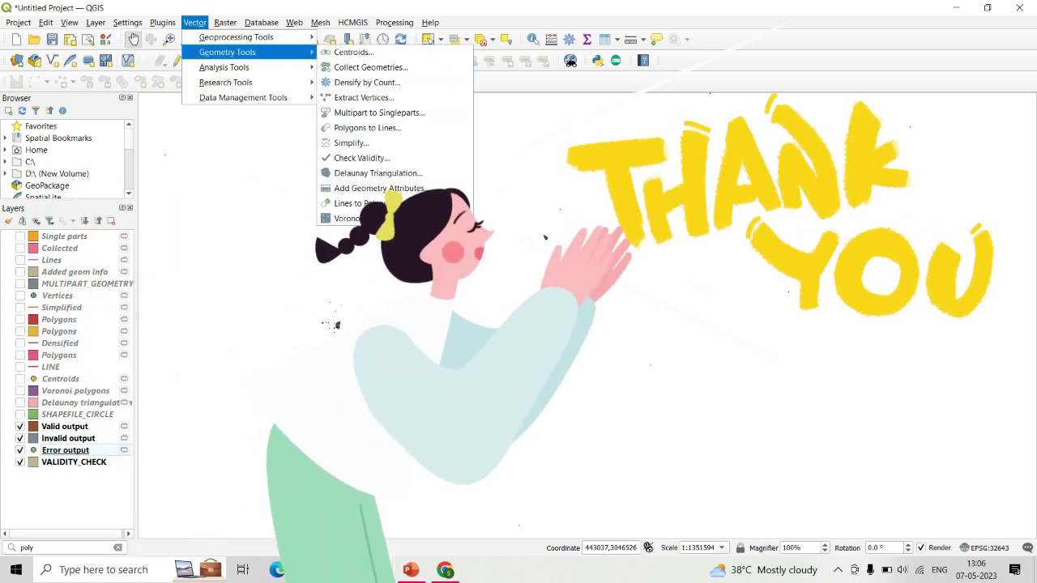